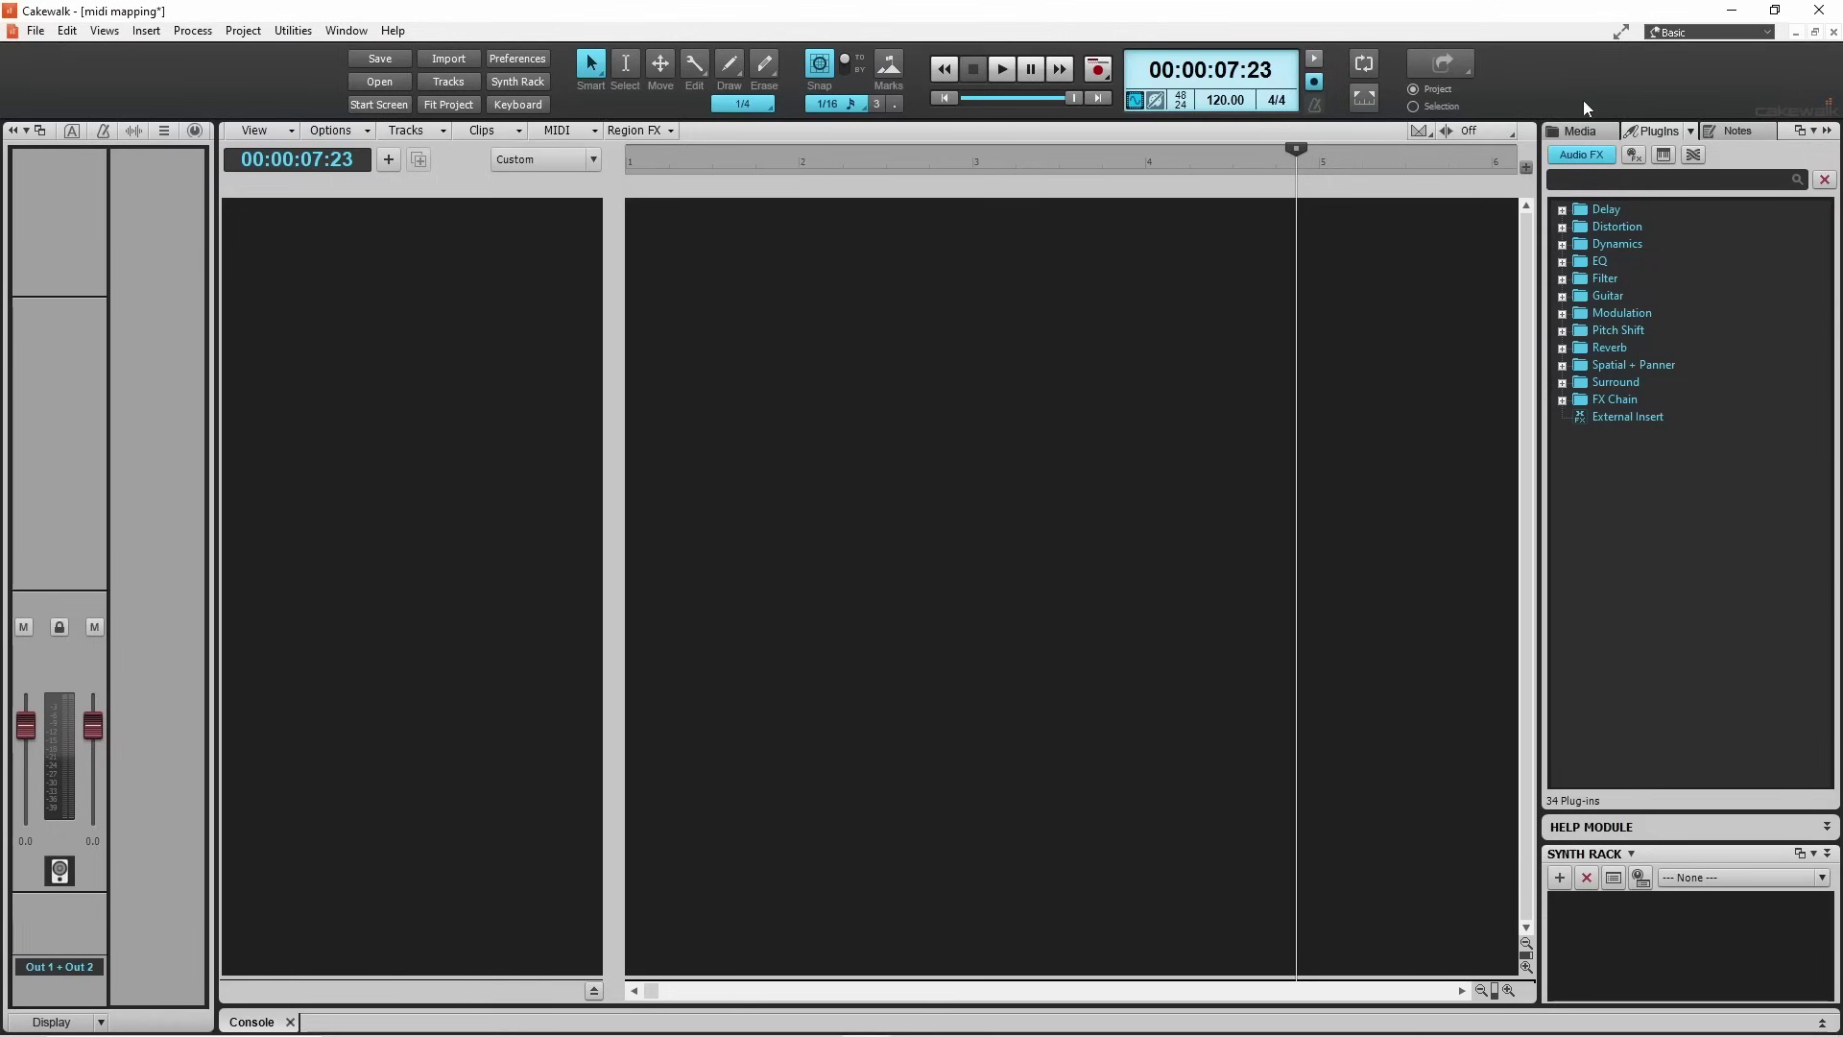
Show instrument plugins in the browser and expand the Drums folder to reveal SI-Drum Kit.
{"action": "left_click", "coordinate": [1670, 161]}
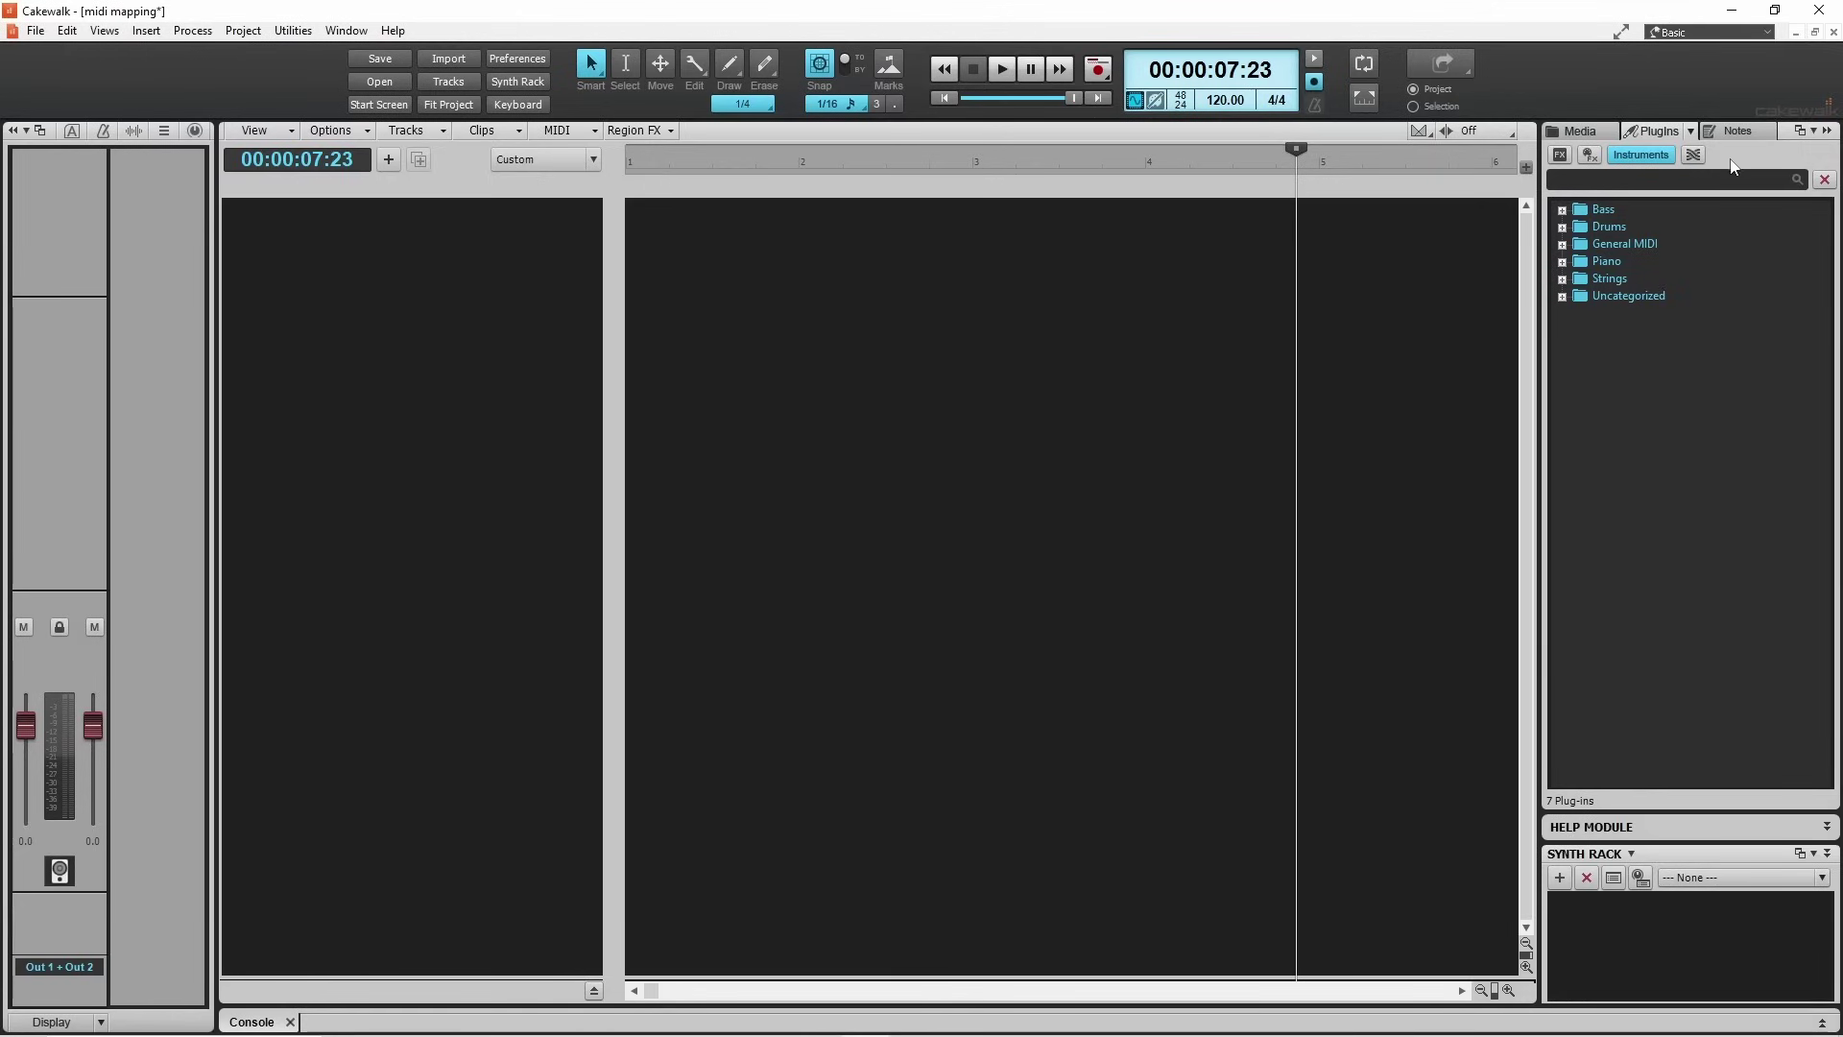
{"action": "double_click", "coordinate": [1618, 227]}
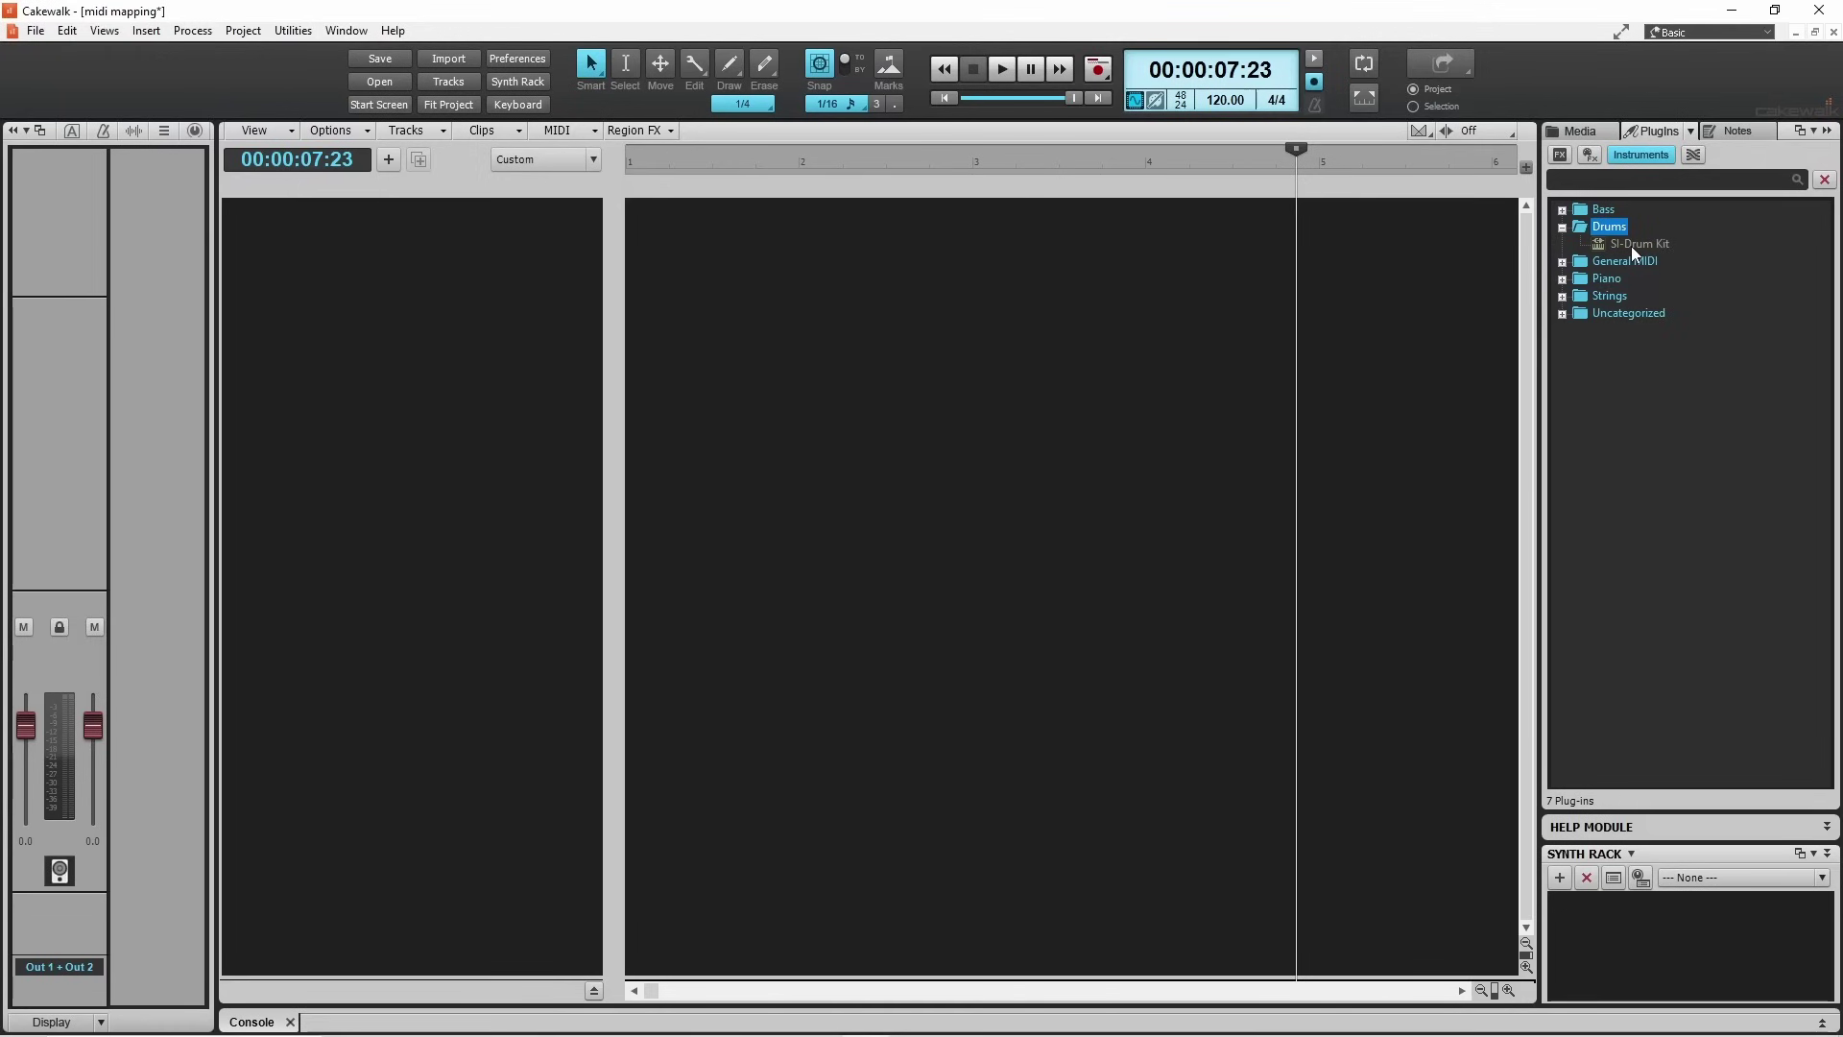
Insert SI-Drum Kit with default soft synth options and move its window to the centre.
{"action": "double_click", "coordinate": [1632, 246]}
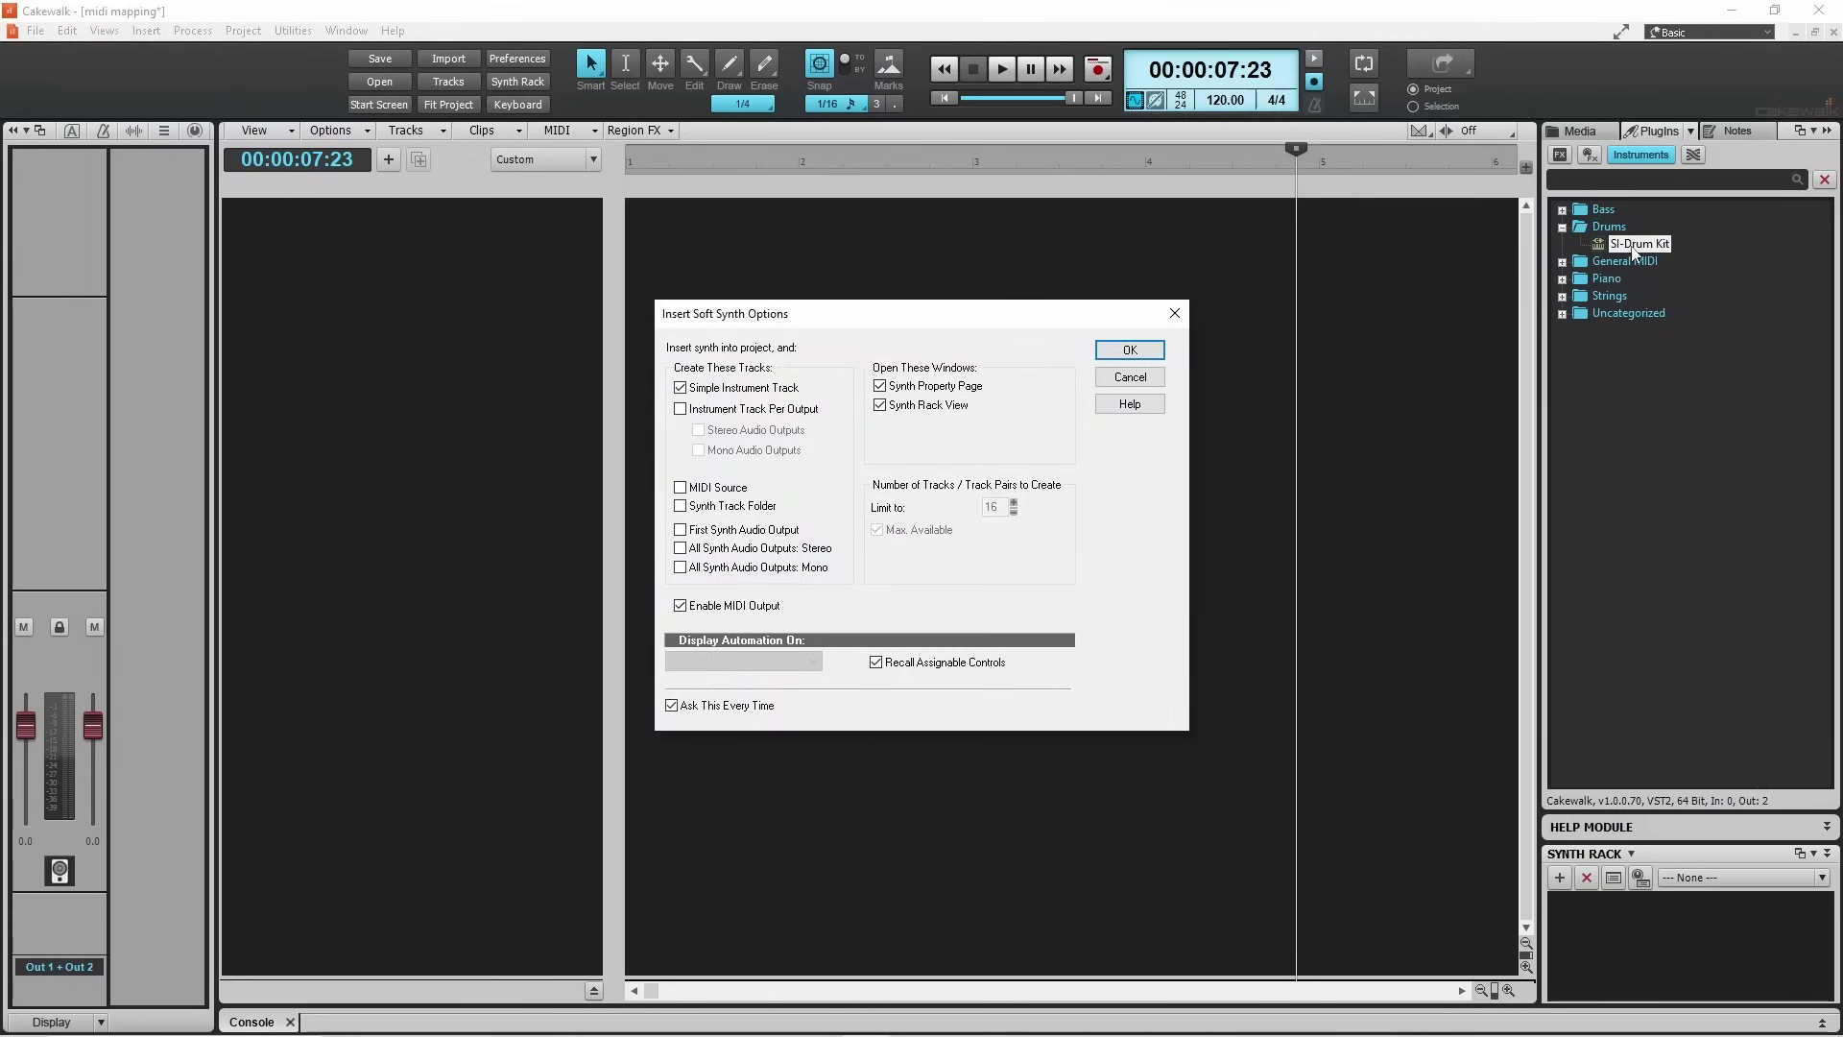
{"action": "left_click", "coordinate": [1130, 350]}
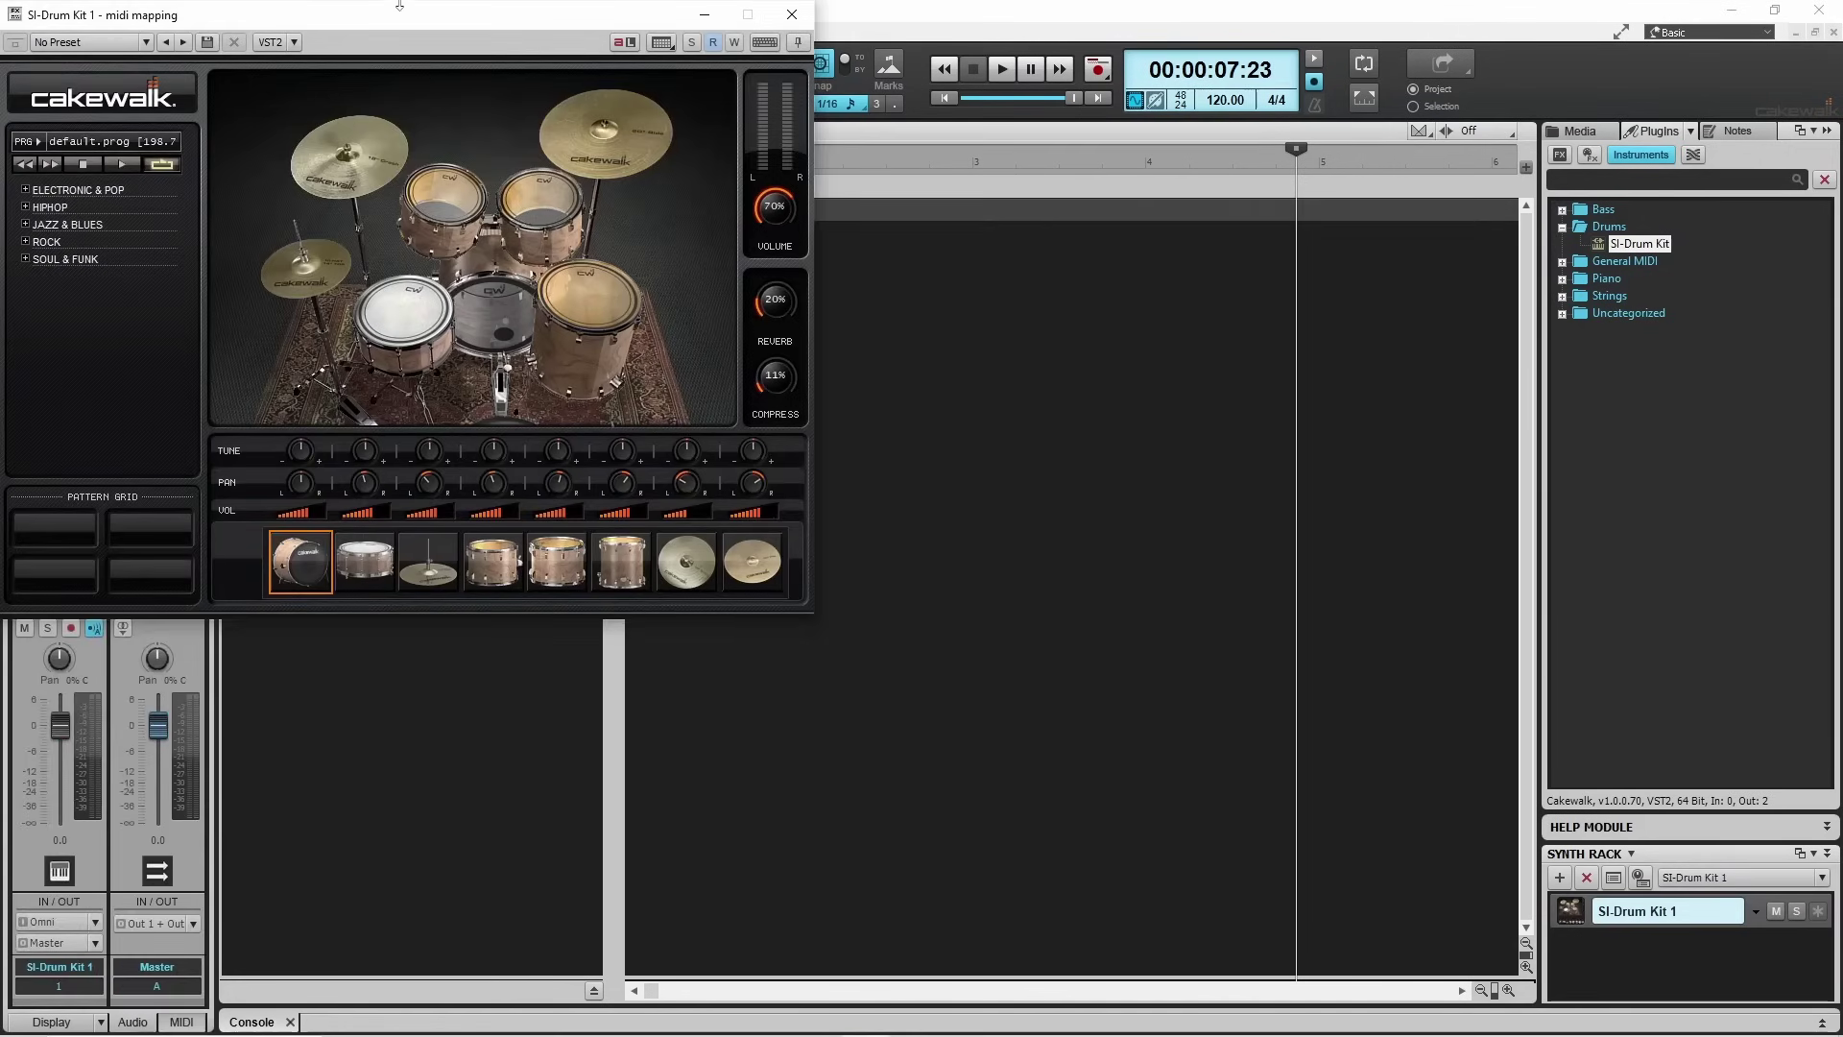
{"action": "left_click_drag", "start_coordinate": [398, 8], "coordinate": [787, 195]}
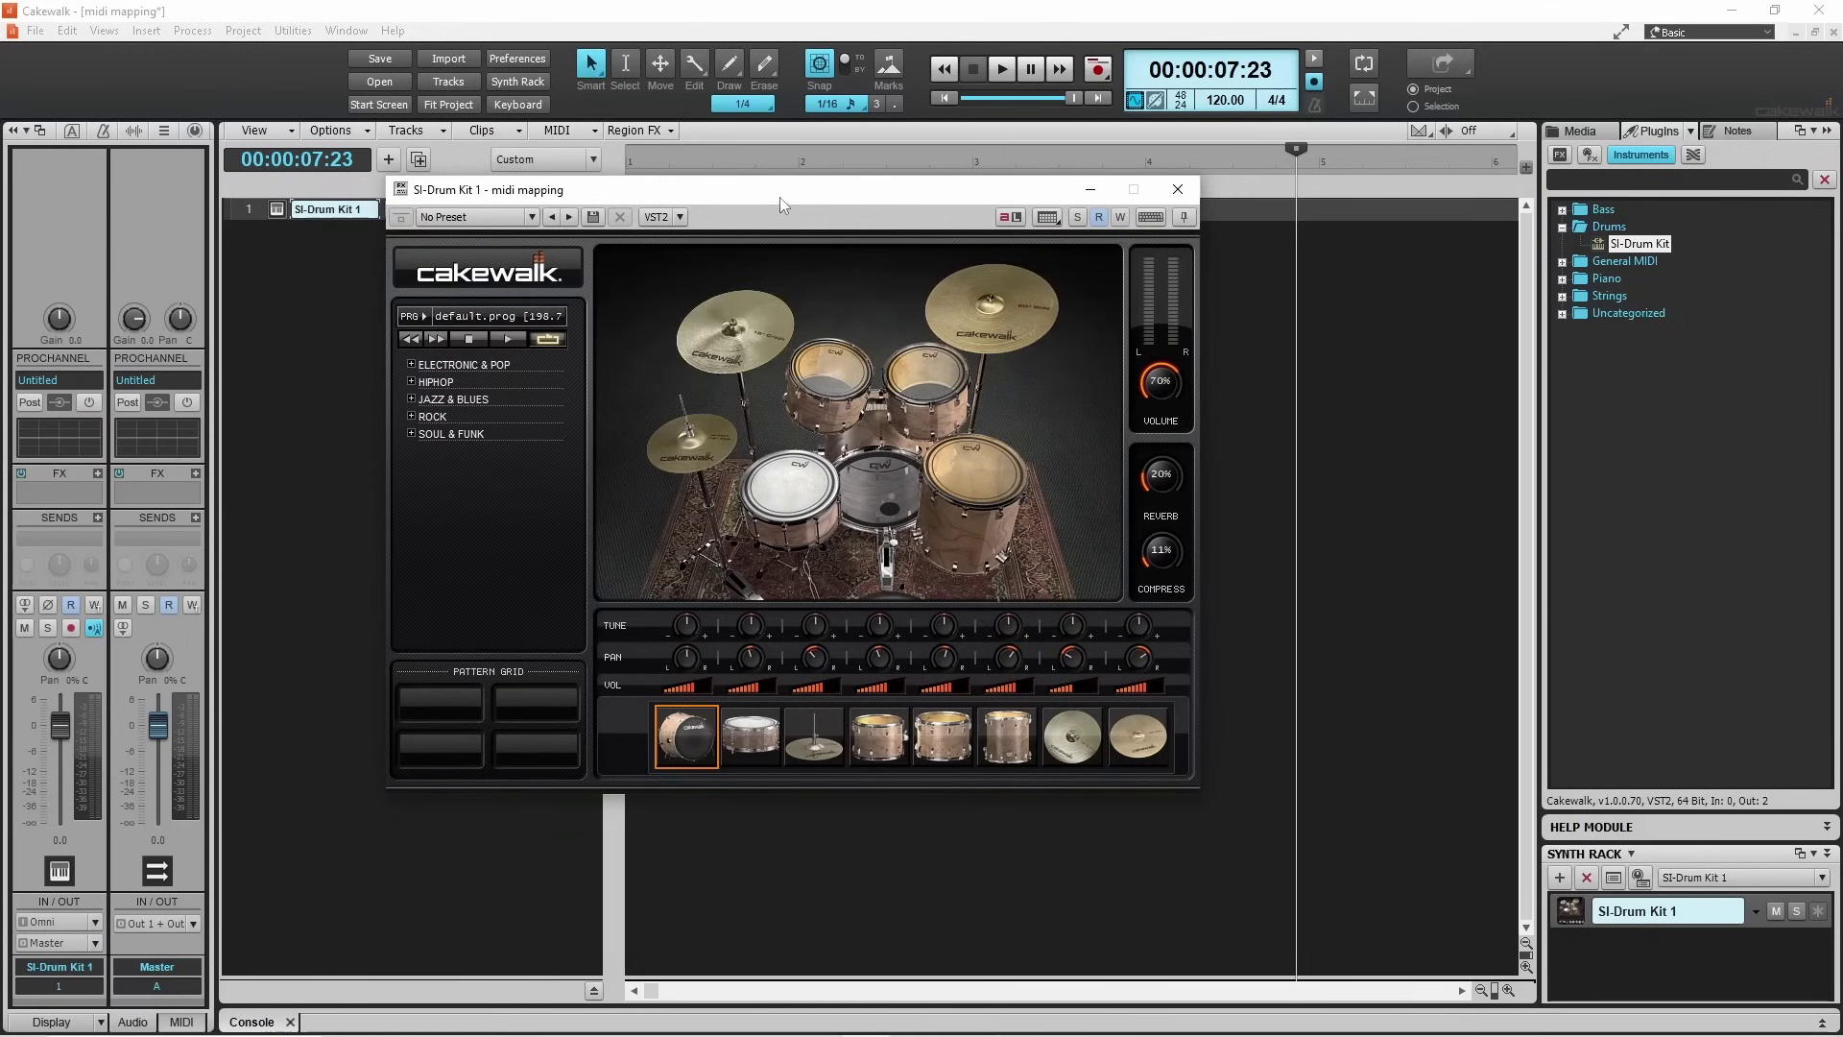
Load Garage Kit.prog into SI-Drum Kit, audition the snare and floor tom, then close it.
{"action": "left_click", "coordinate": [528, 318]}
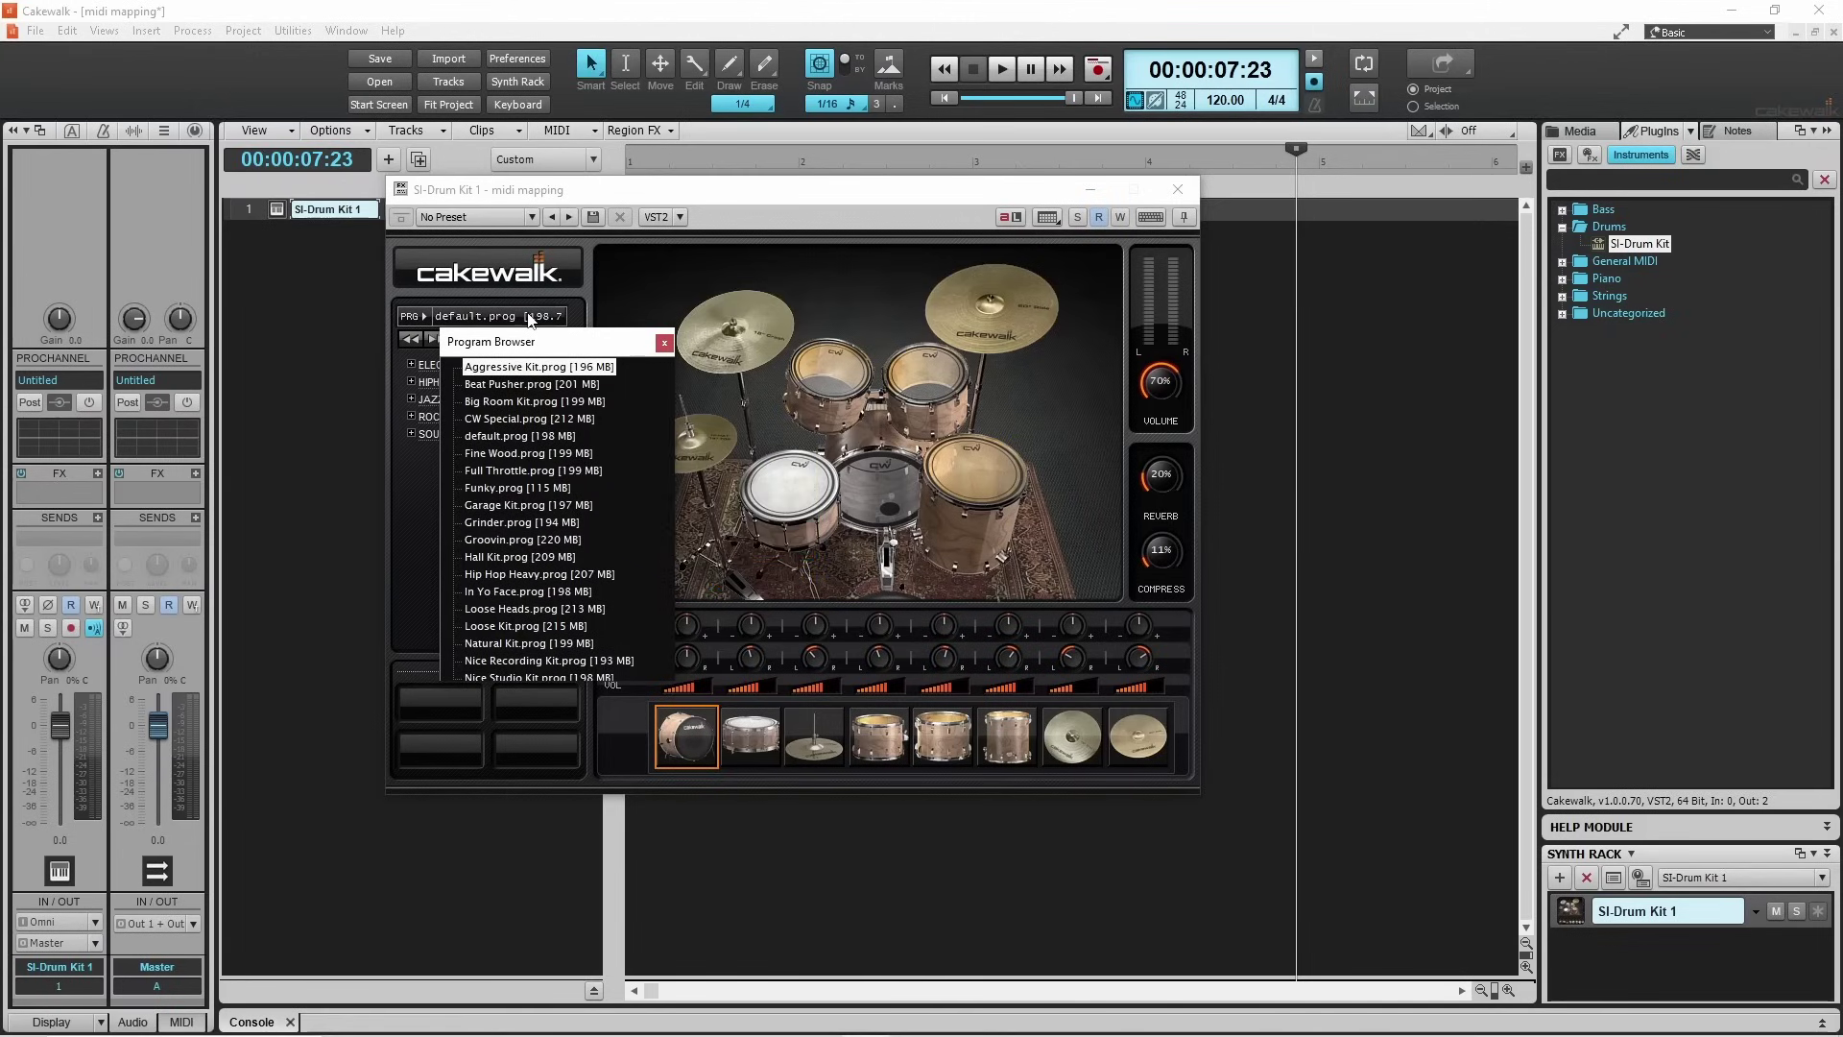
{"action": "double_click", "coordinate": [491, 506]}
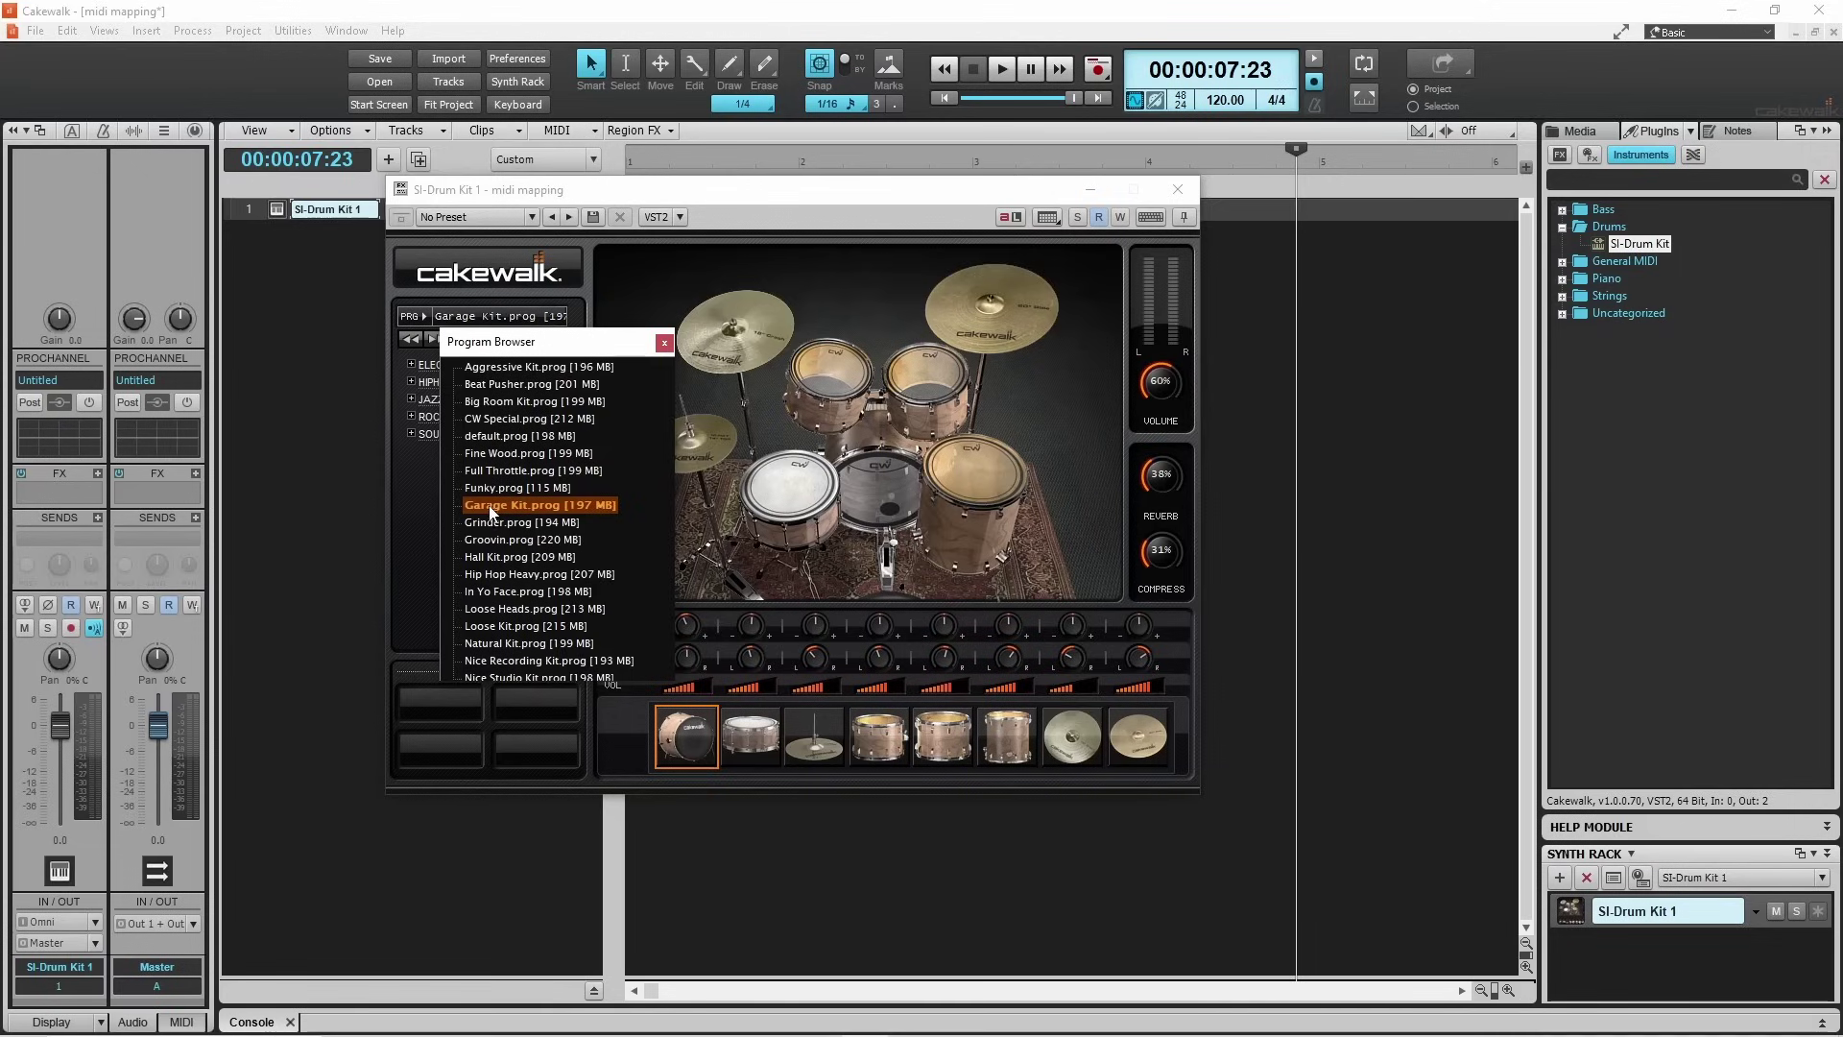
{"action": "left_click", "coordinate": [779, 499]}
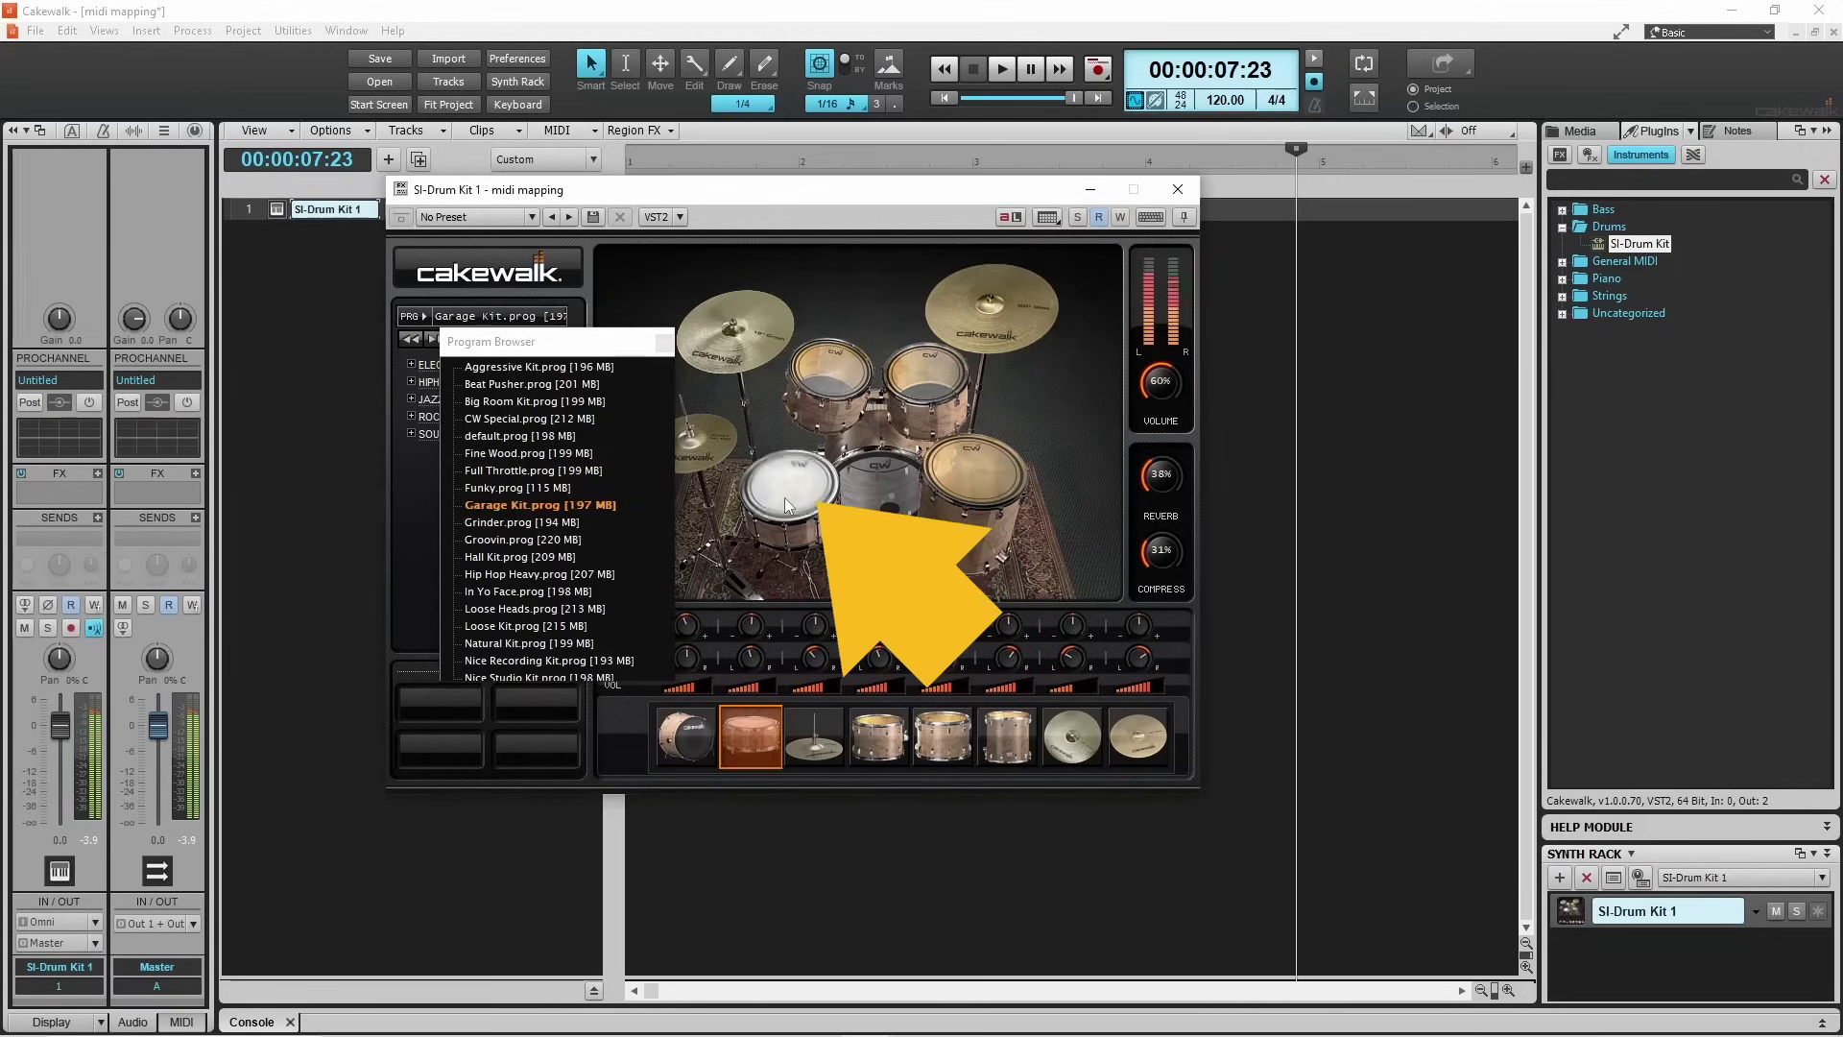
{"action": "left_click", "coordinate": [967, 480]}
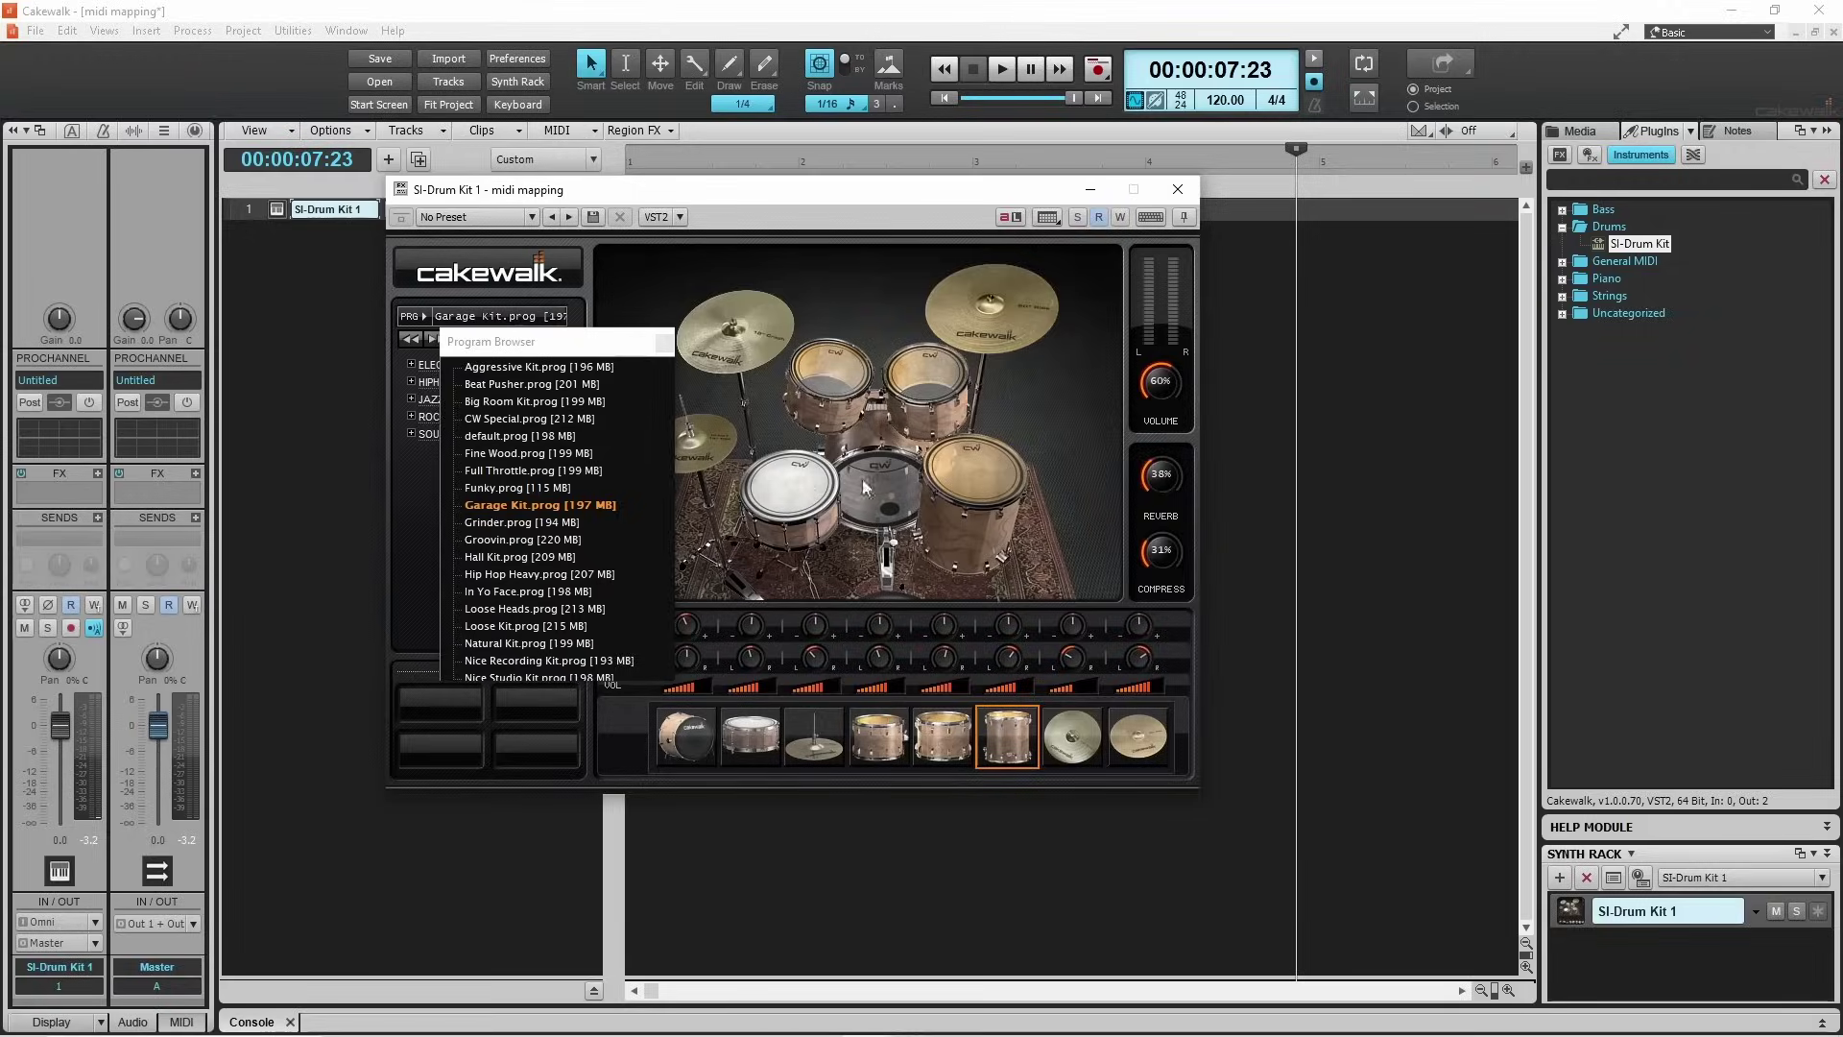
{"action": "left_click", "coordinate": [1179, 190]}
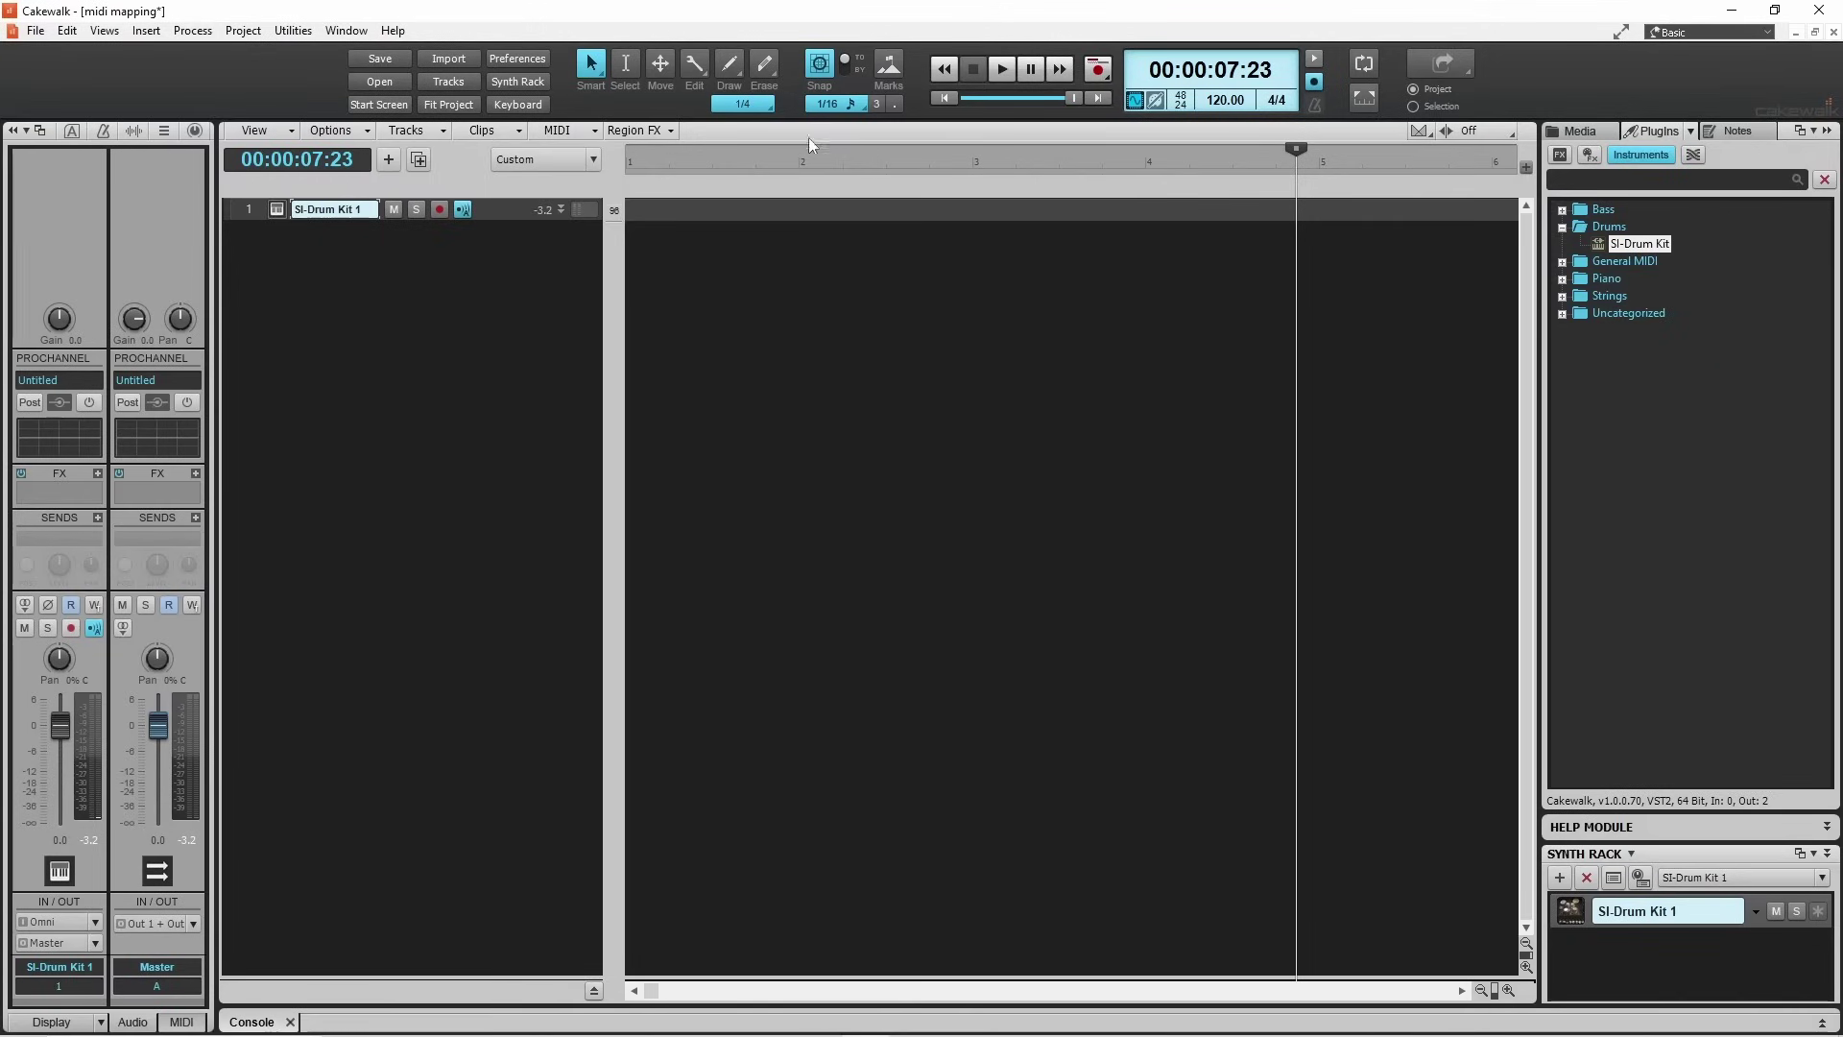
Add a new MIDI track, Track 2, below SI-Drum Kit 1 and select it.
{"action": "left_click", "coordinate": [140, 33]}
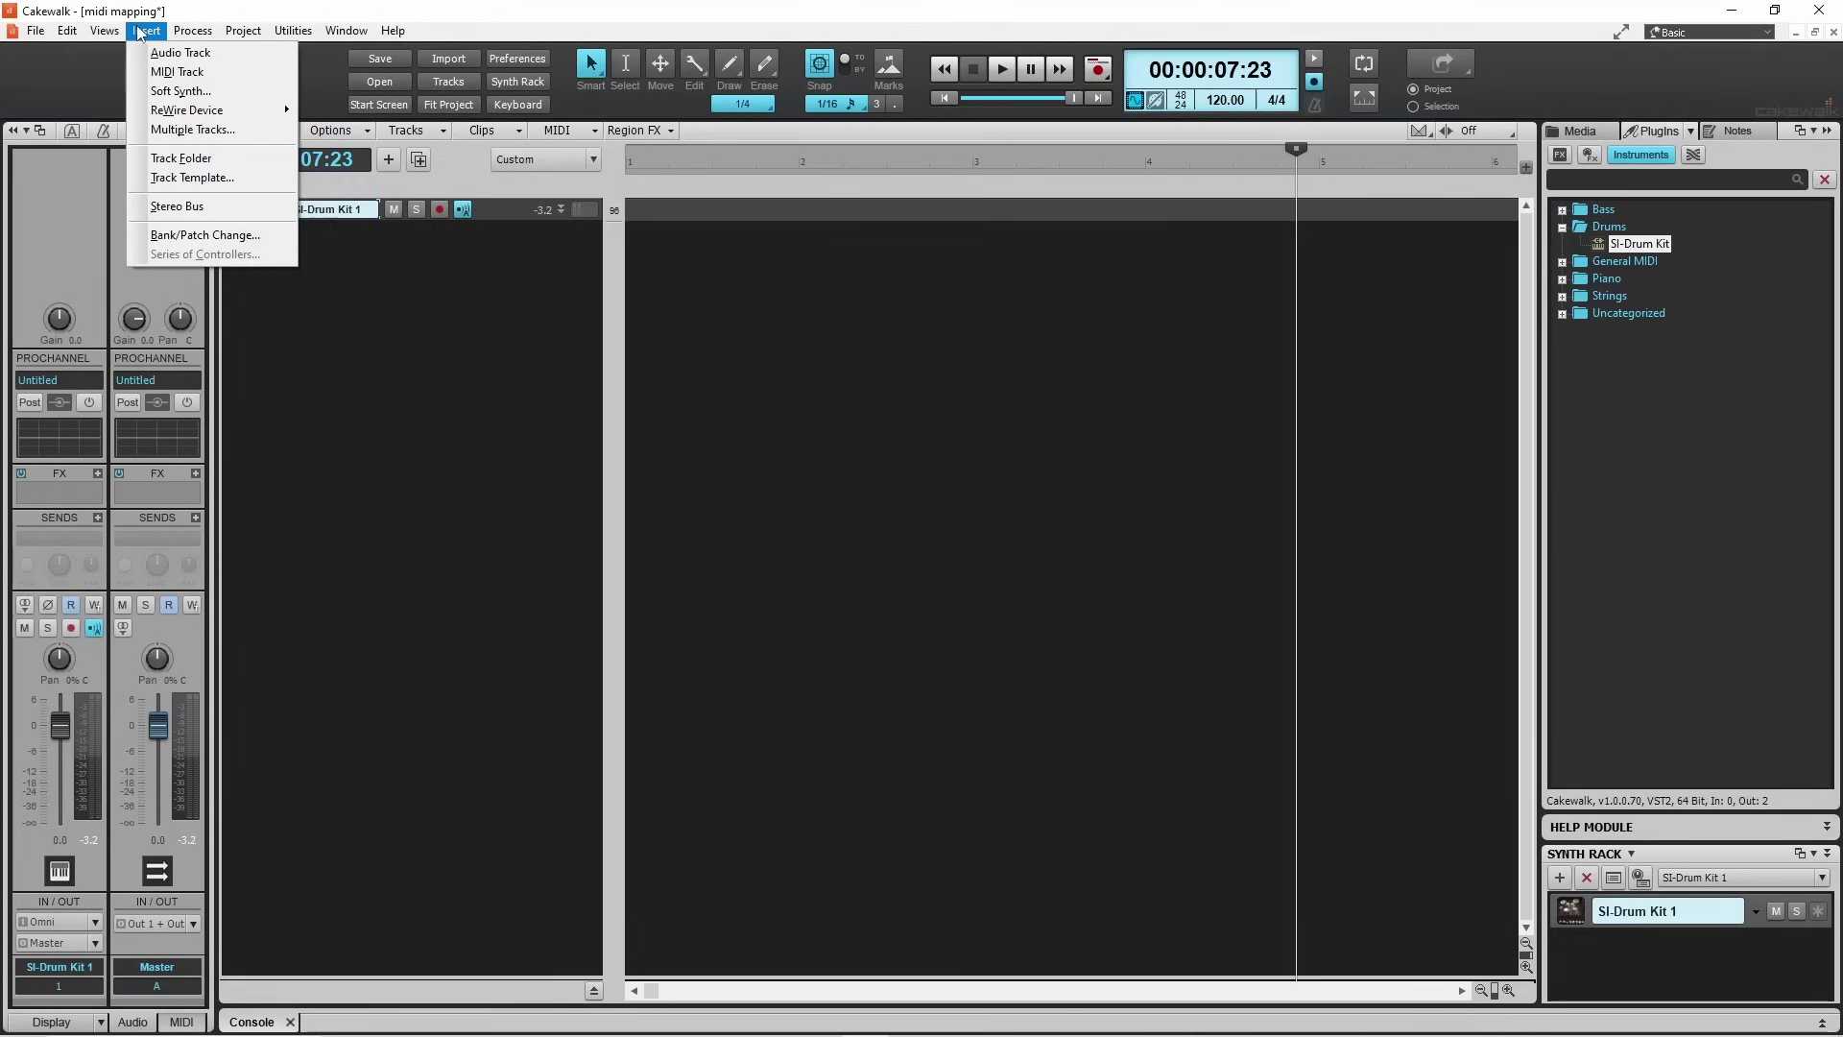
{"action": "left_click", "coordinate": [177, 71]}
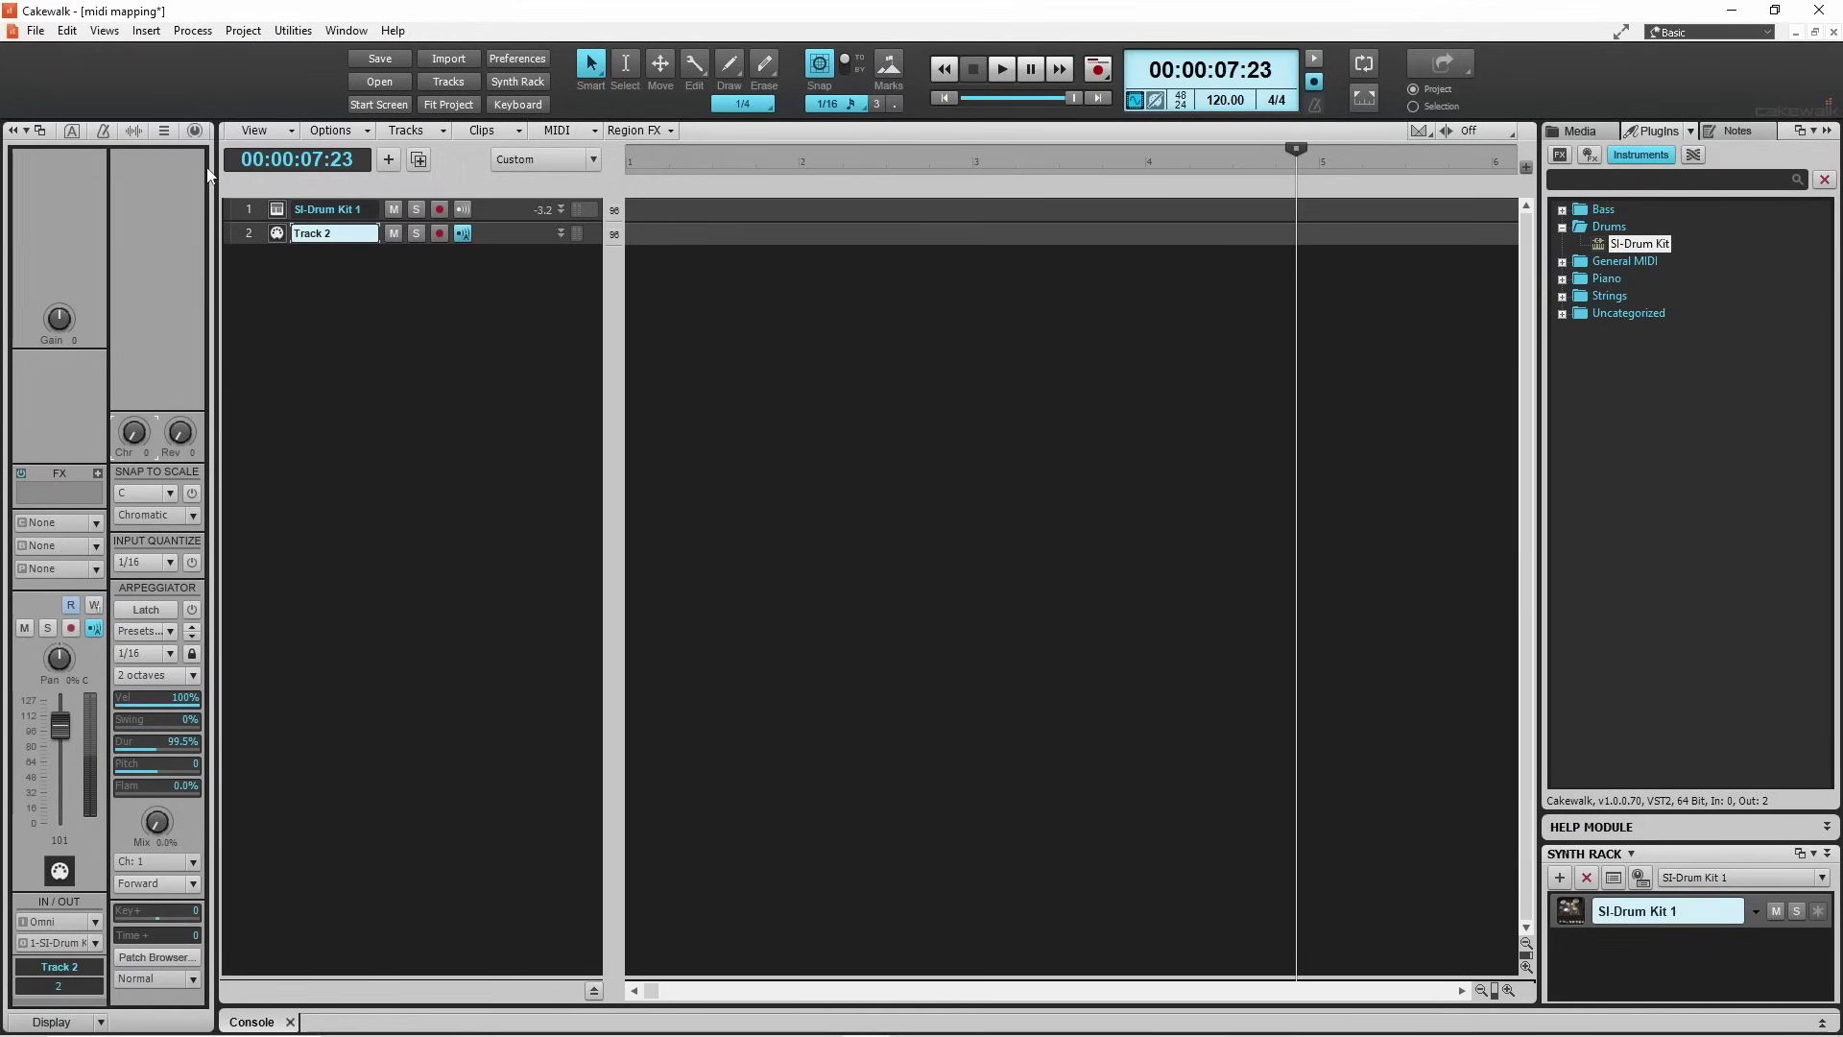
{"action": "left_click", "coordinate": [242, 235]}
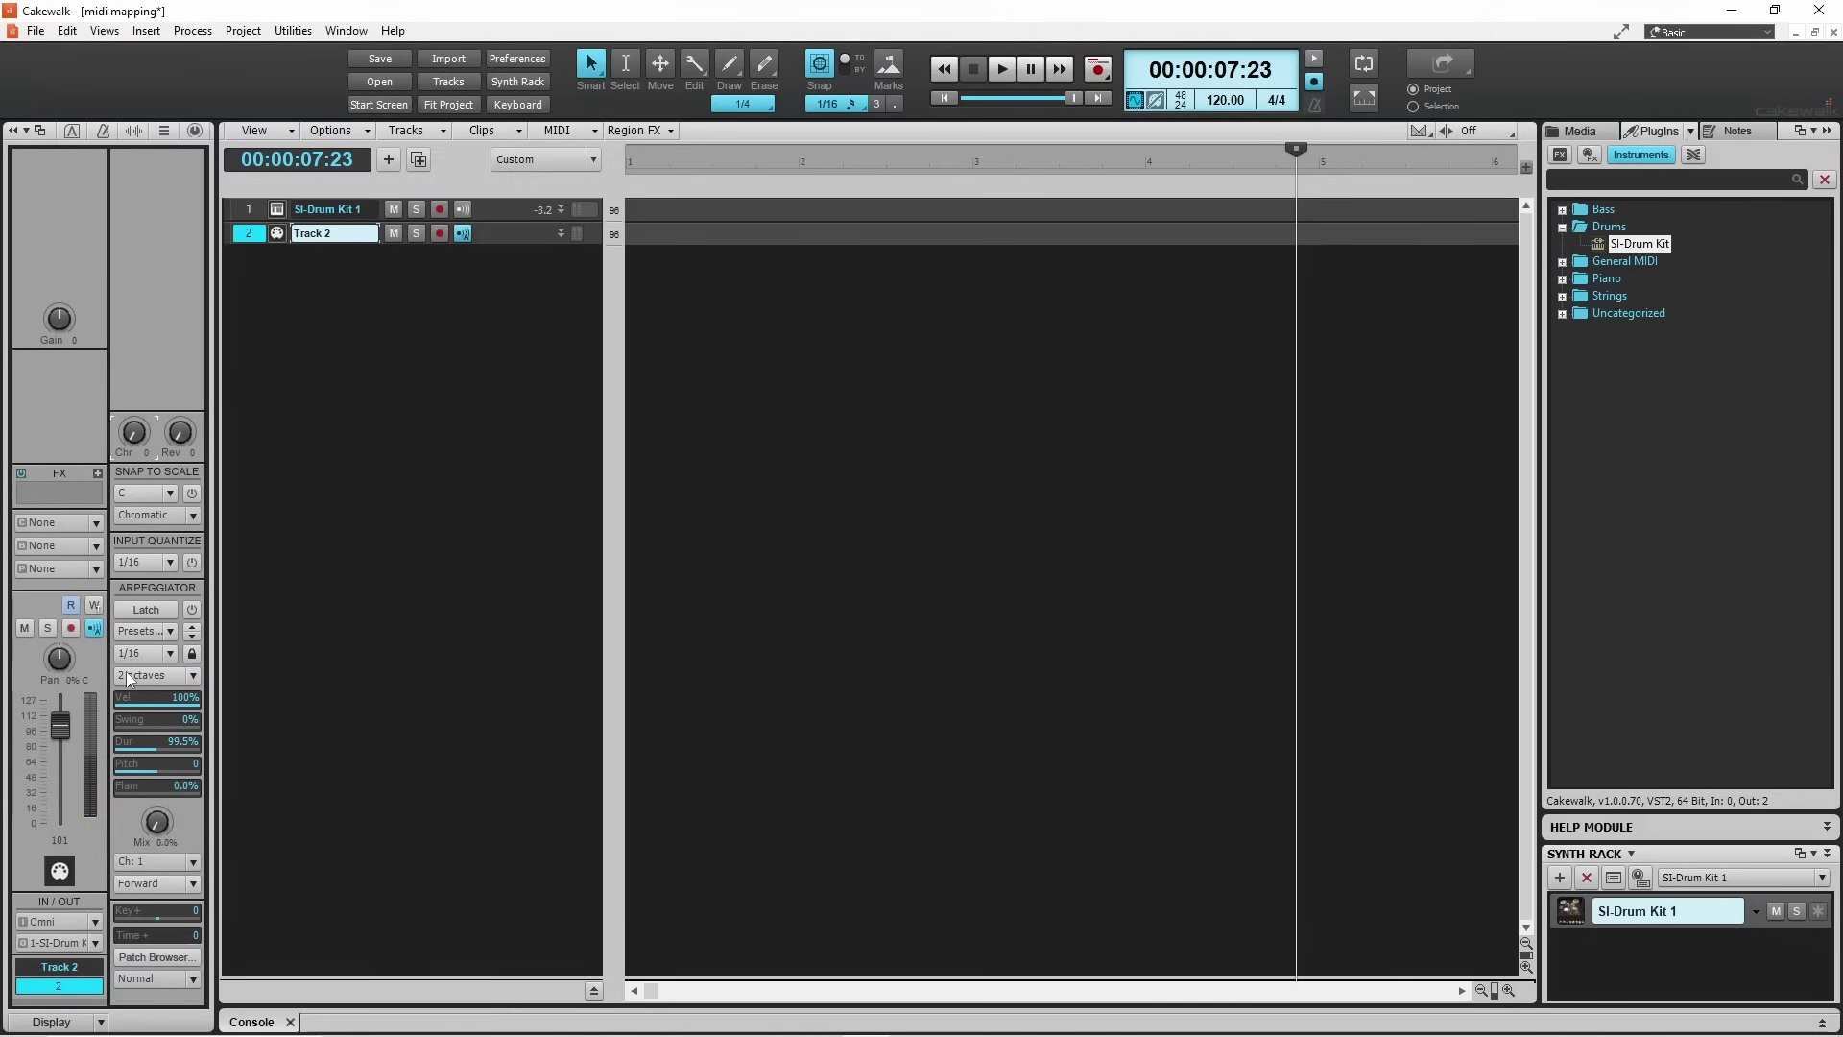
Route Track 2's output to 1-SI-Drum Kit 1 and arm the track for recording.
{"action": "left_click", "coordinate": [97, 942]}
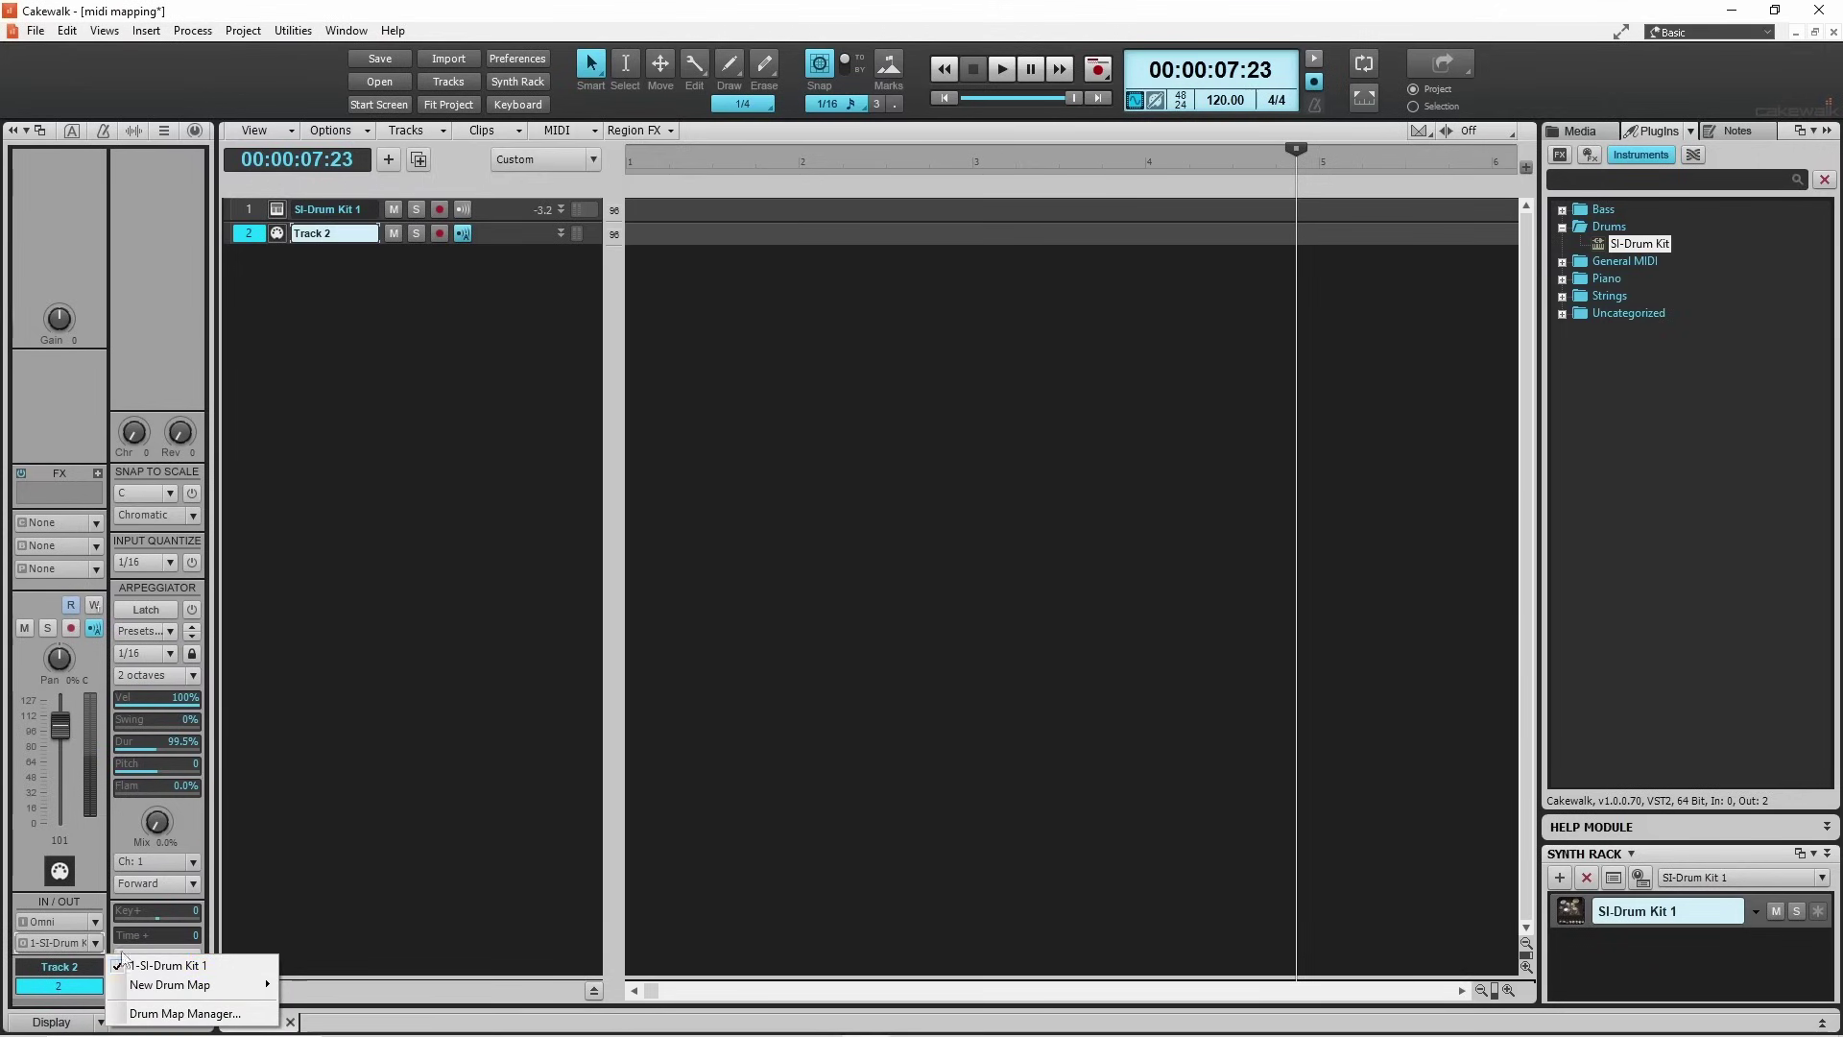
{"action": "left_click", "coordinate": [147, 966]}
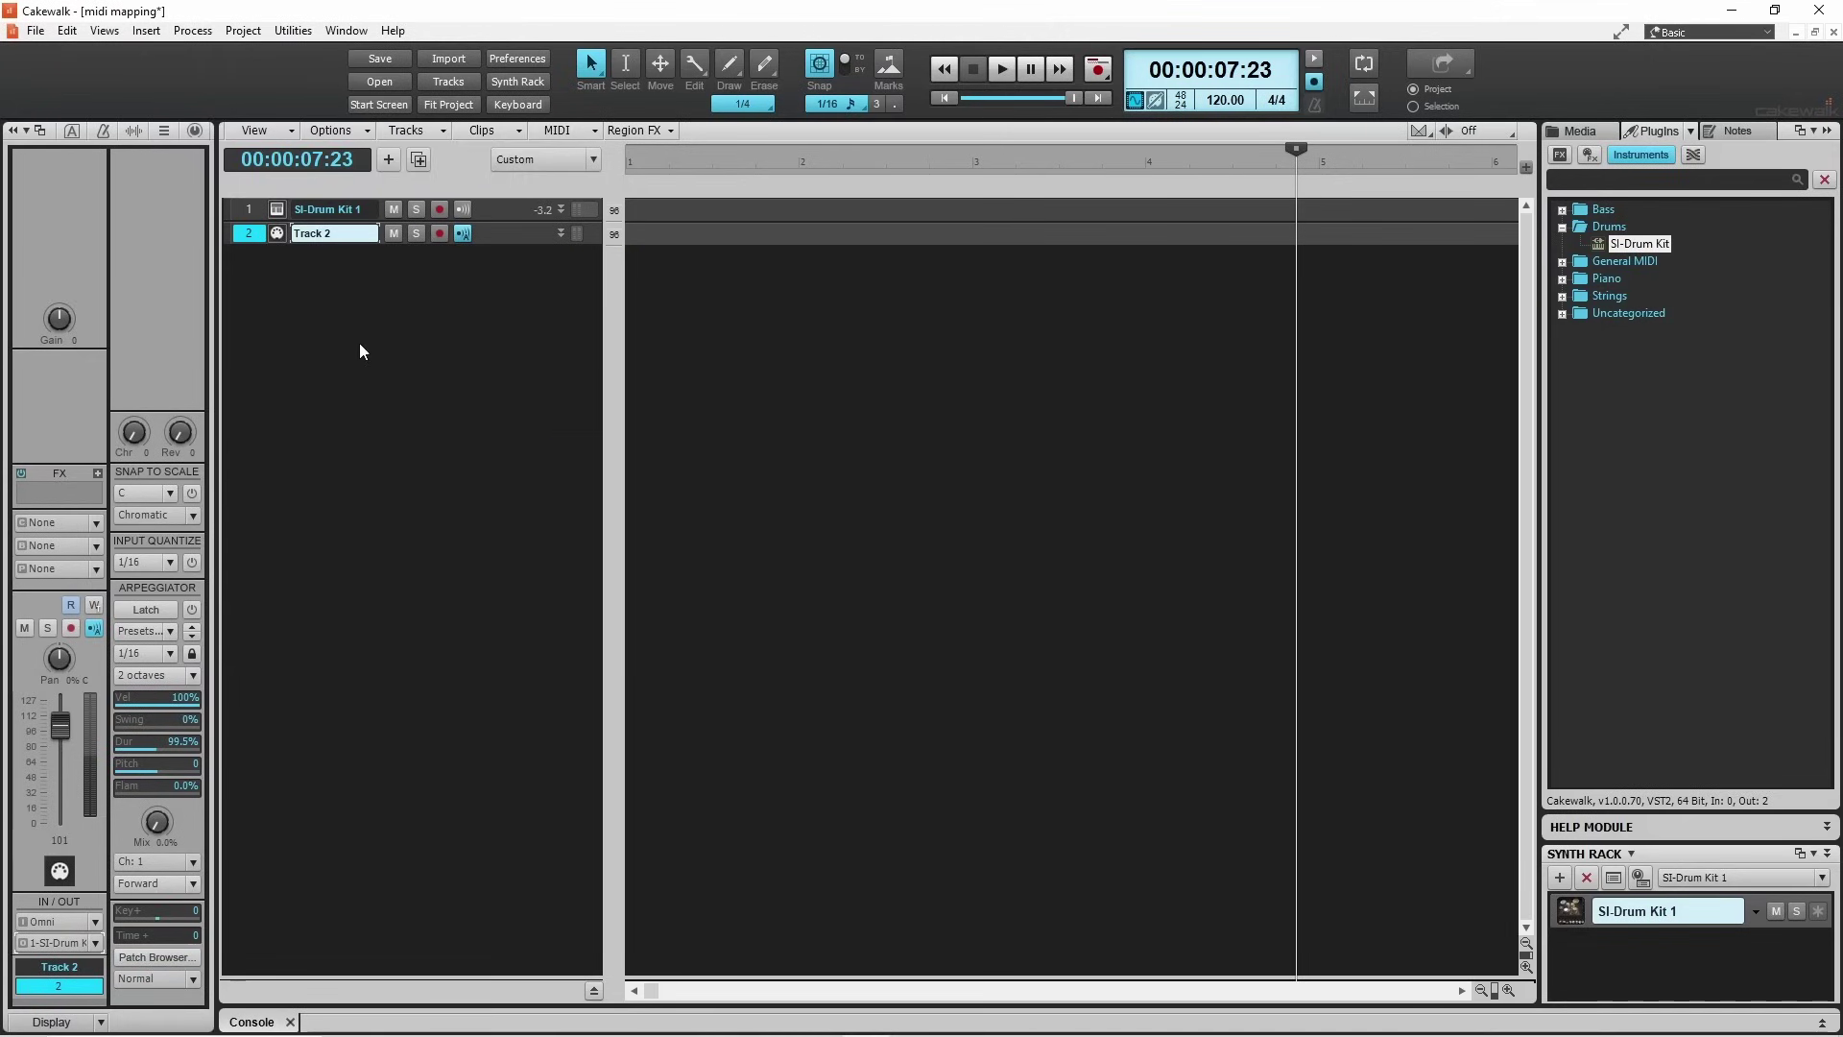
{"action": "left_click", "coordinate": [438, 232]}
Record a drum pattern onto Track 2, producing the Record 1 clip.
{"action": "left_click", "coordinate": [1097, 69]}
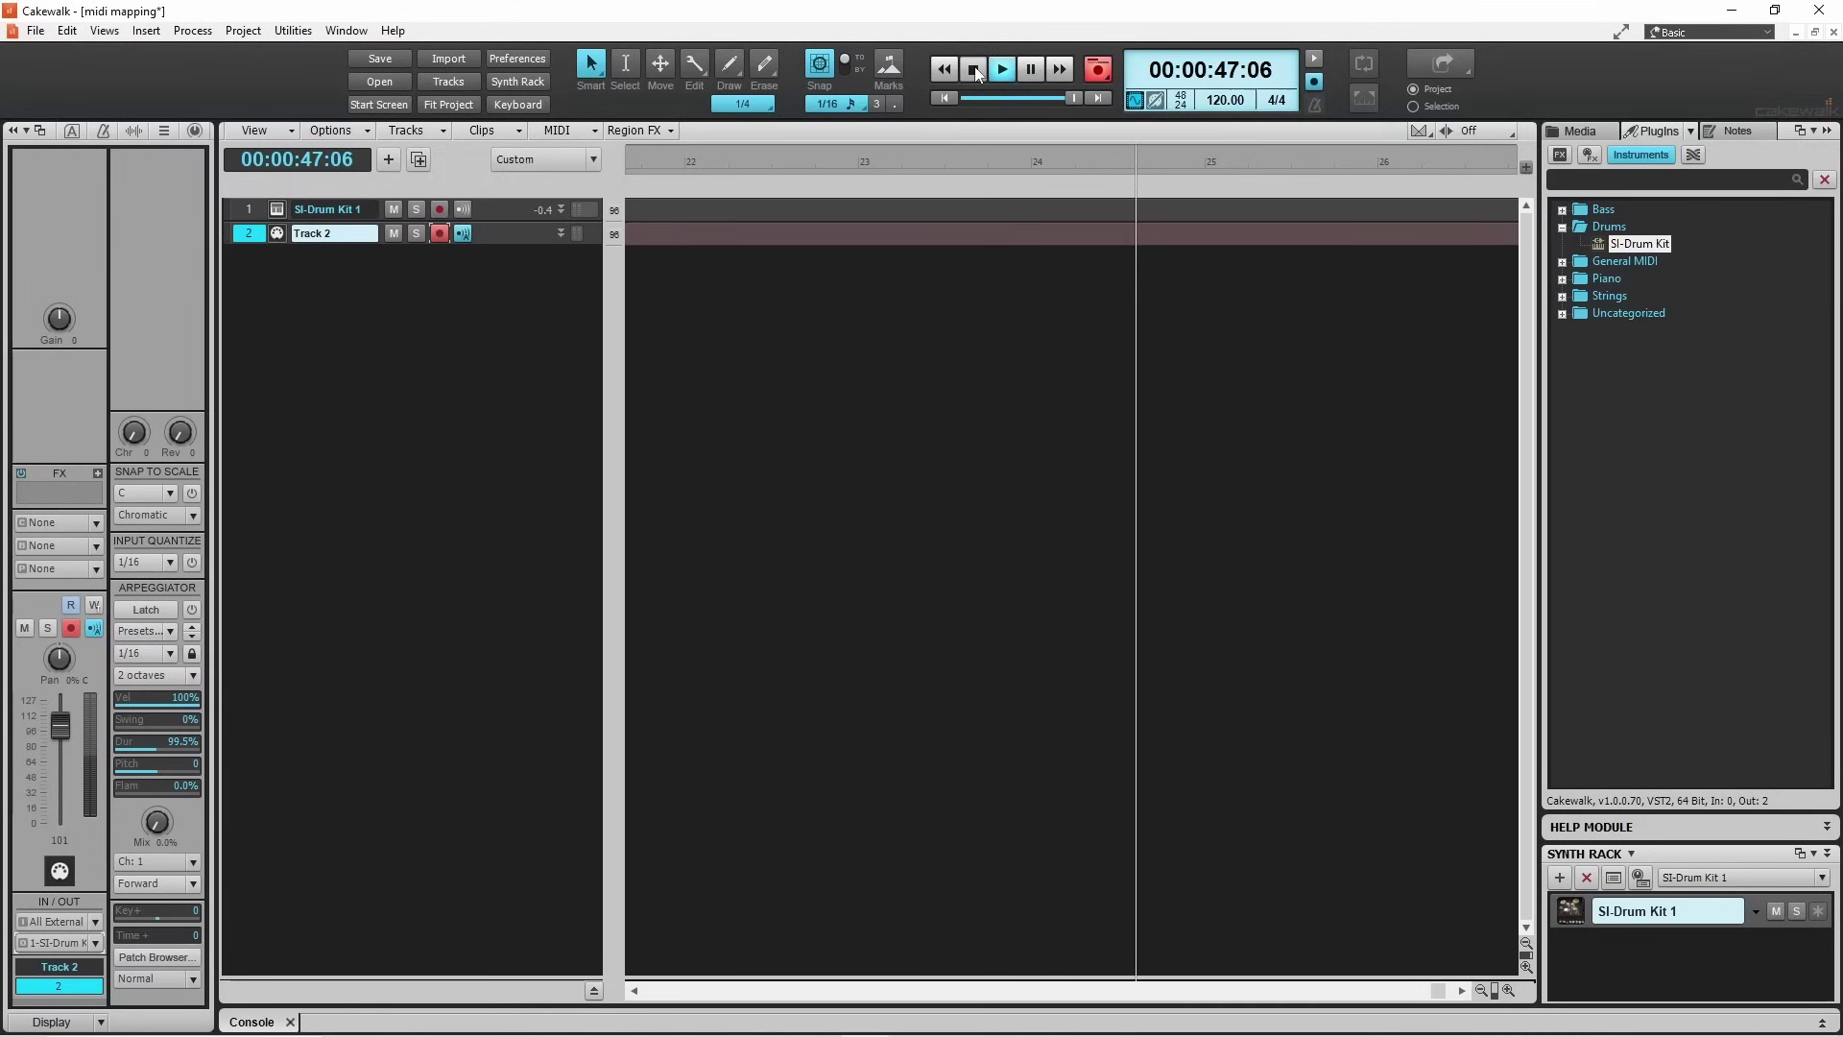
{"action": "left_click", "coordinate": [974, 70]}
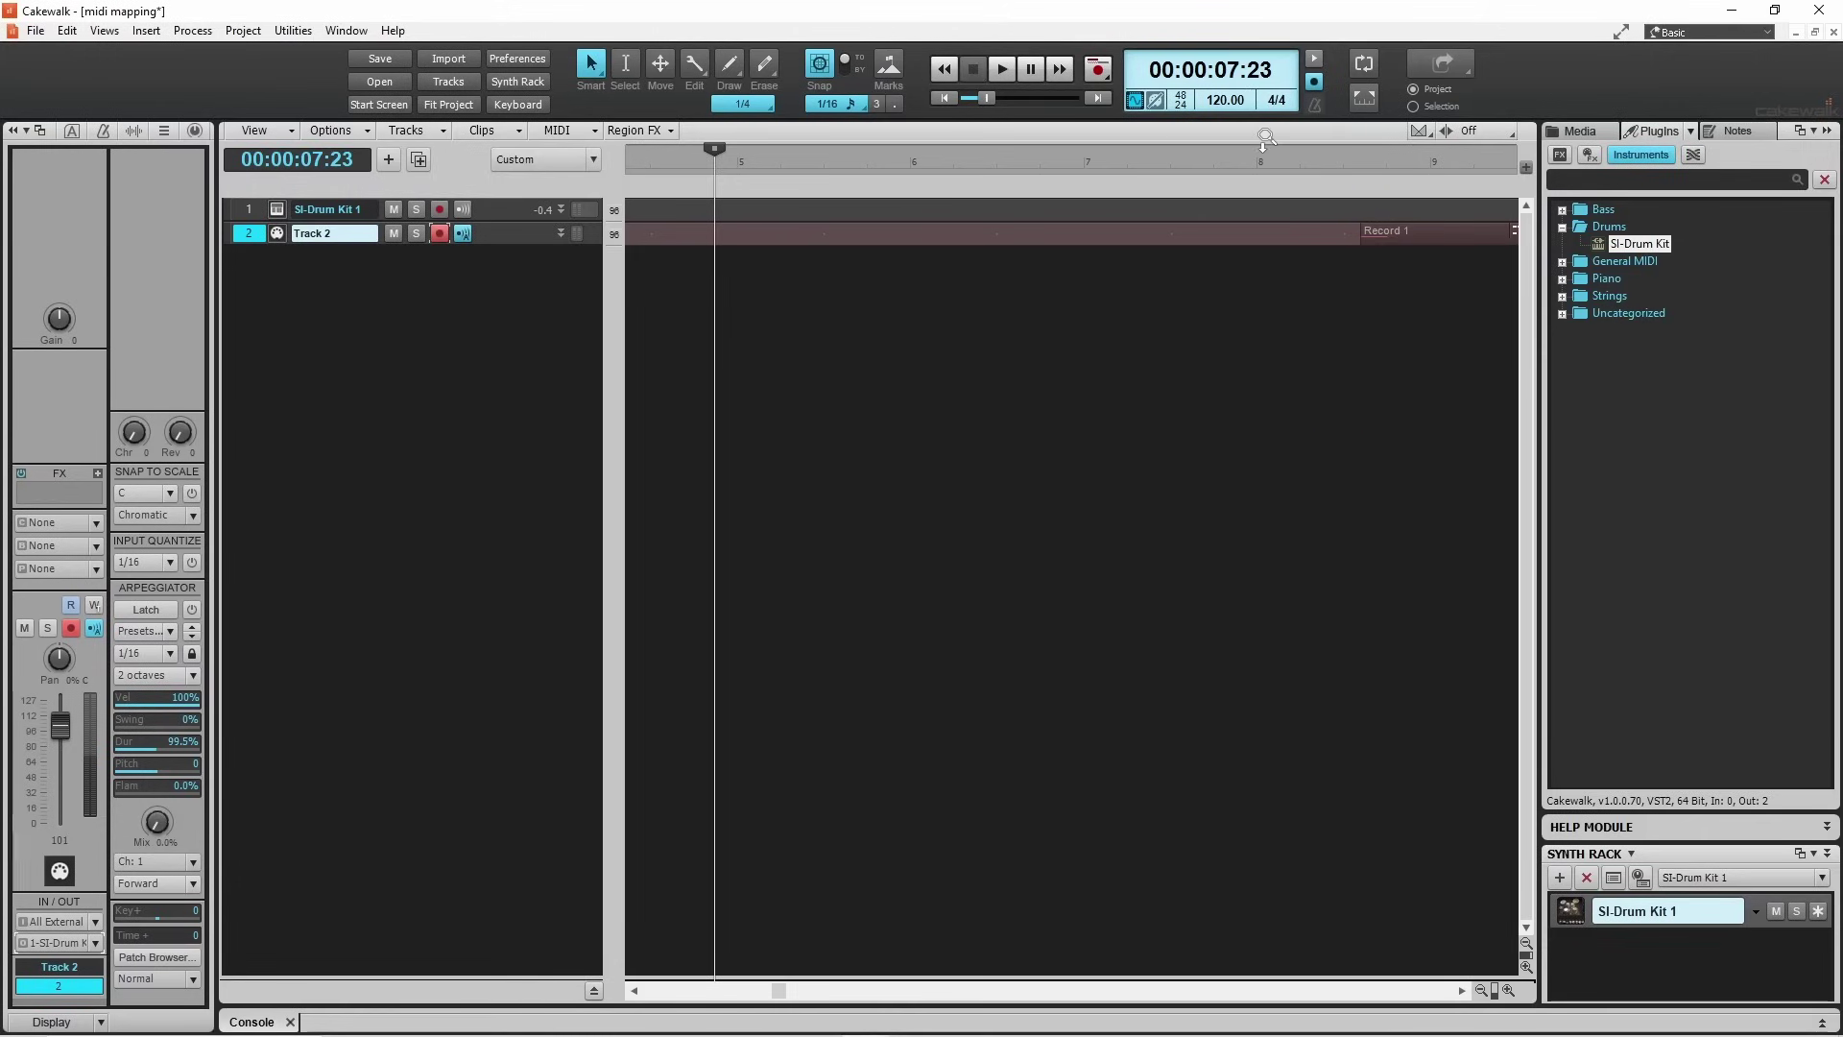
Open the Record 1 clip in the Piano Roll and bring up its keyboard's Note Names settings.
{"action": "double_click", "coordinate": [1402, 228]}
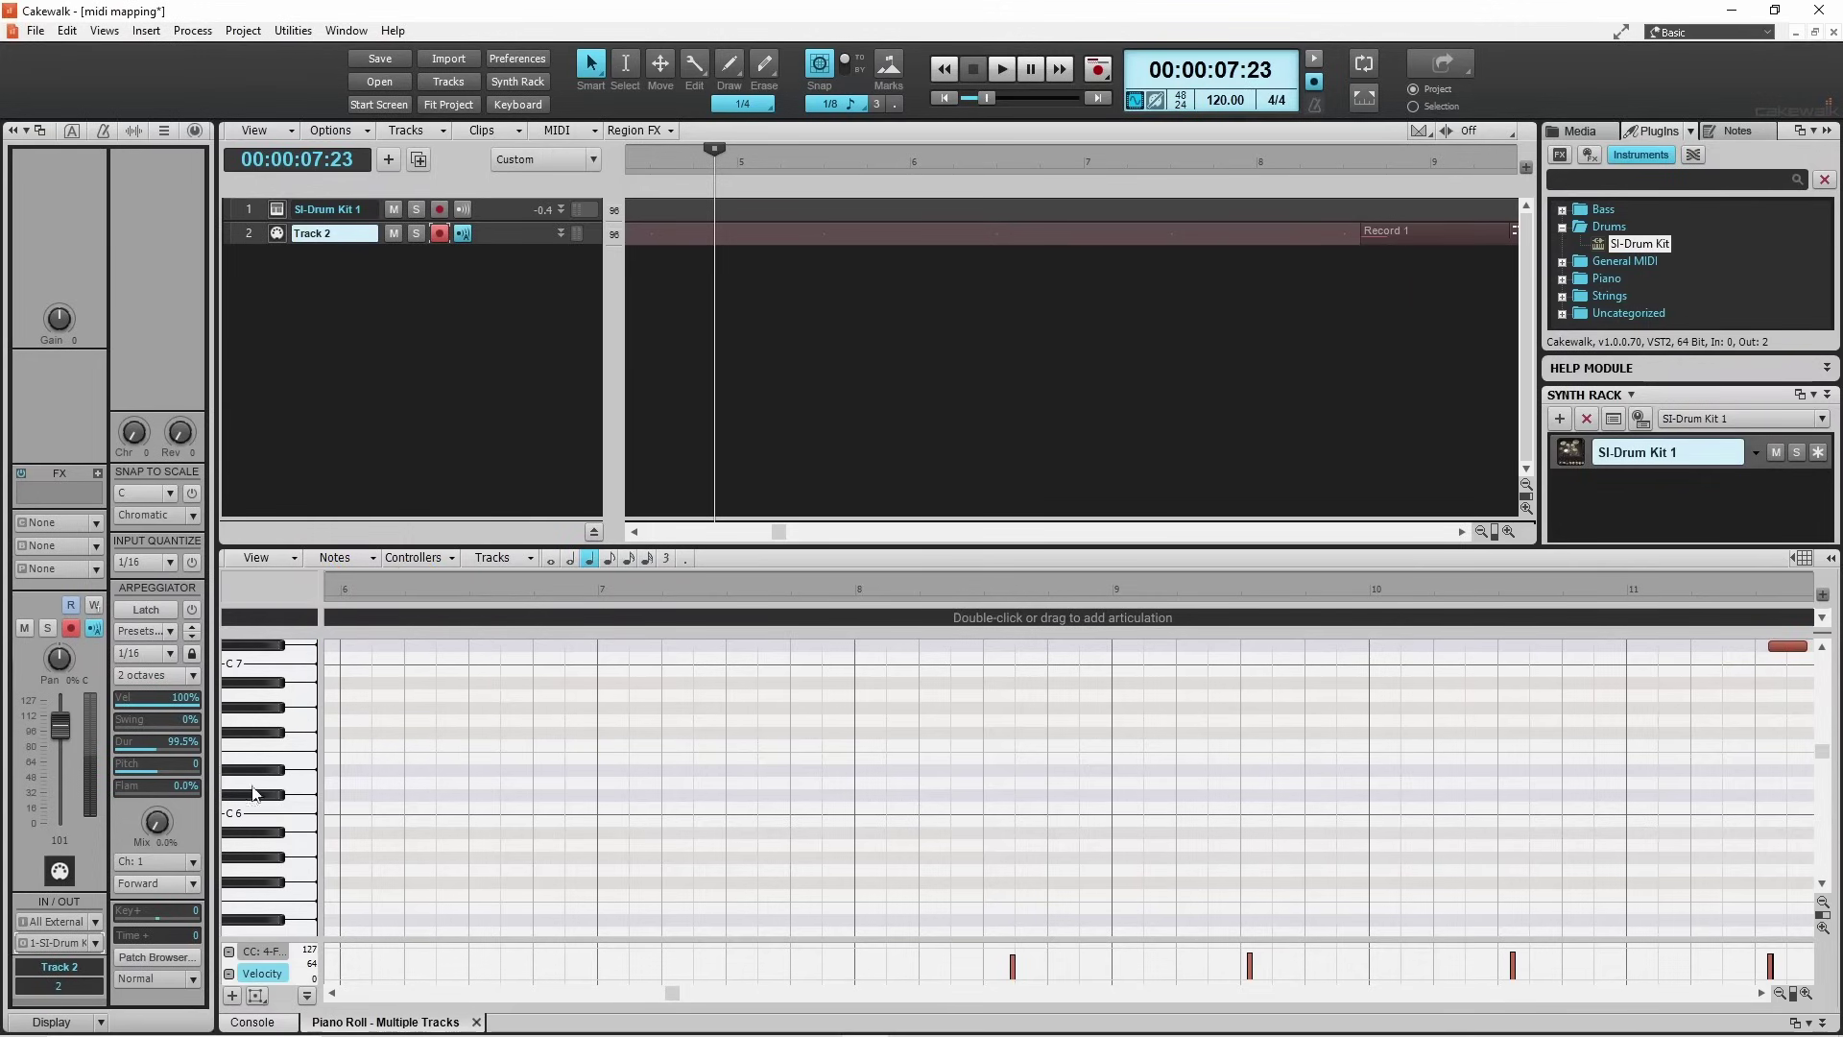
{"action": "right_click", "coordinate": [295, 795]}
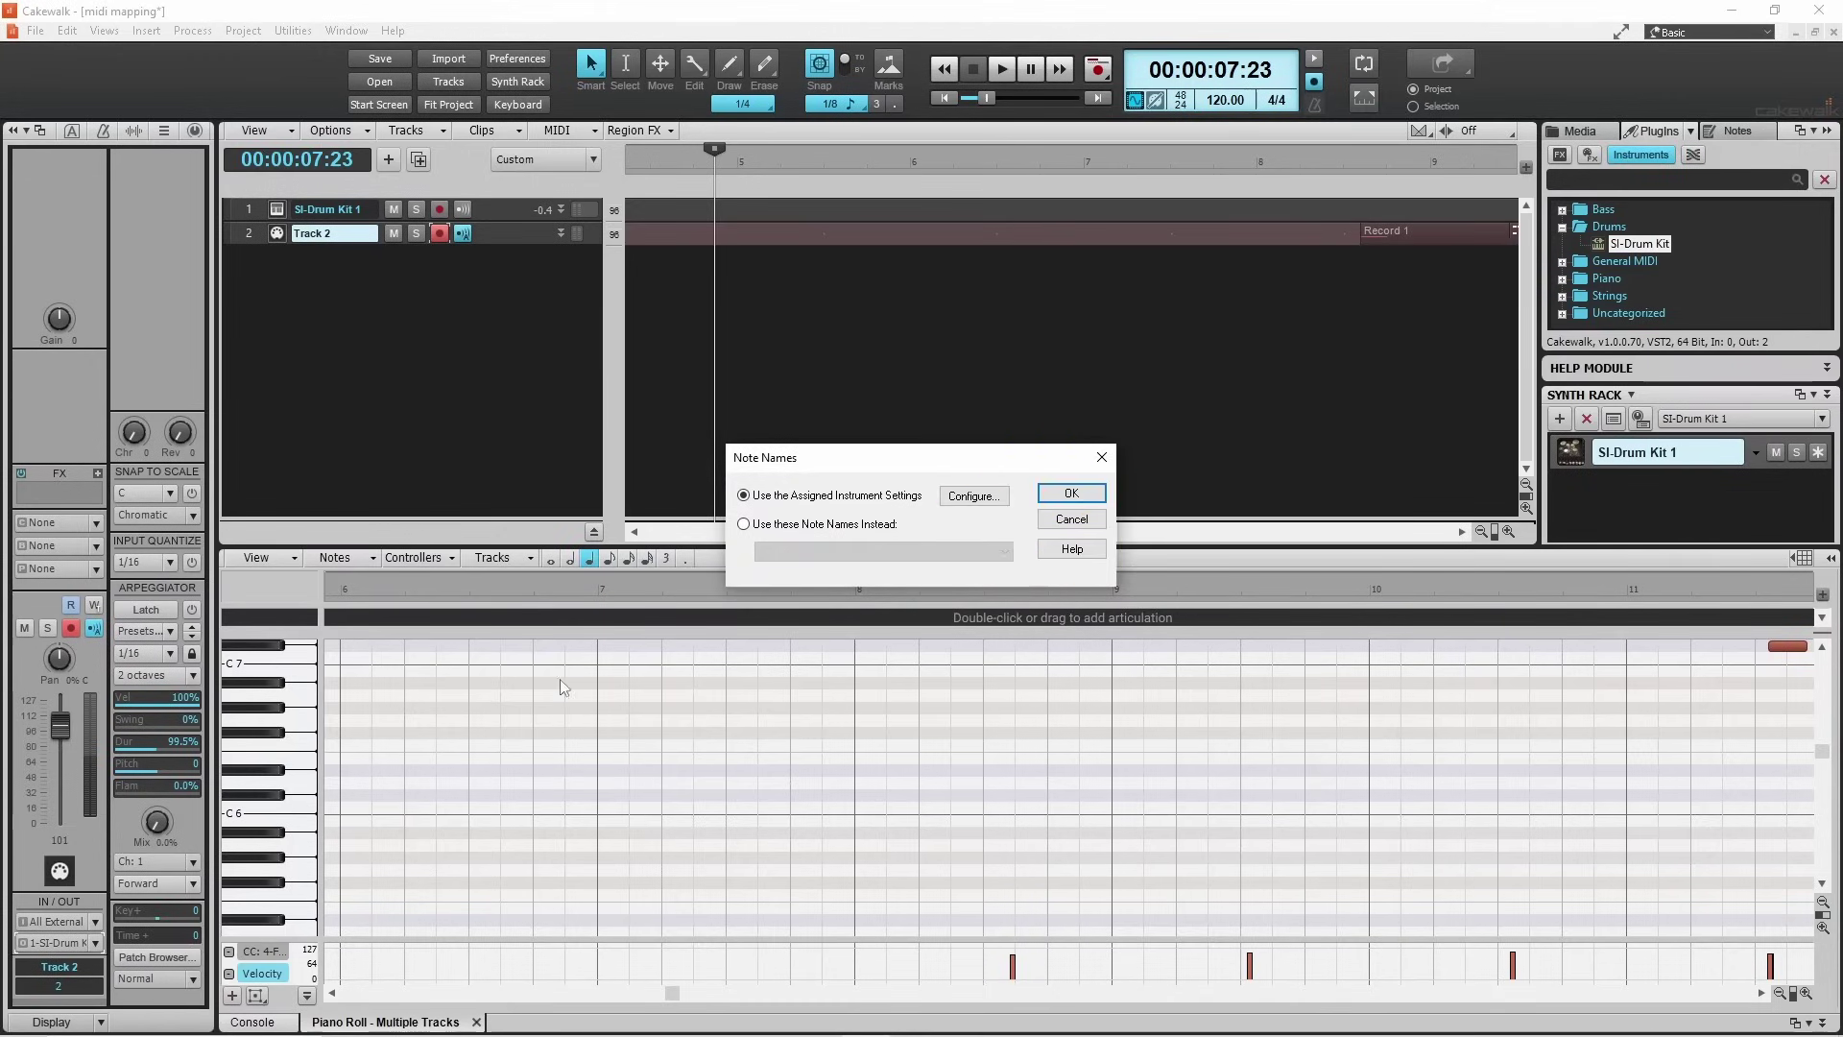
Switch the Piano Roll keyboard to the custom 0..127 note-number name set.
{"action": "left_click", "coordinate": [764, 525]}
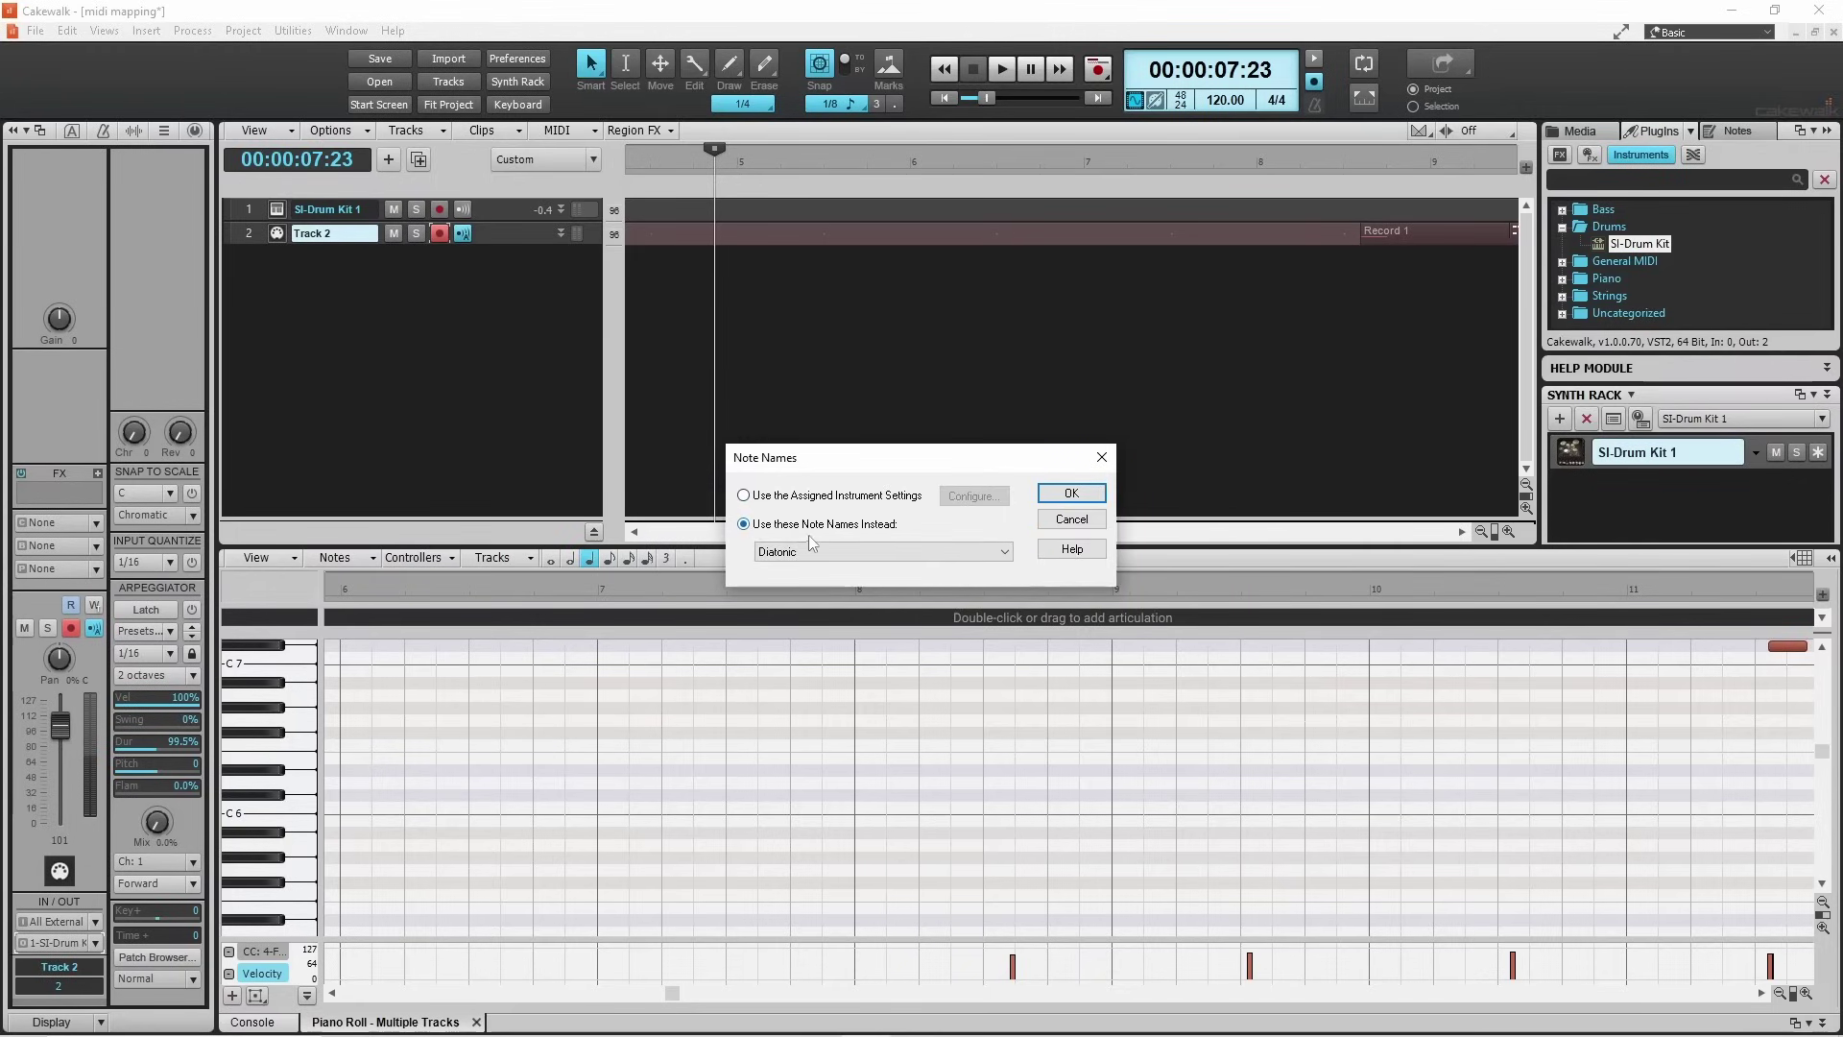
{"action": "left_click", "coordinate": [1002, 552]}
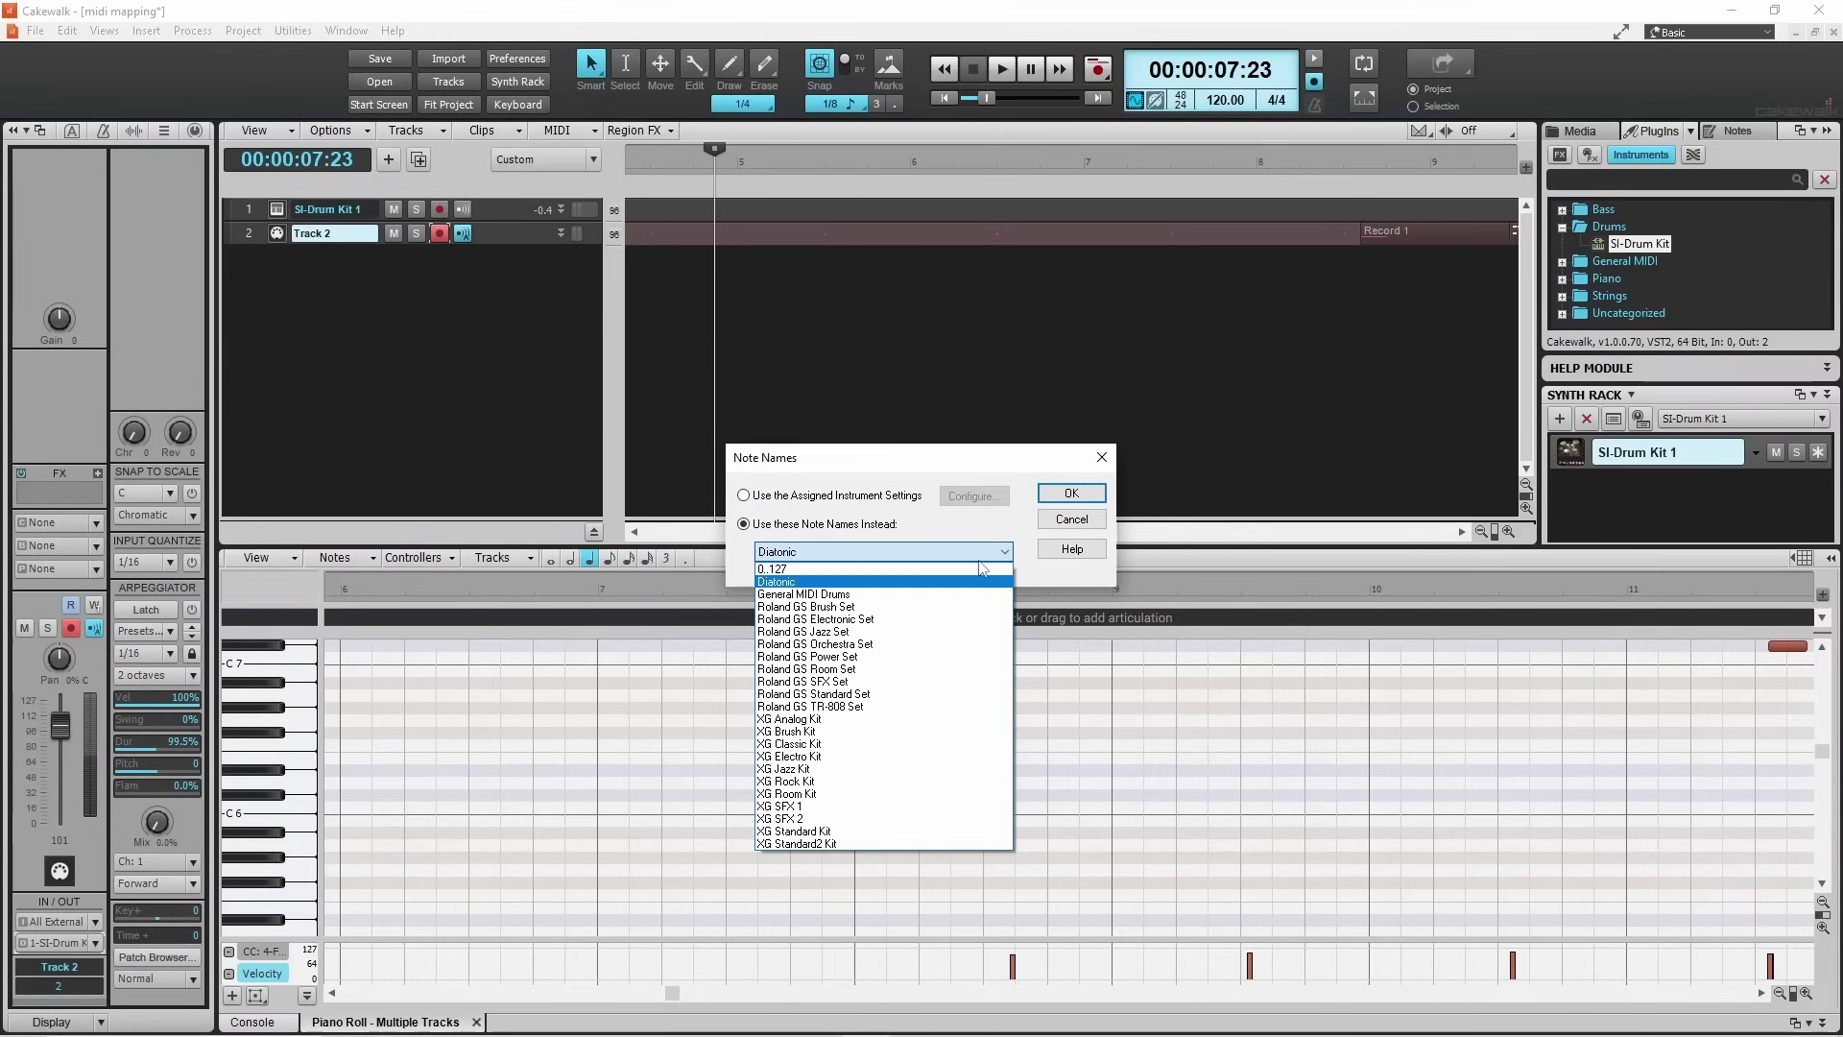
{"action": "left_click", "coordinate": [981, 569]}
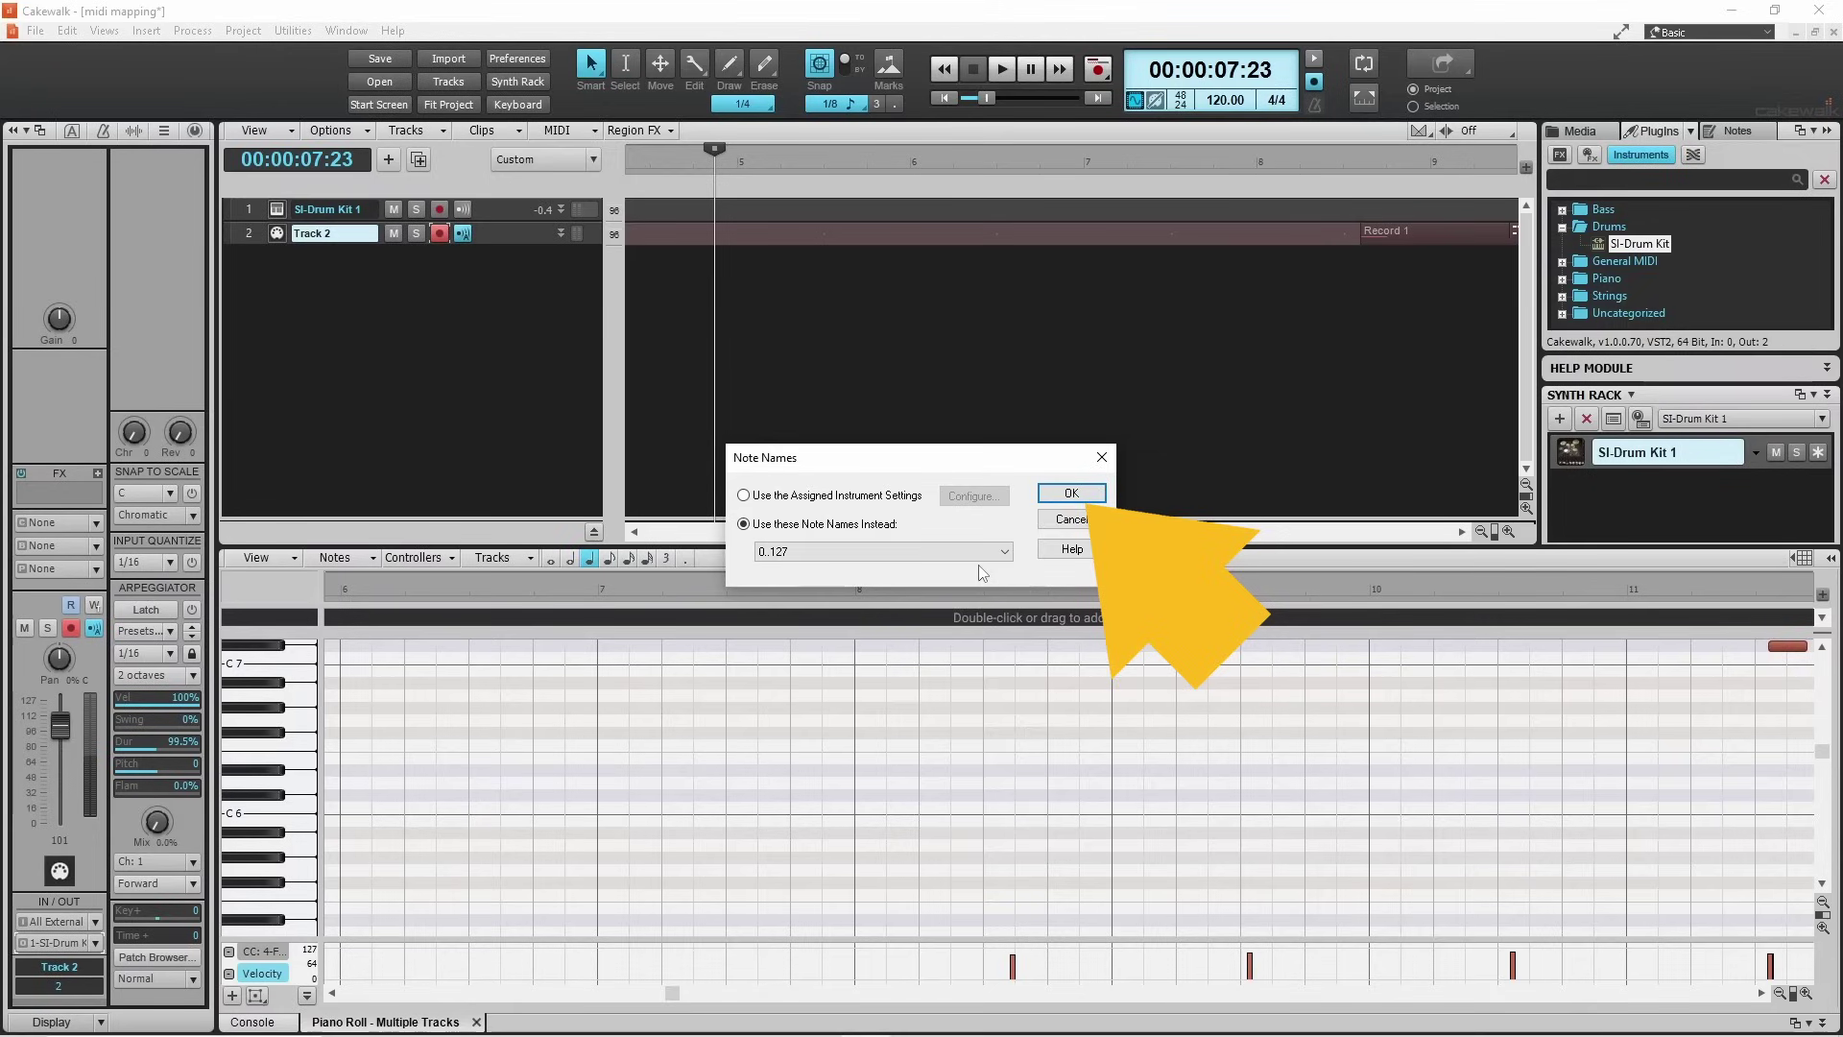
{"action": "left_click", "coordinate": [1072, 493]}
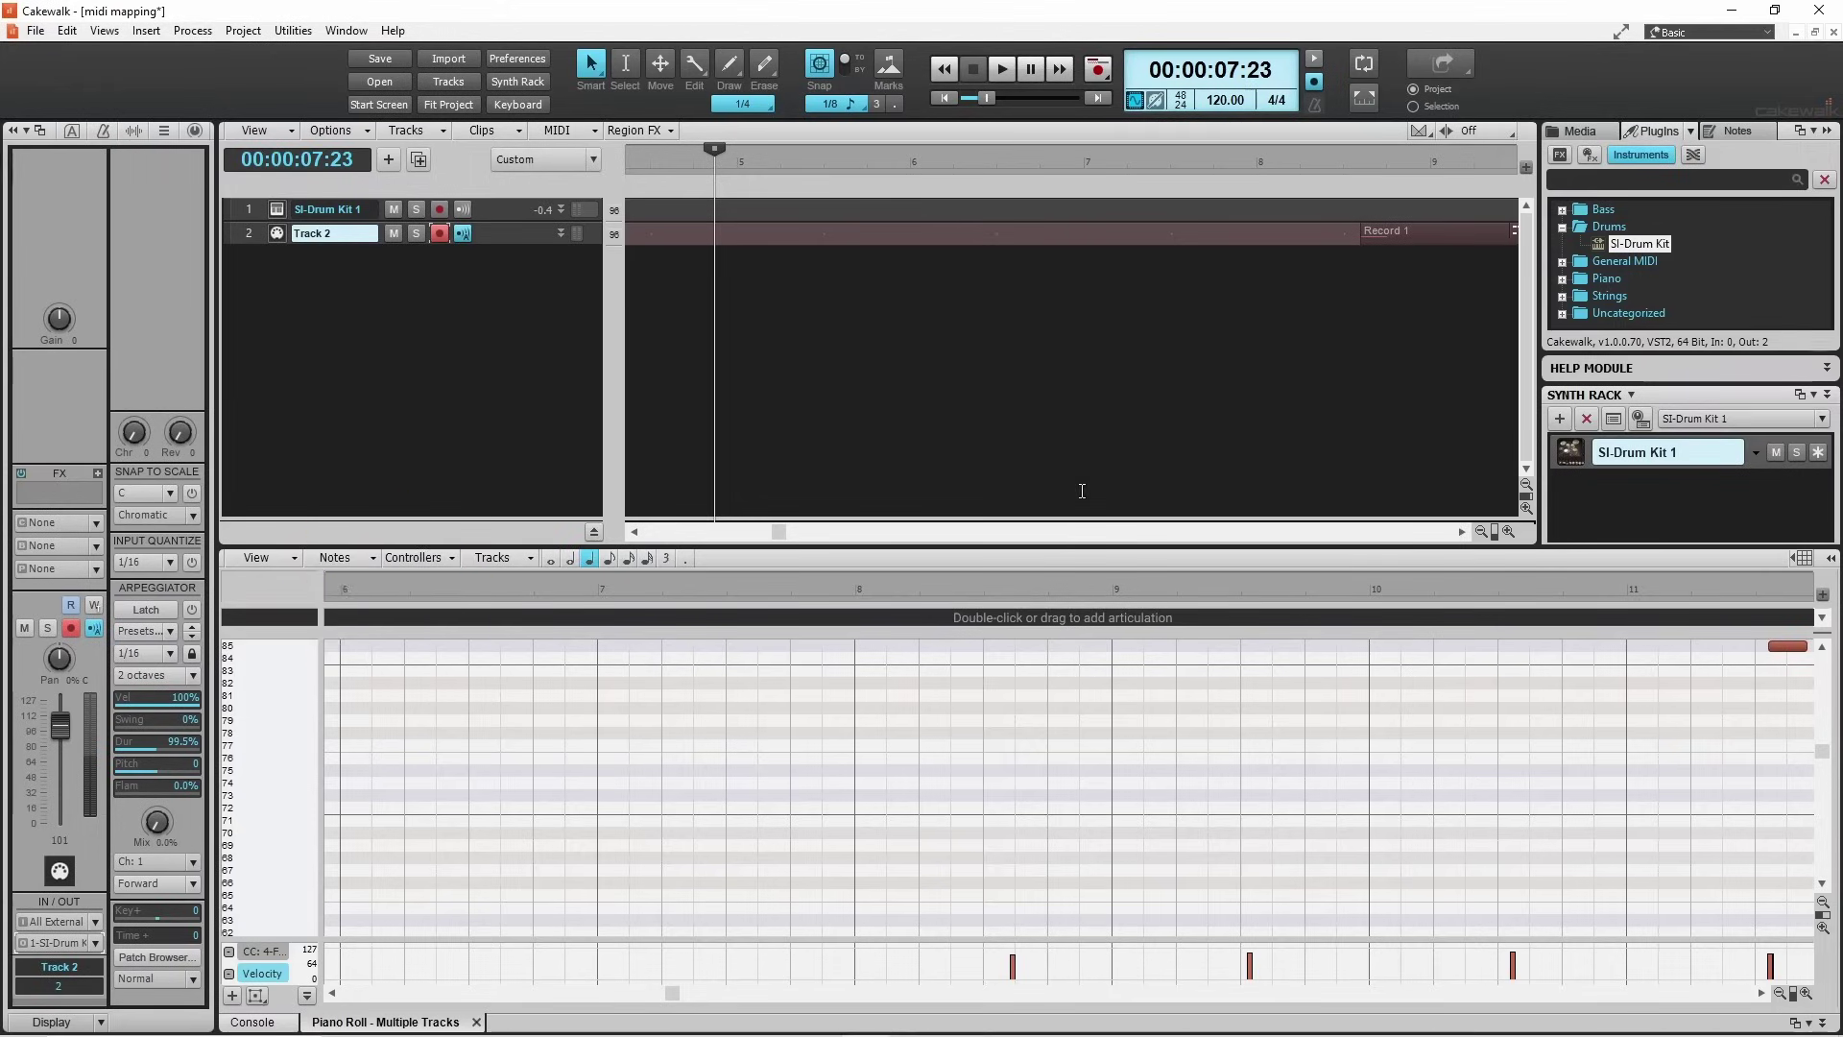
Set the now time to 00:00:16:00 and zoom out until all drum hits (notes 31–49) show.
{"action": "scroll", "coordinate": [741, 158], "scroll_direction": "down", "scroll_amount": 5}
{"action": "left_click", "coordinate": [741, 158]}
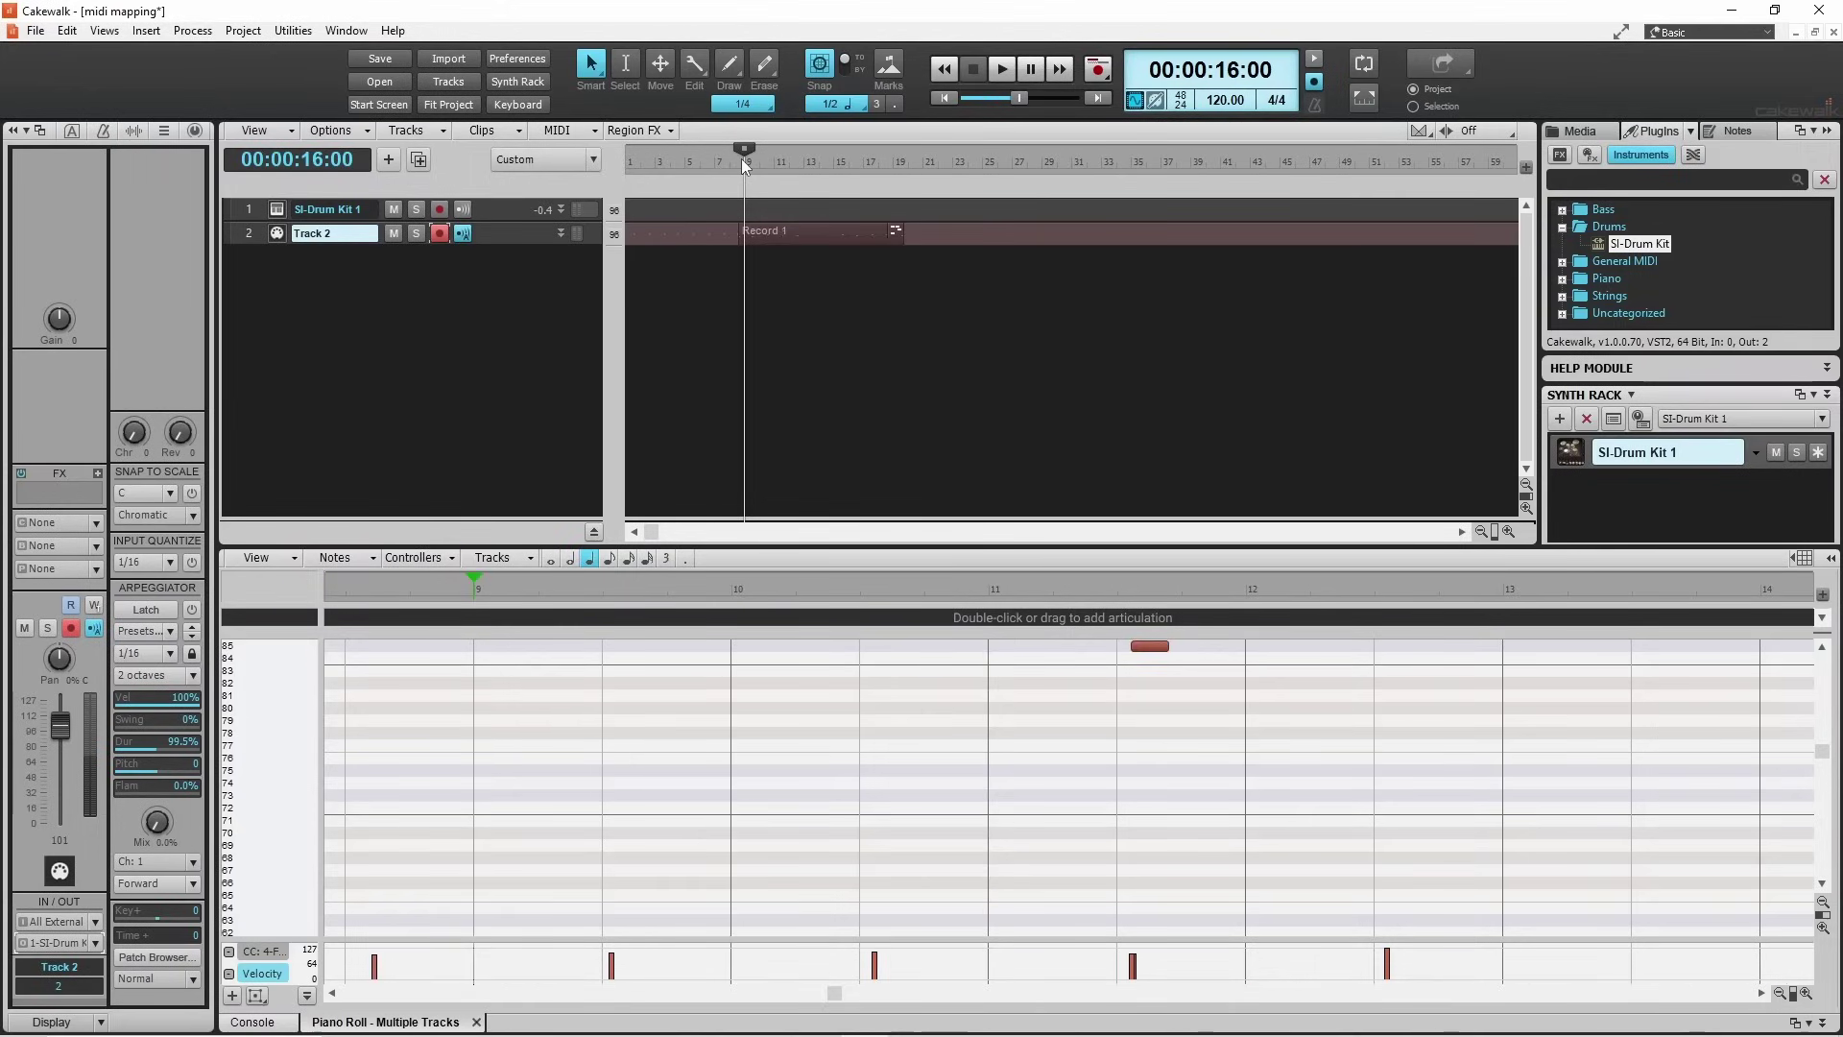
{"action": "left_click", "coordinate": [1823, 903]}
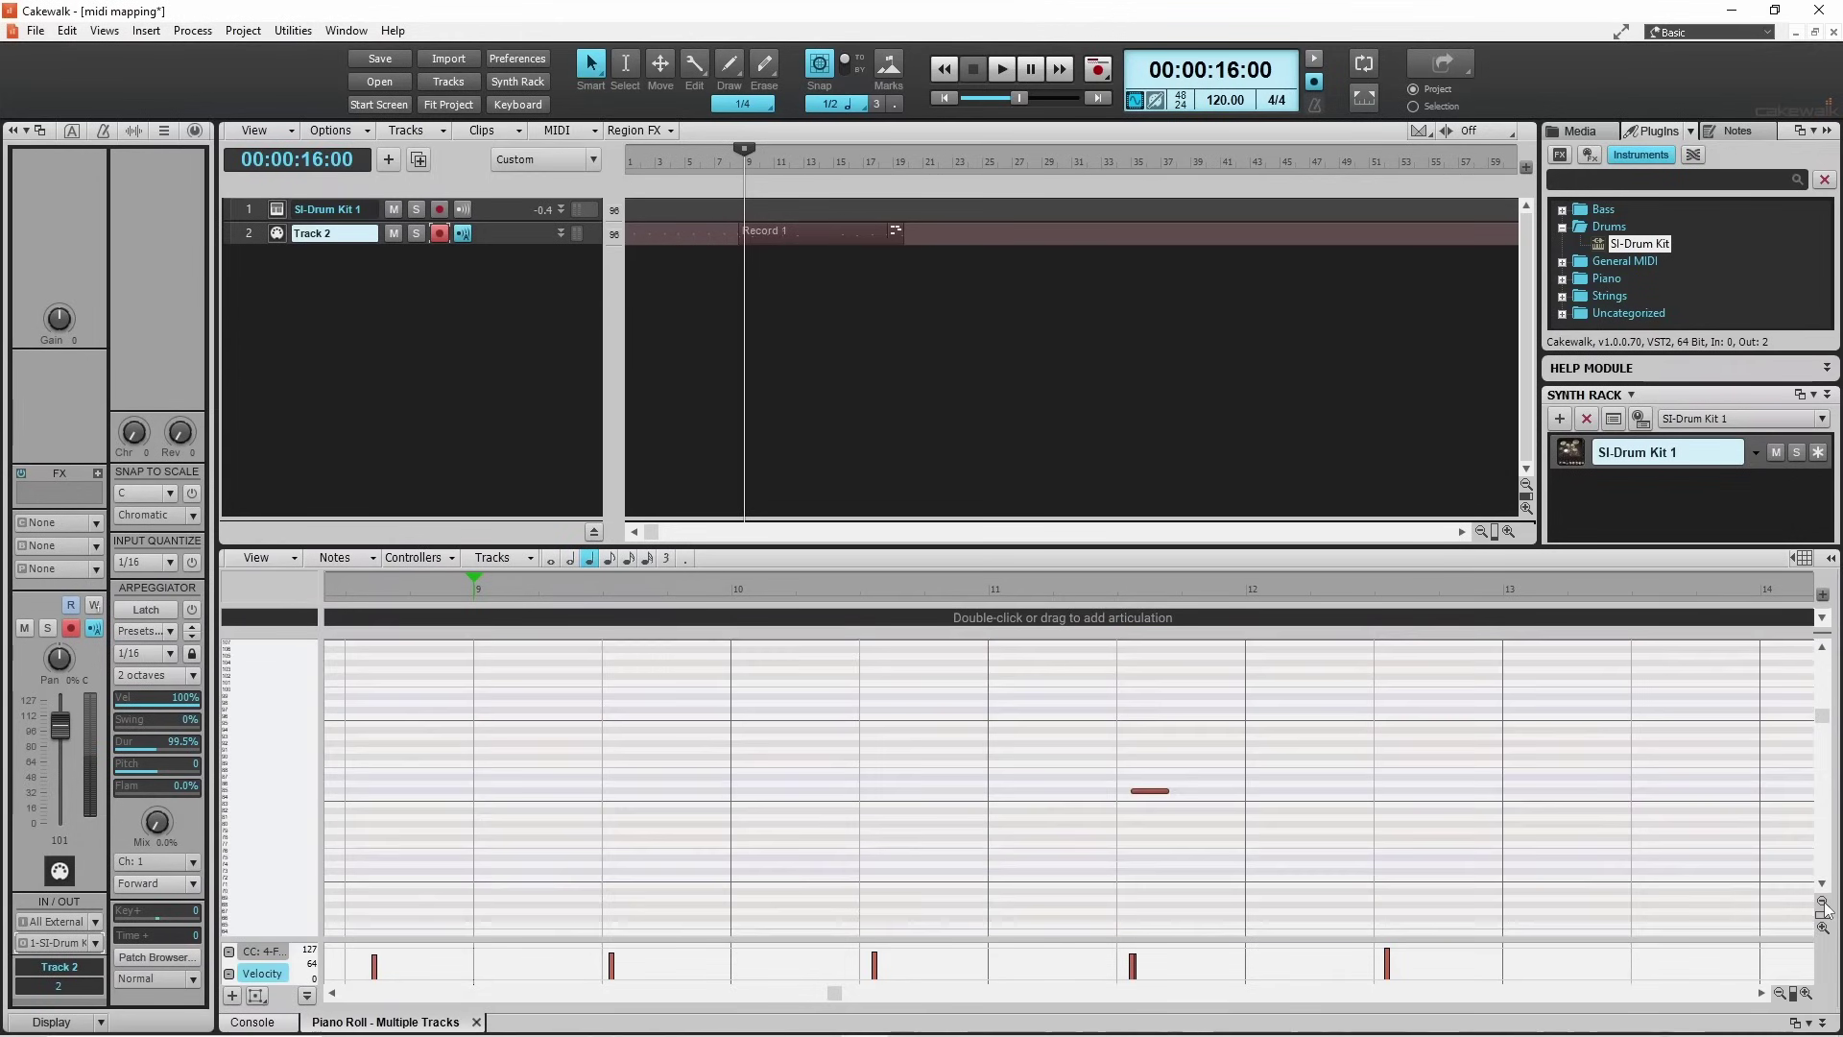
{"action": "left_click", "coordinate": [1780, 994]}
{"action": "left_click", "coordinate": [1780, 993]}
{"action": "left_click", "coordinate": [1823, 927]}
{"action": "left_click", "coordinate": [1822, 883]}
{"action": "left_click", "coordinate": [1822, 883]}
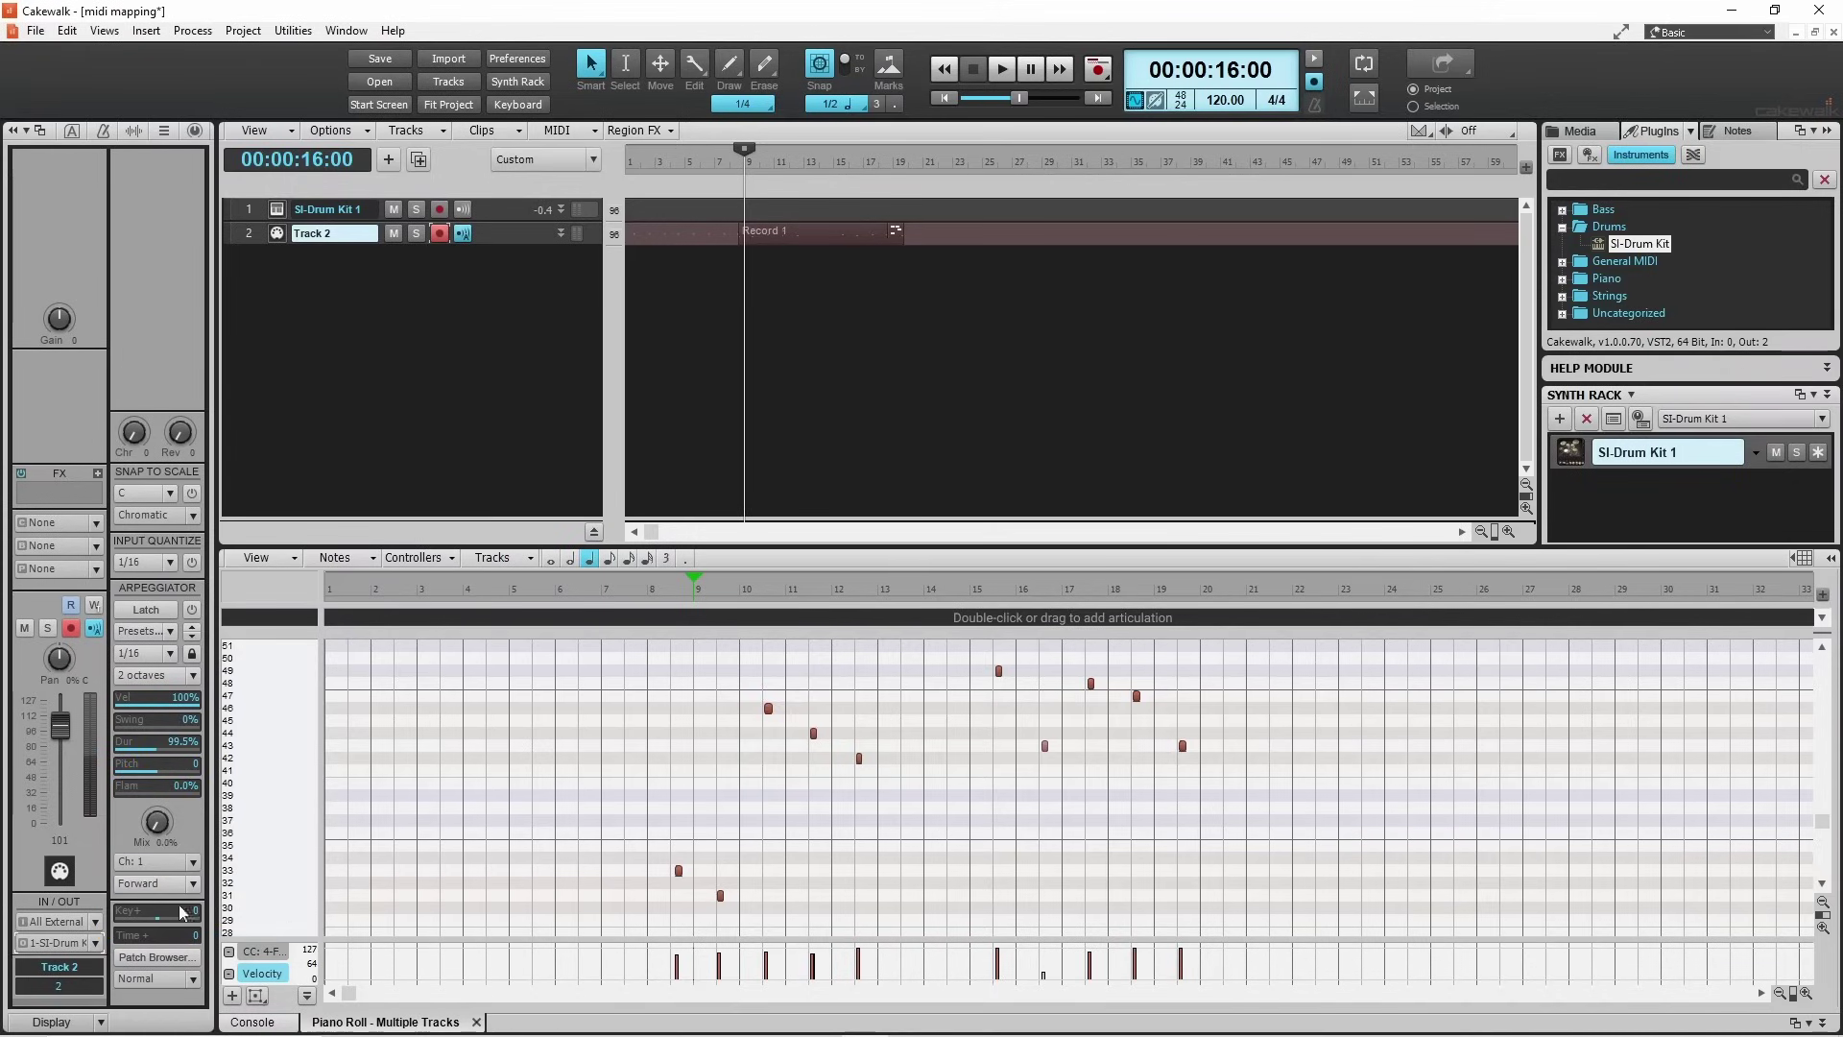
Choose Drum Map Manager... from Track 2's Output dropdown in the Inspector.
{"action": "left_click", "coordinate": [97, 944]}
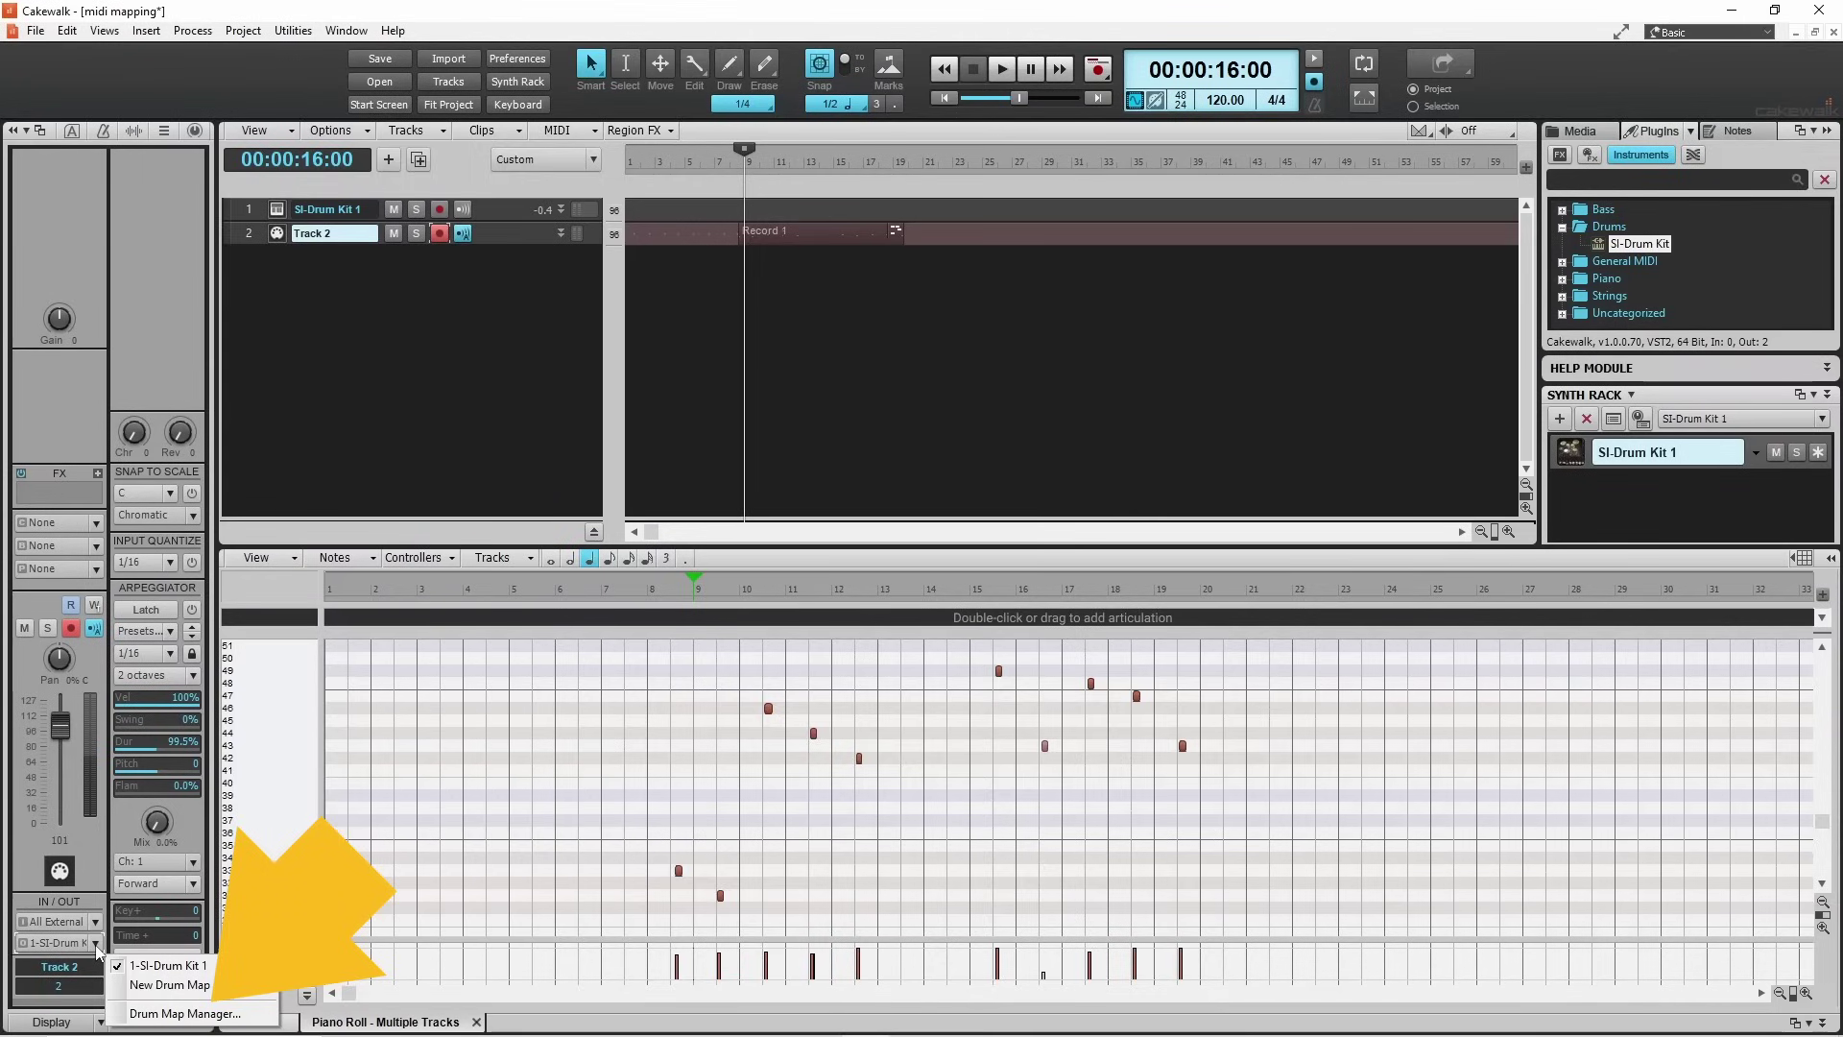
{"action": "left_click", "coordinate": [161, 1014]}
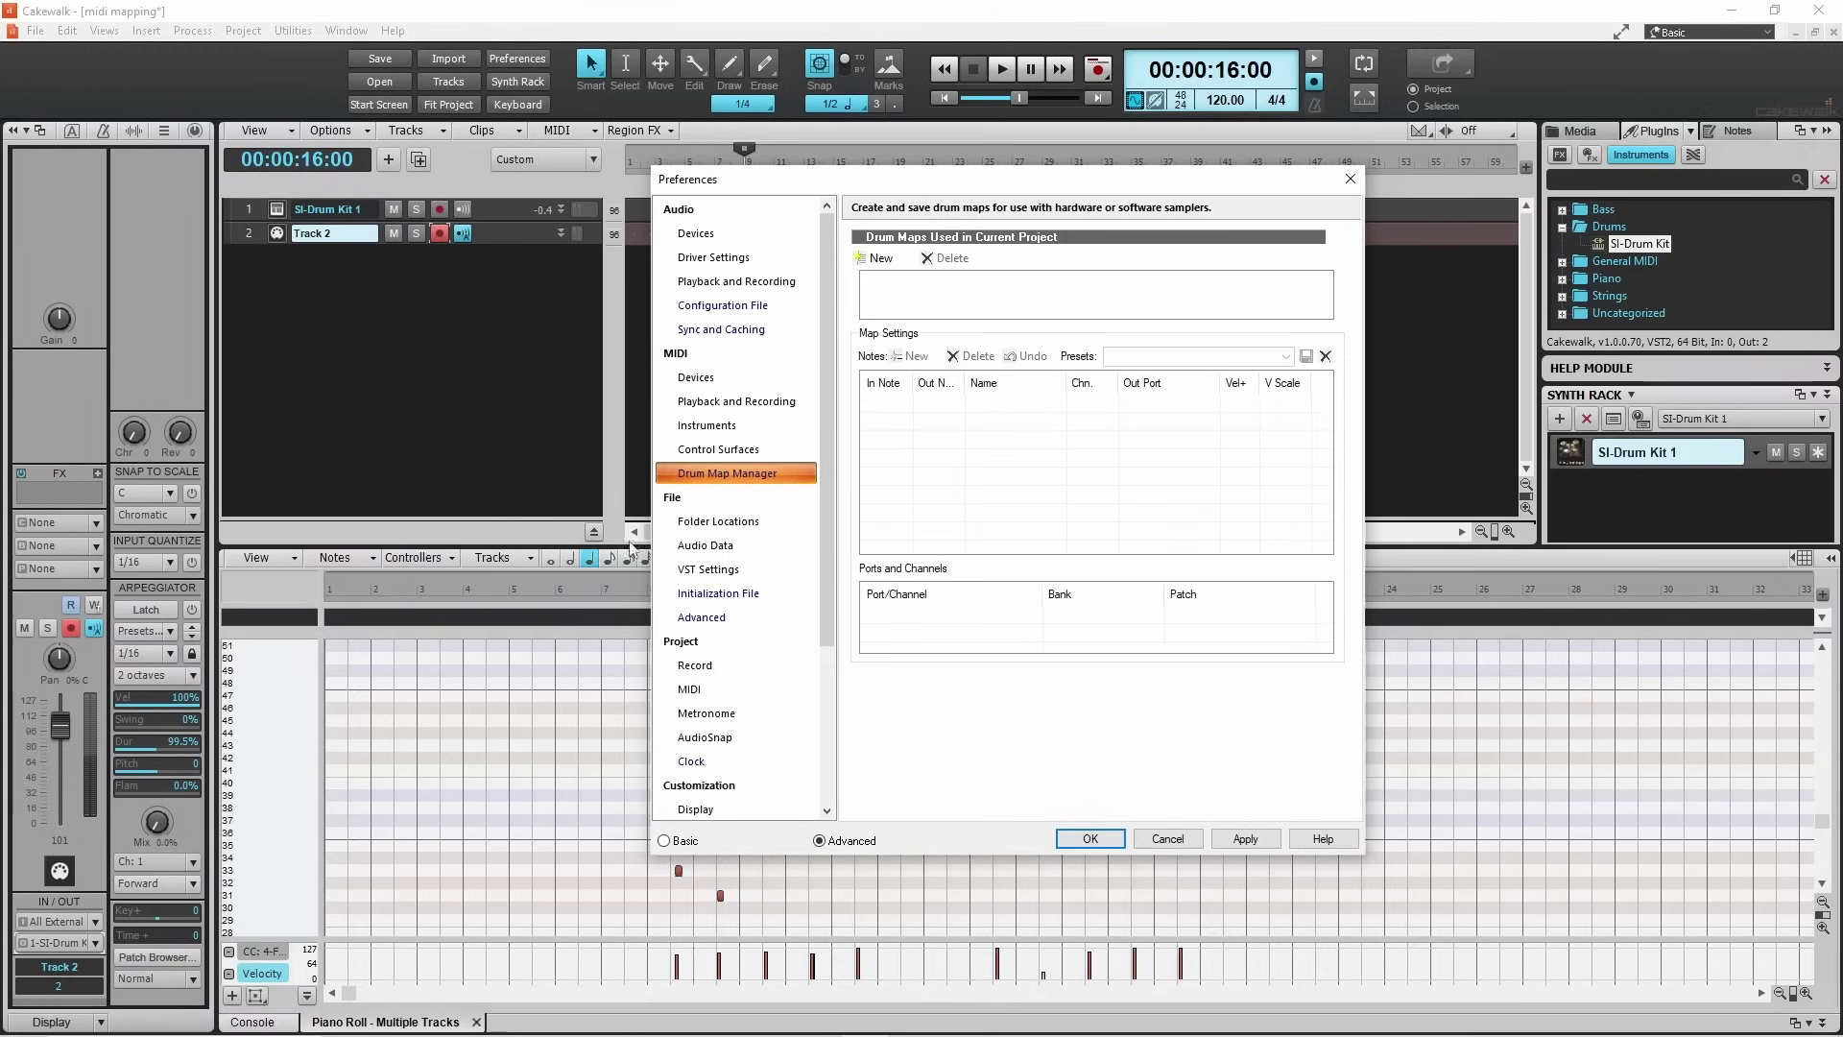
Create a new drum map, DM1, with one default note row routed to SI-Drum Kit 1.
{"action": "left_click", "coordinate": [878, 260]}
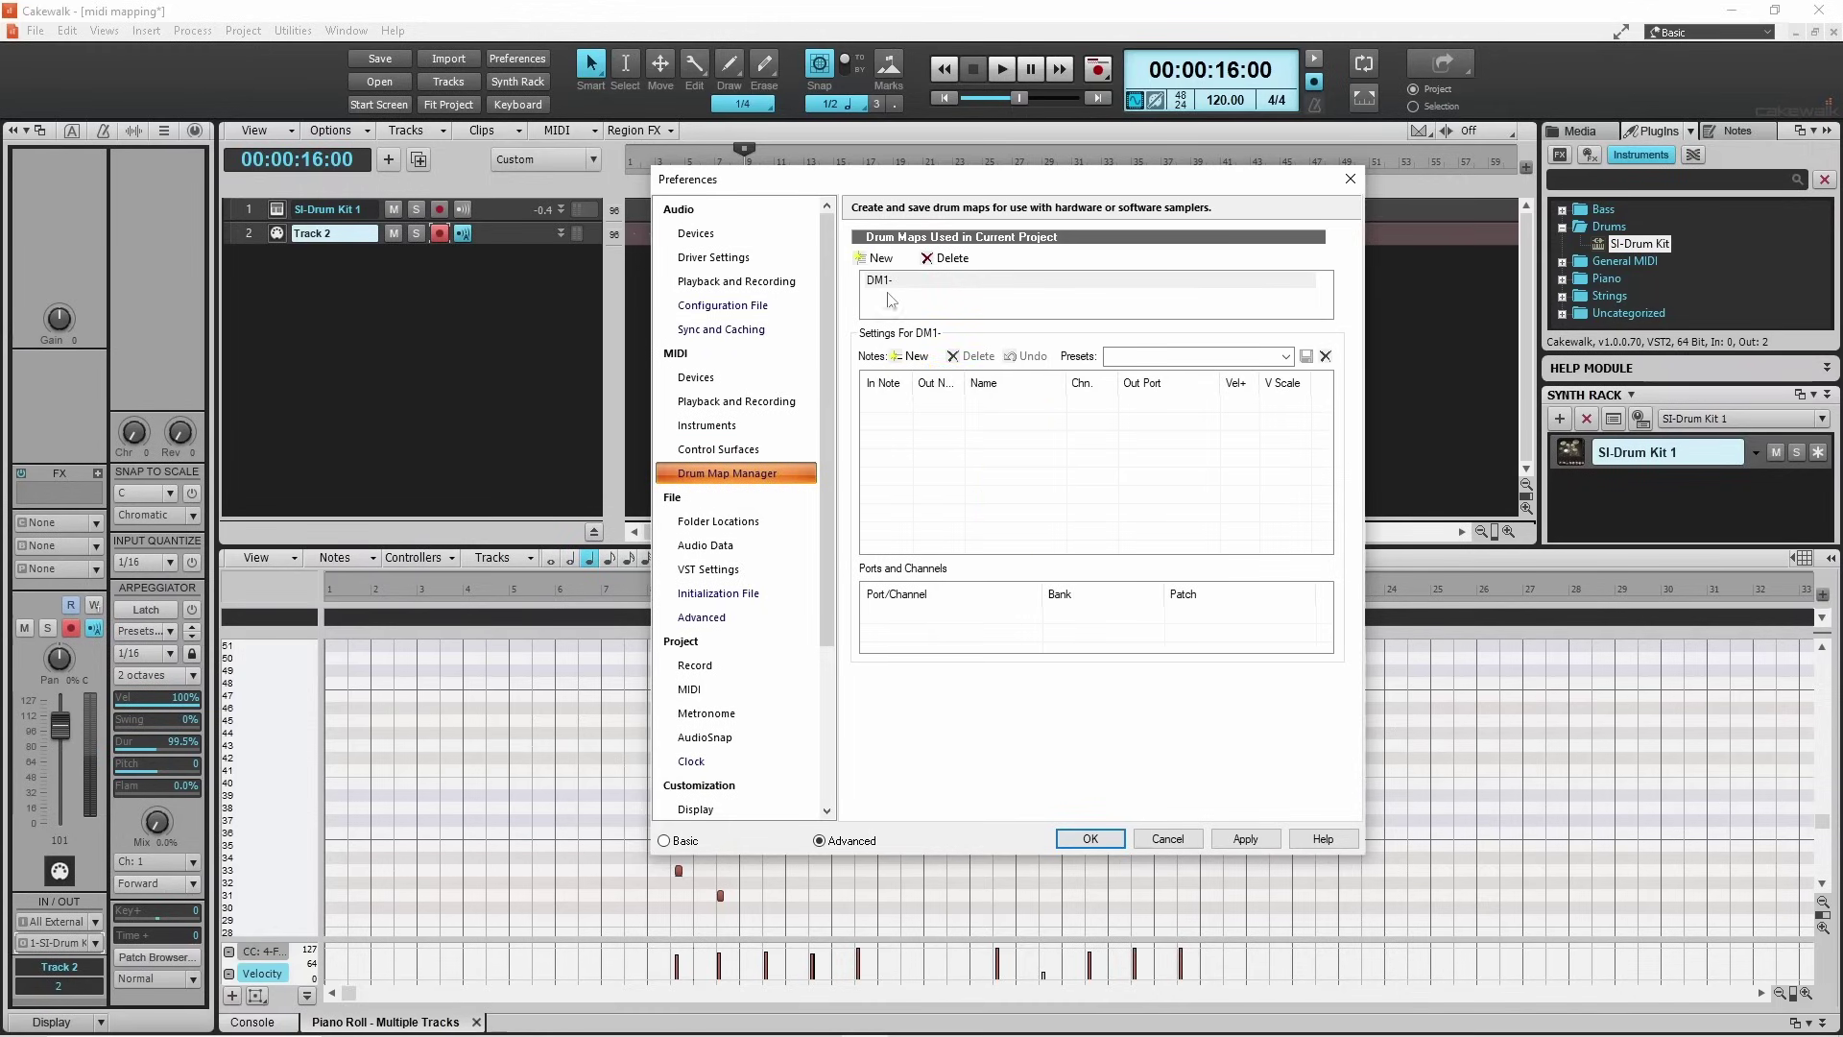
{"action": "left_click", "coordinate": [917, 357]}
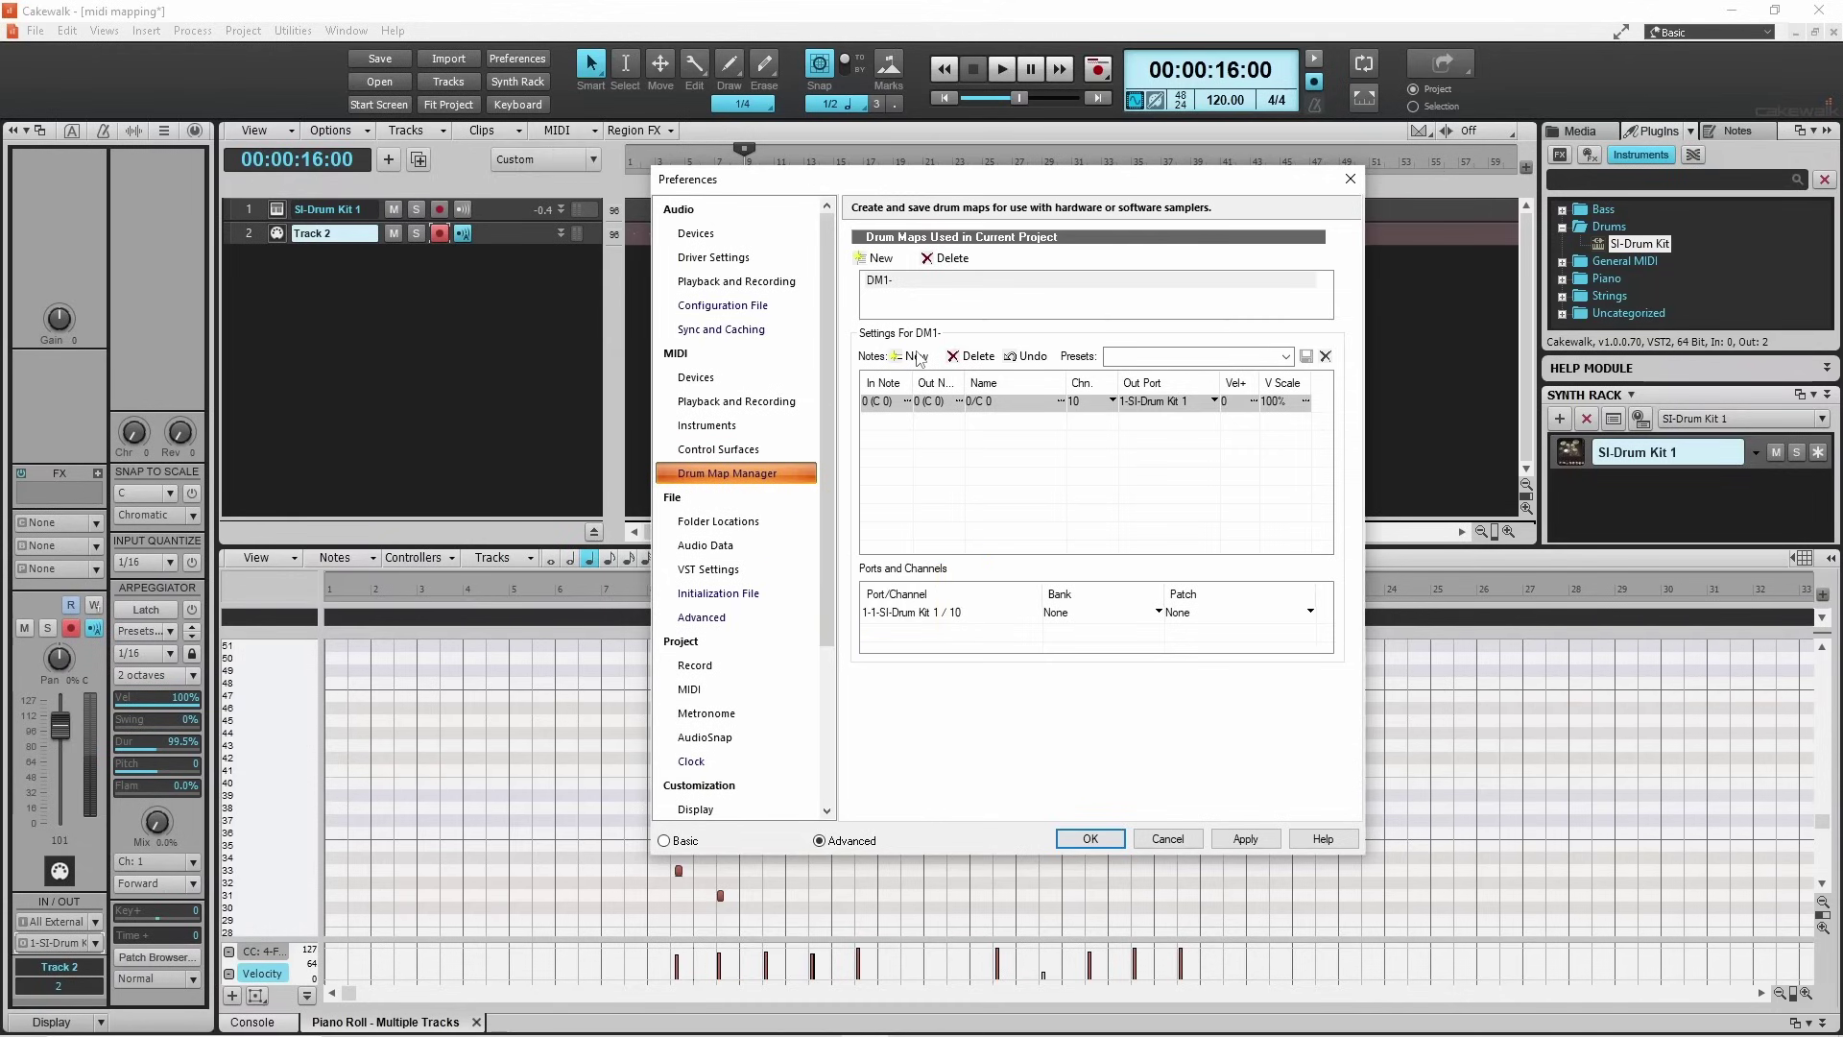
Map the first row's In Note 33 (A 2) to Out Note 36 (C 3) and name it kick.
{"action": "double_click", "coordinate": [883, 403]}
{"action": "key", "text": "Return"}
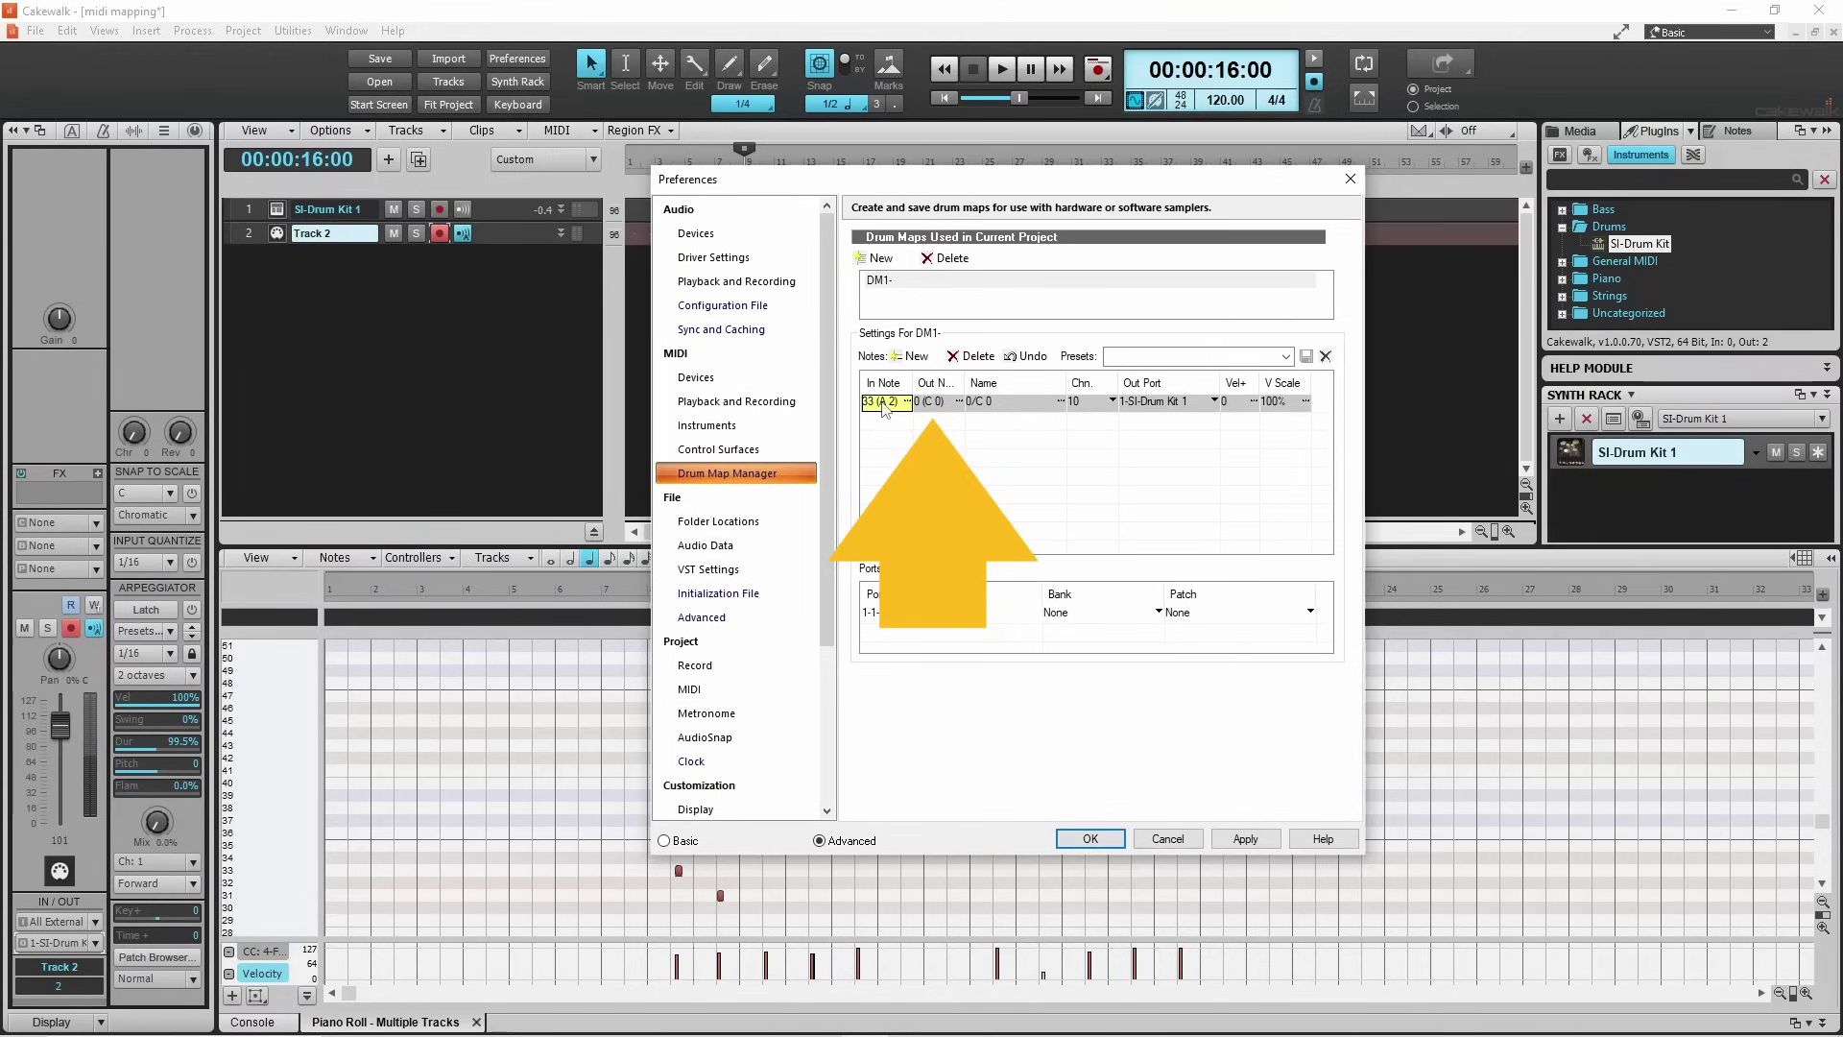
{"action": "double_click", "coordinate": [930, 405]}
{"action": "type", "text": "36"}
{"action": "key", "text": "Return"}
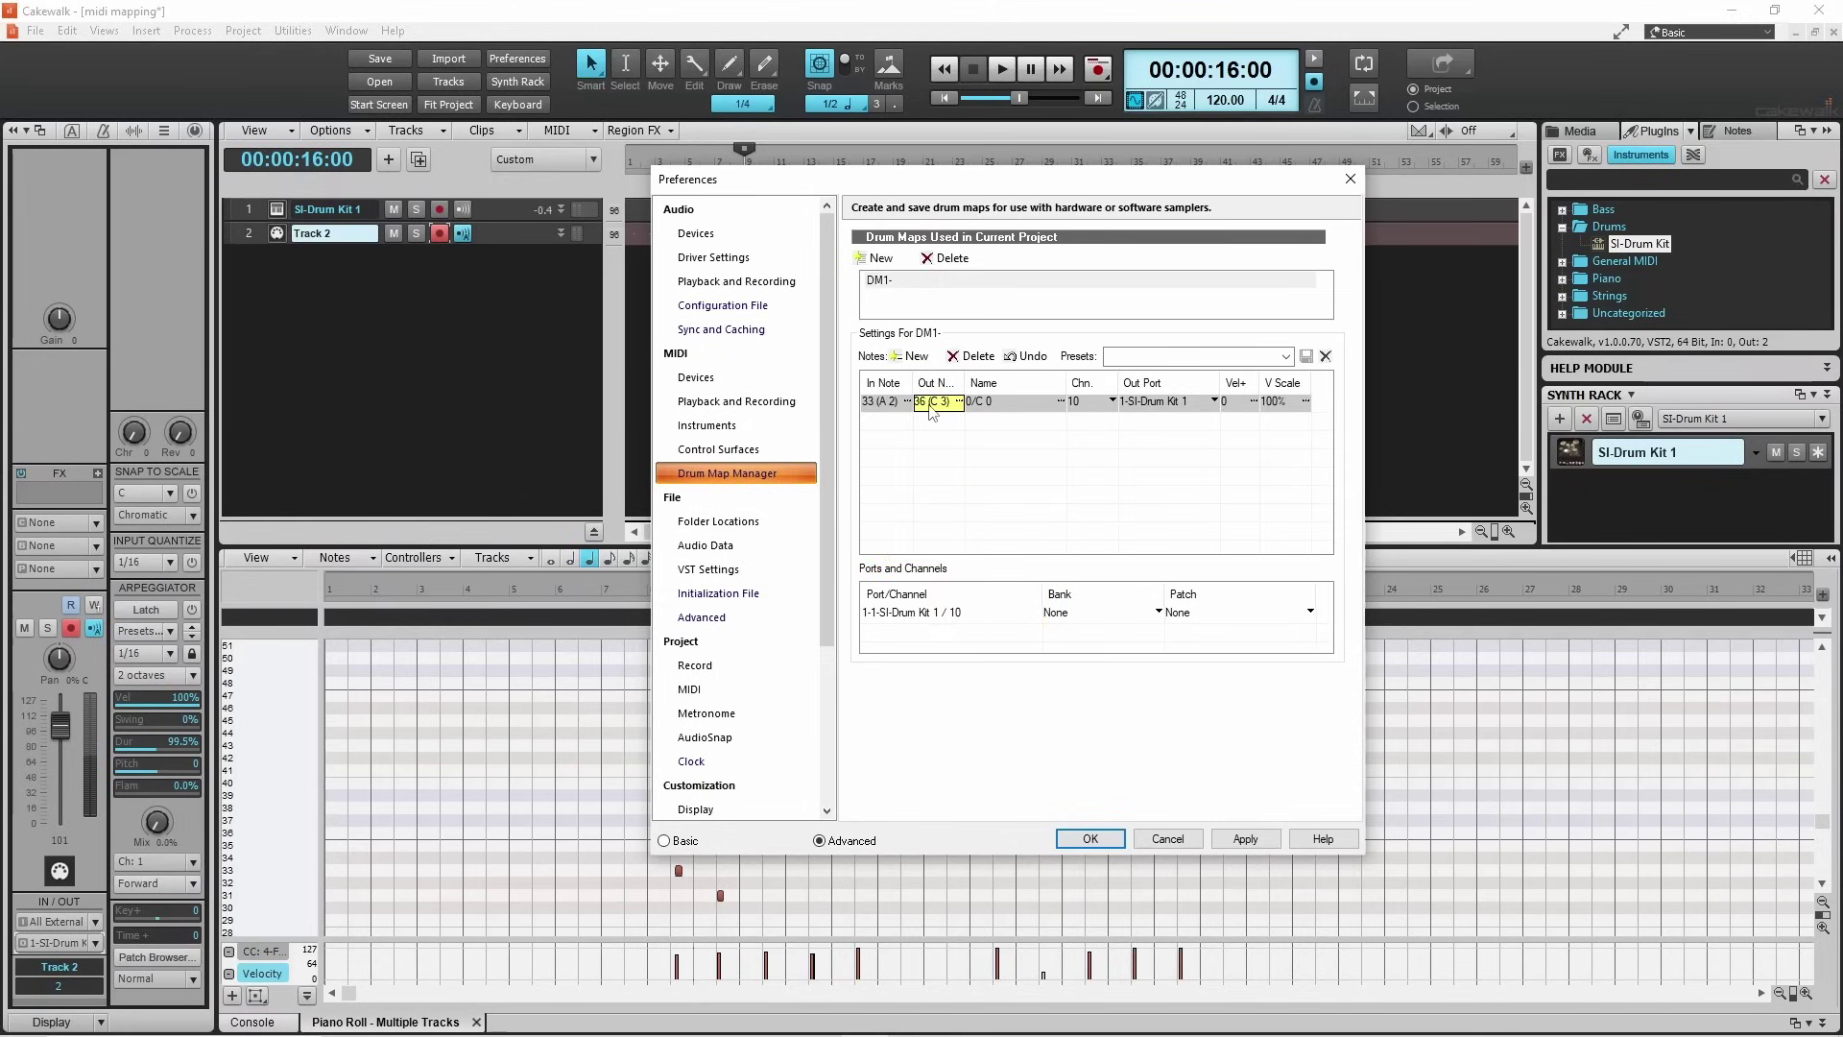
{"action": "double_click", "coordinate": [985, 407]}
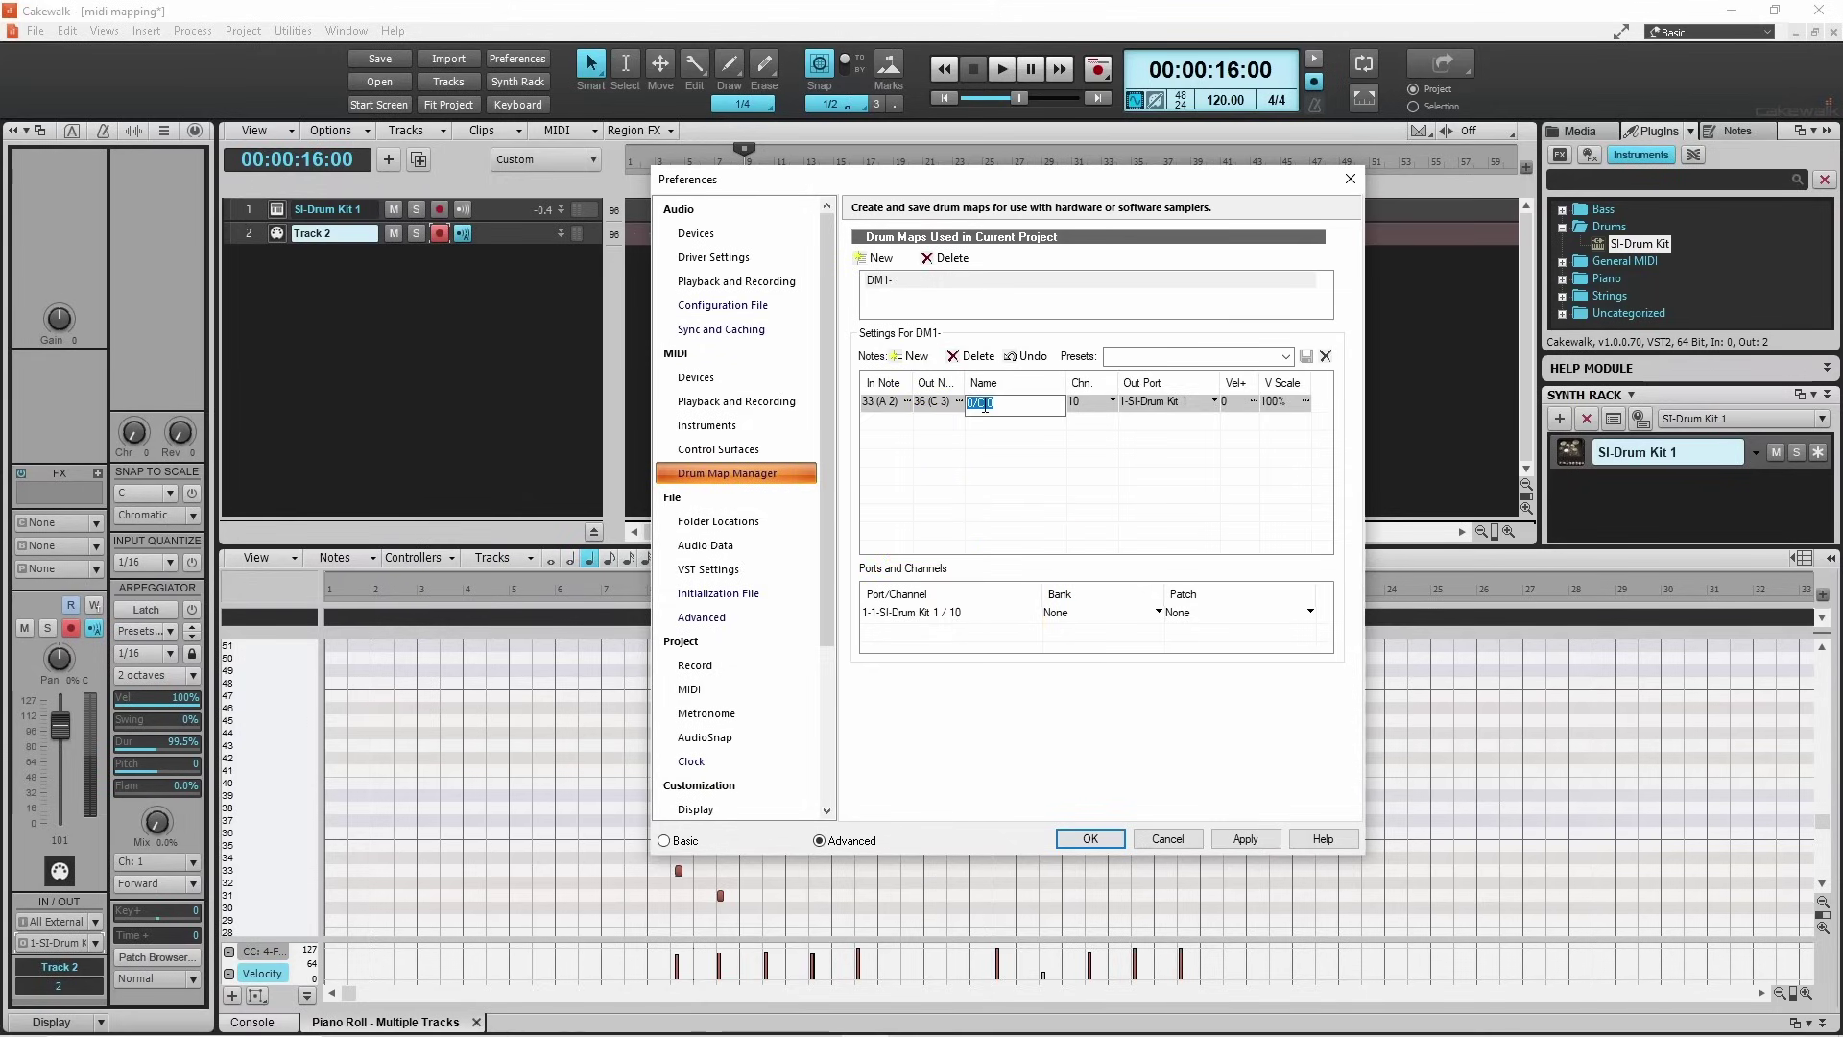
{"action": "type", "text": "kick"}
{"action": "key", "text": "Return"}
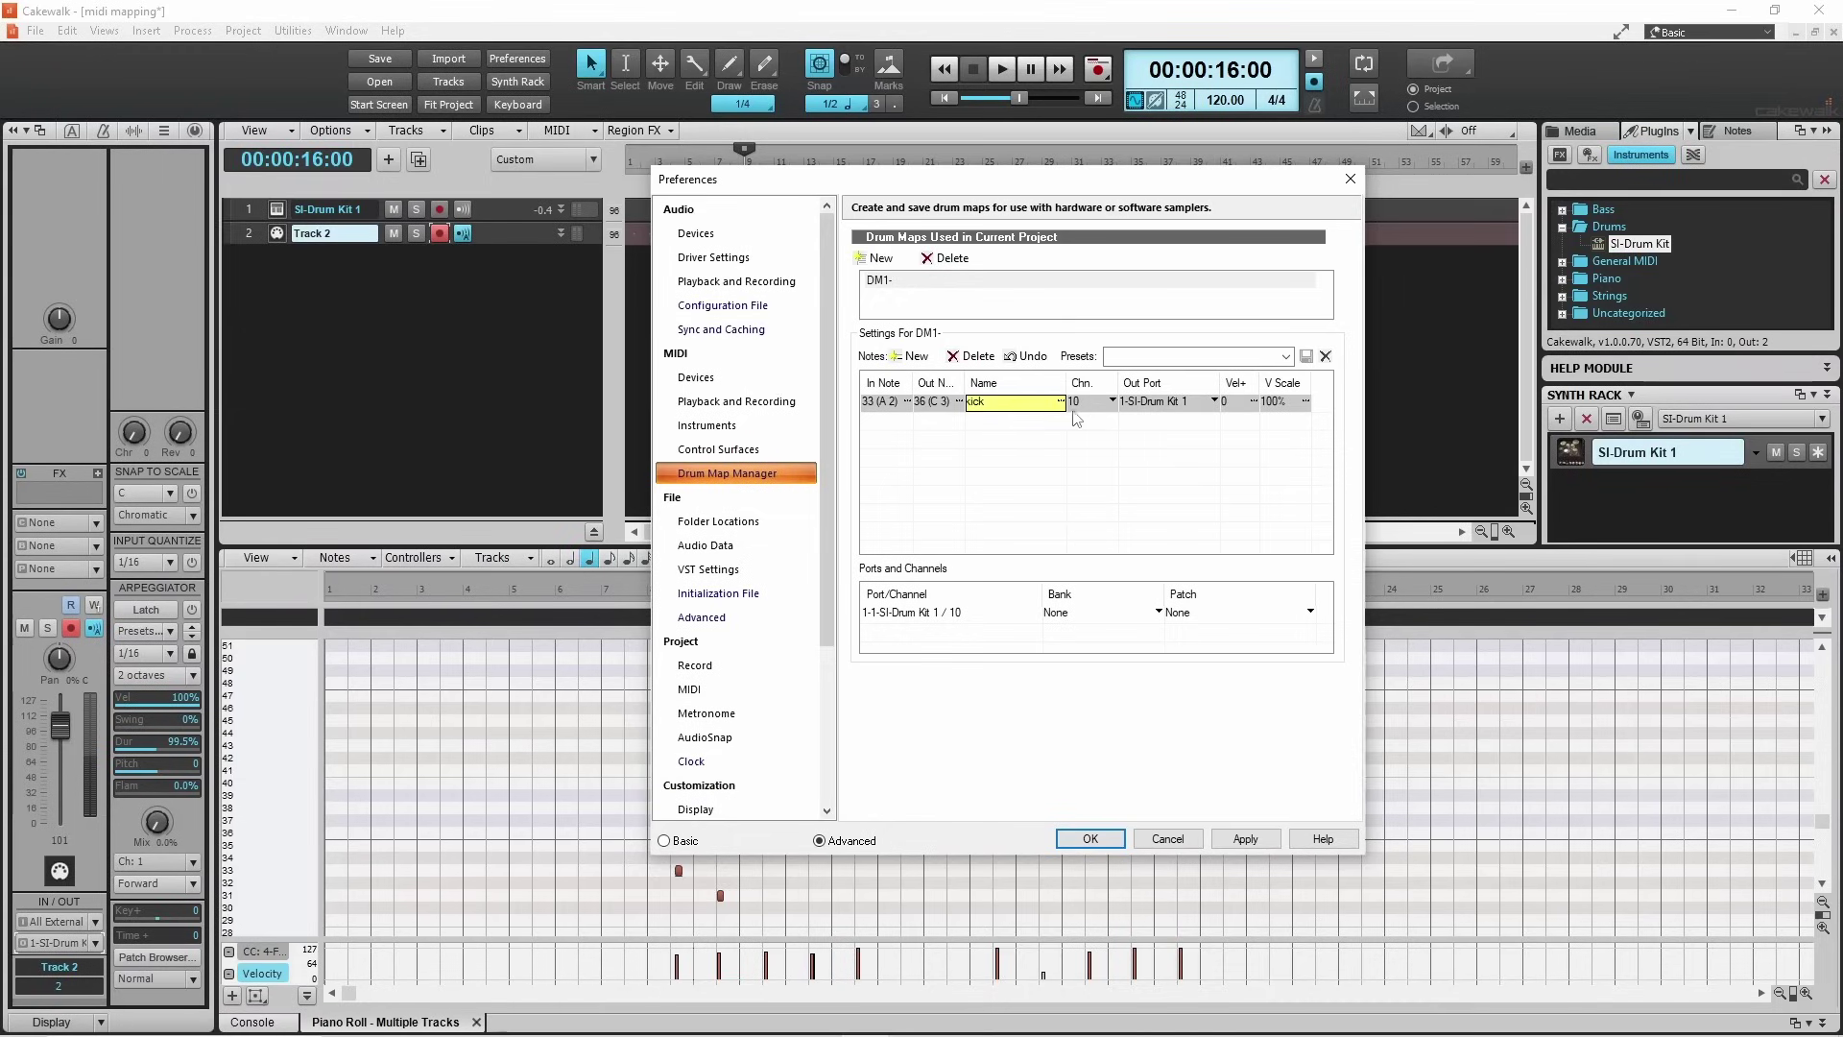
Set the kick row to channel 1 with output port SI-Drum Kit 1.
{"action": "left_click", "coordinate": [1101, 405]}
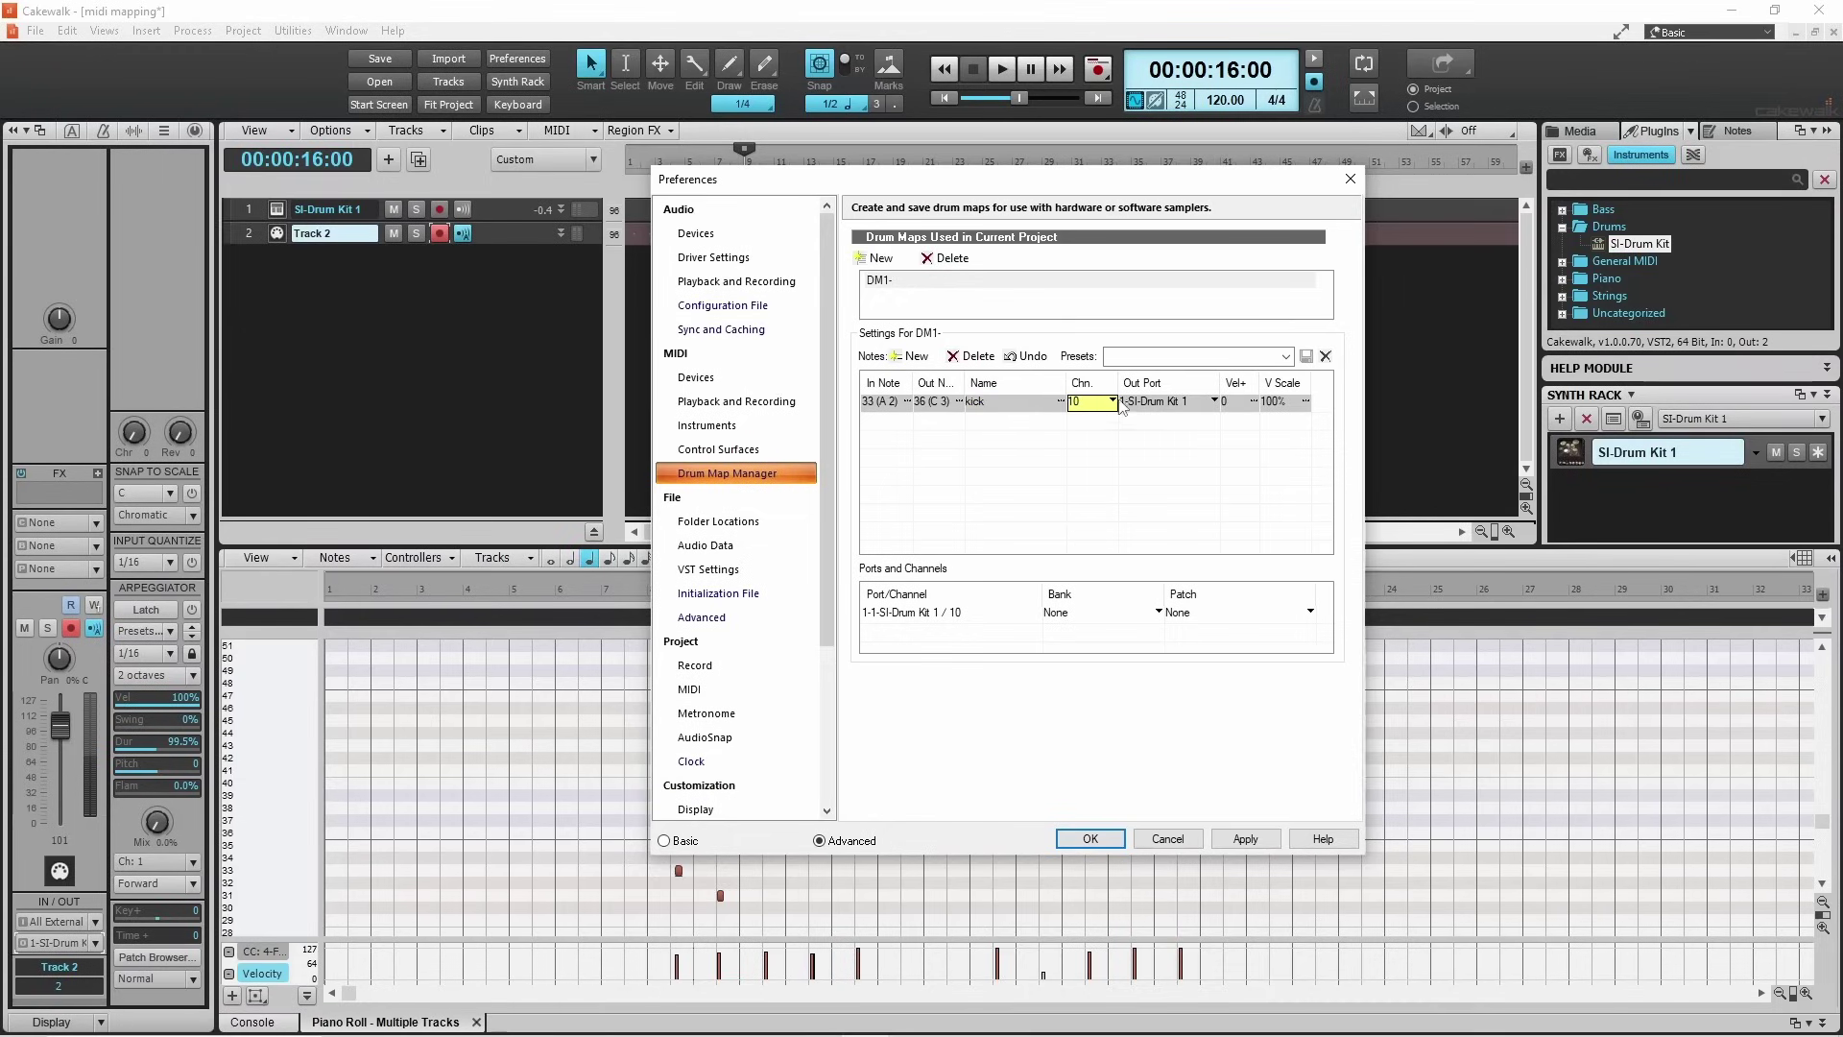
{"action": "left_click", "coordinate": [1113, 402]}
{"action": "left_click", "coordinate": [1106, 422]}
{"action": "left_click", "coordinate": [1215, 402]}
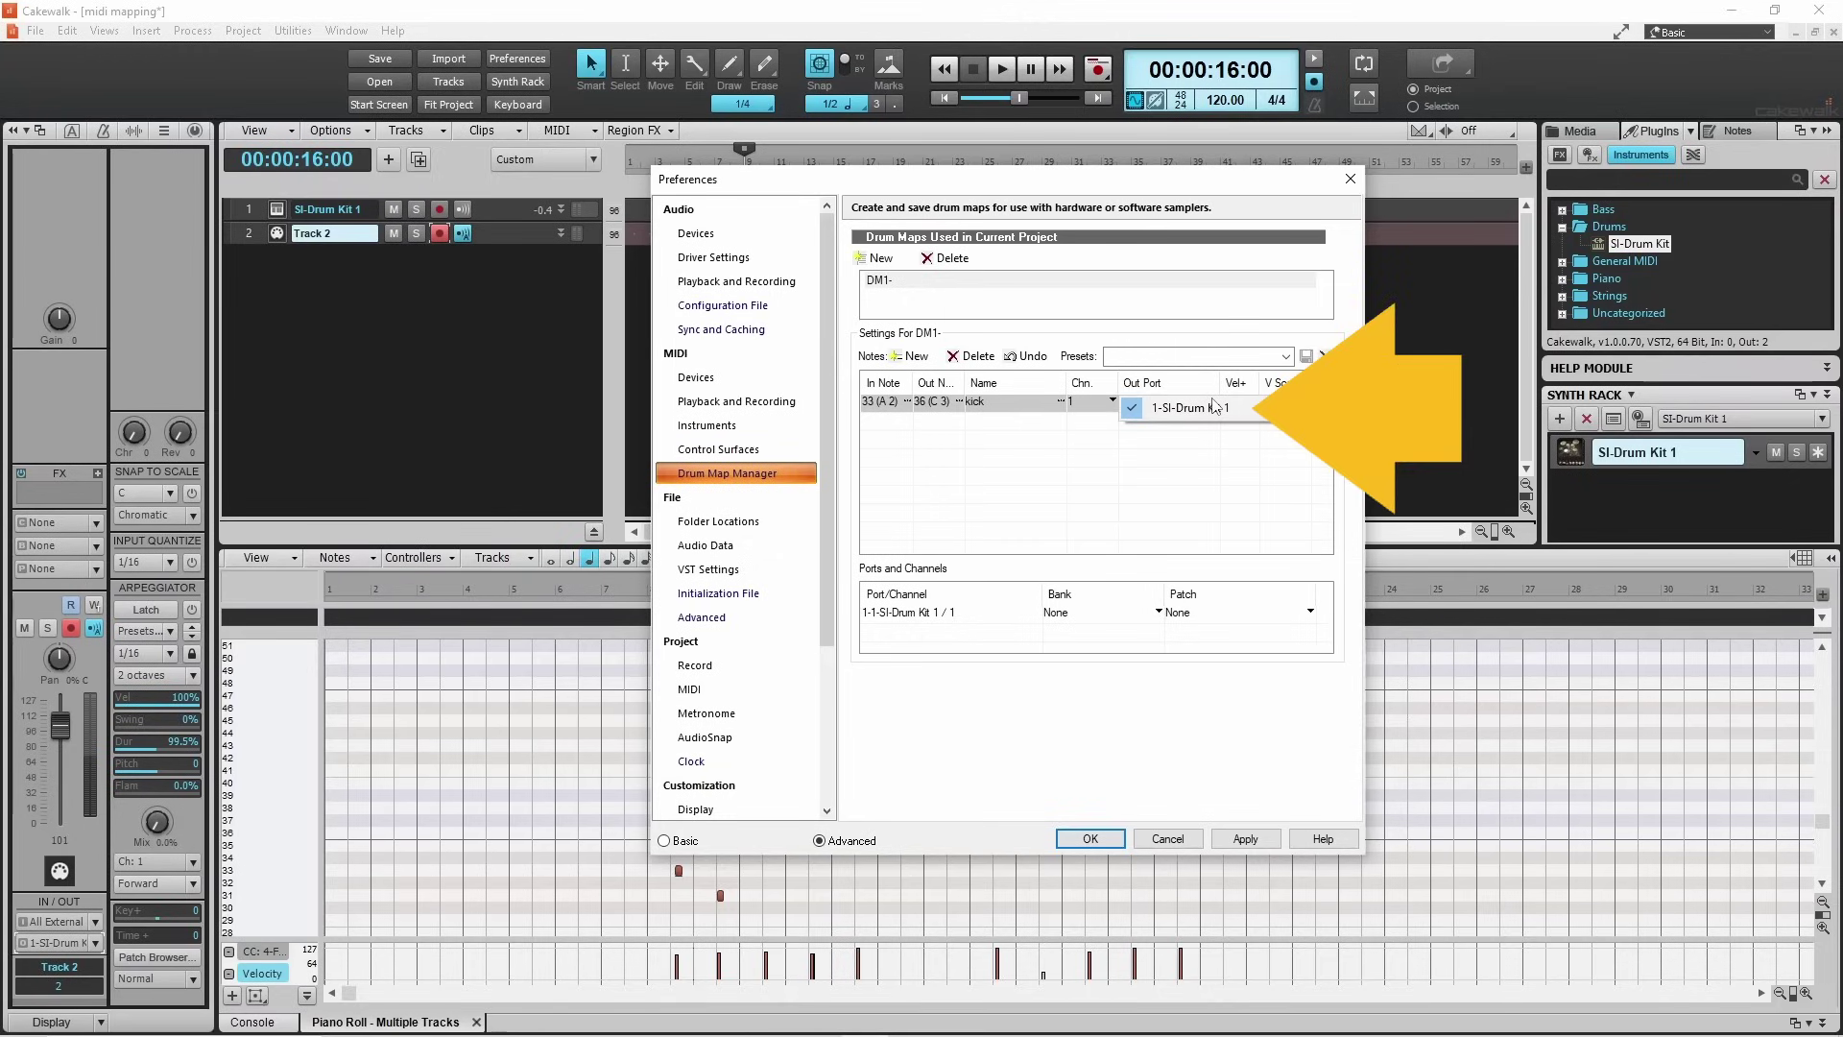
{"action": "left_click", "coordinate": [1212, 408]}
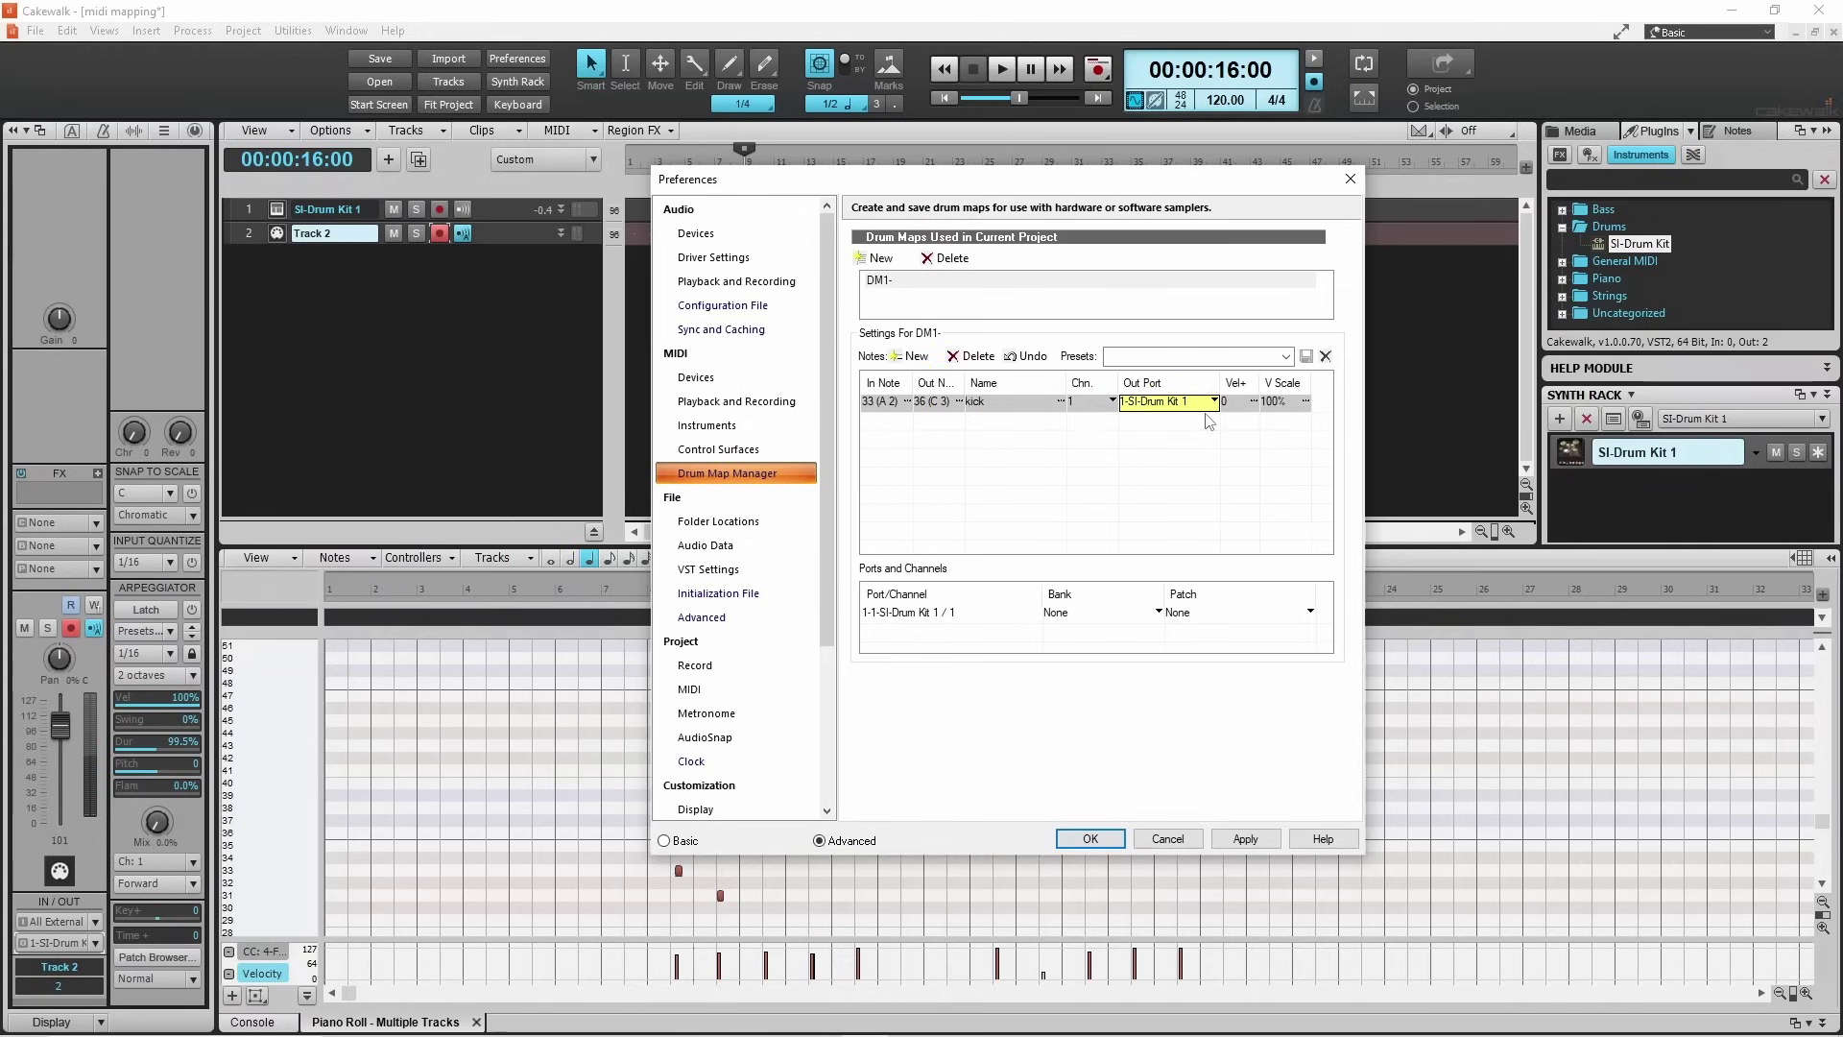
Add a snare row mapping note 38 (D 3) to 38.
{"action": "left_click", "coordinate": [919, 357]}
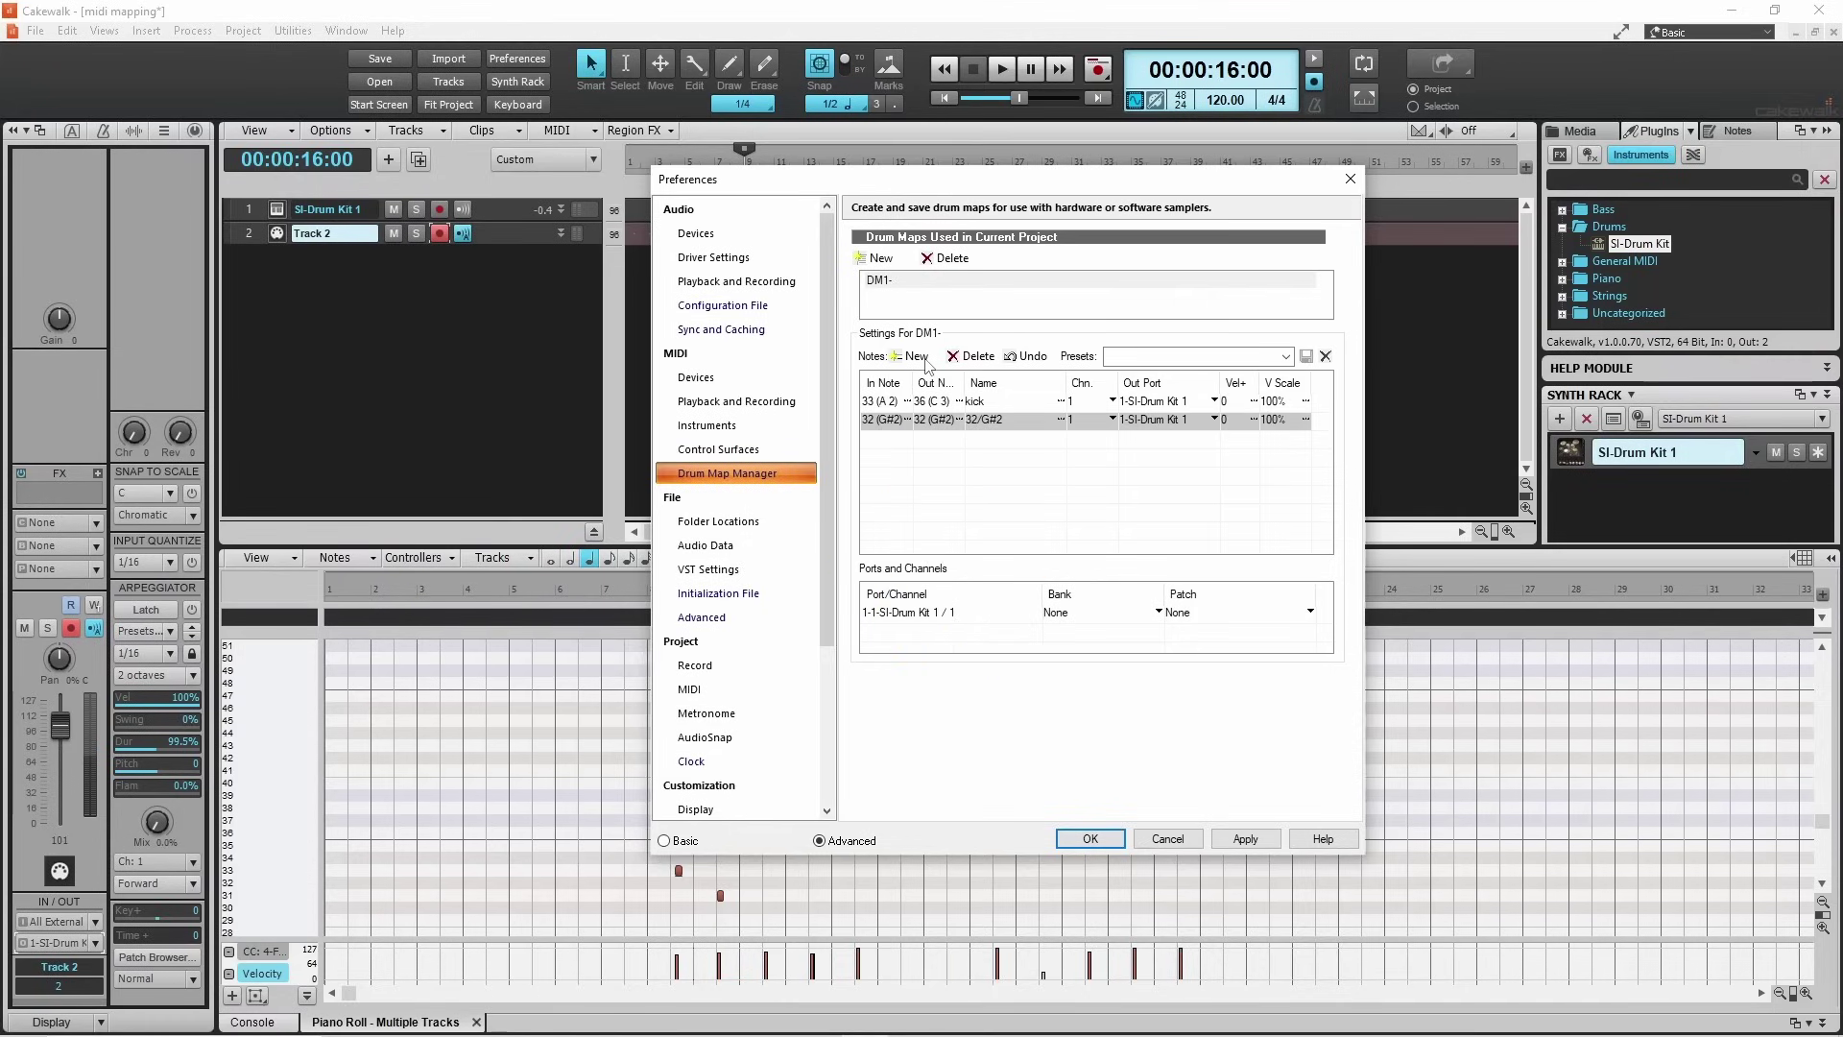
{"action": "double_click", "coordinate": [881, 420]}
{"action": "type", "text": "38"}
{"action": "key", "text": "Return"}
{"action": "scroll", "coordinate": [876, 422], "scroll_direction": "down", "scroll_amount": 7}
{"action": "double_click", "coordinate": [931, 422]}
{"action": "type", "text": "38"}
{"action": "key", "text": "Tab"}
{"action": "type", "text": "snare"}
{"action": "key", "text": "Return"}
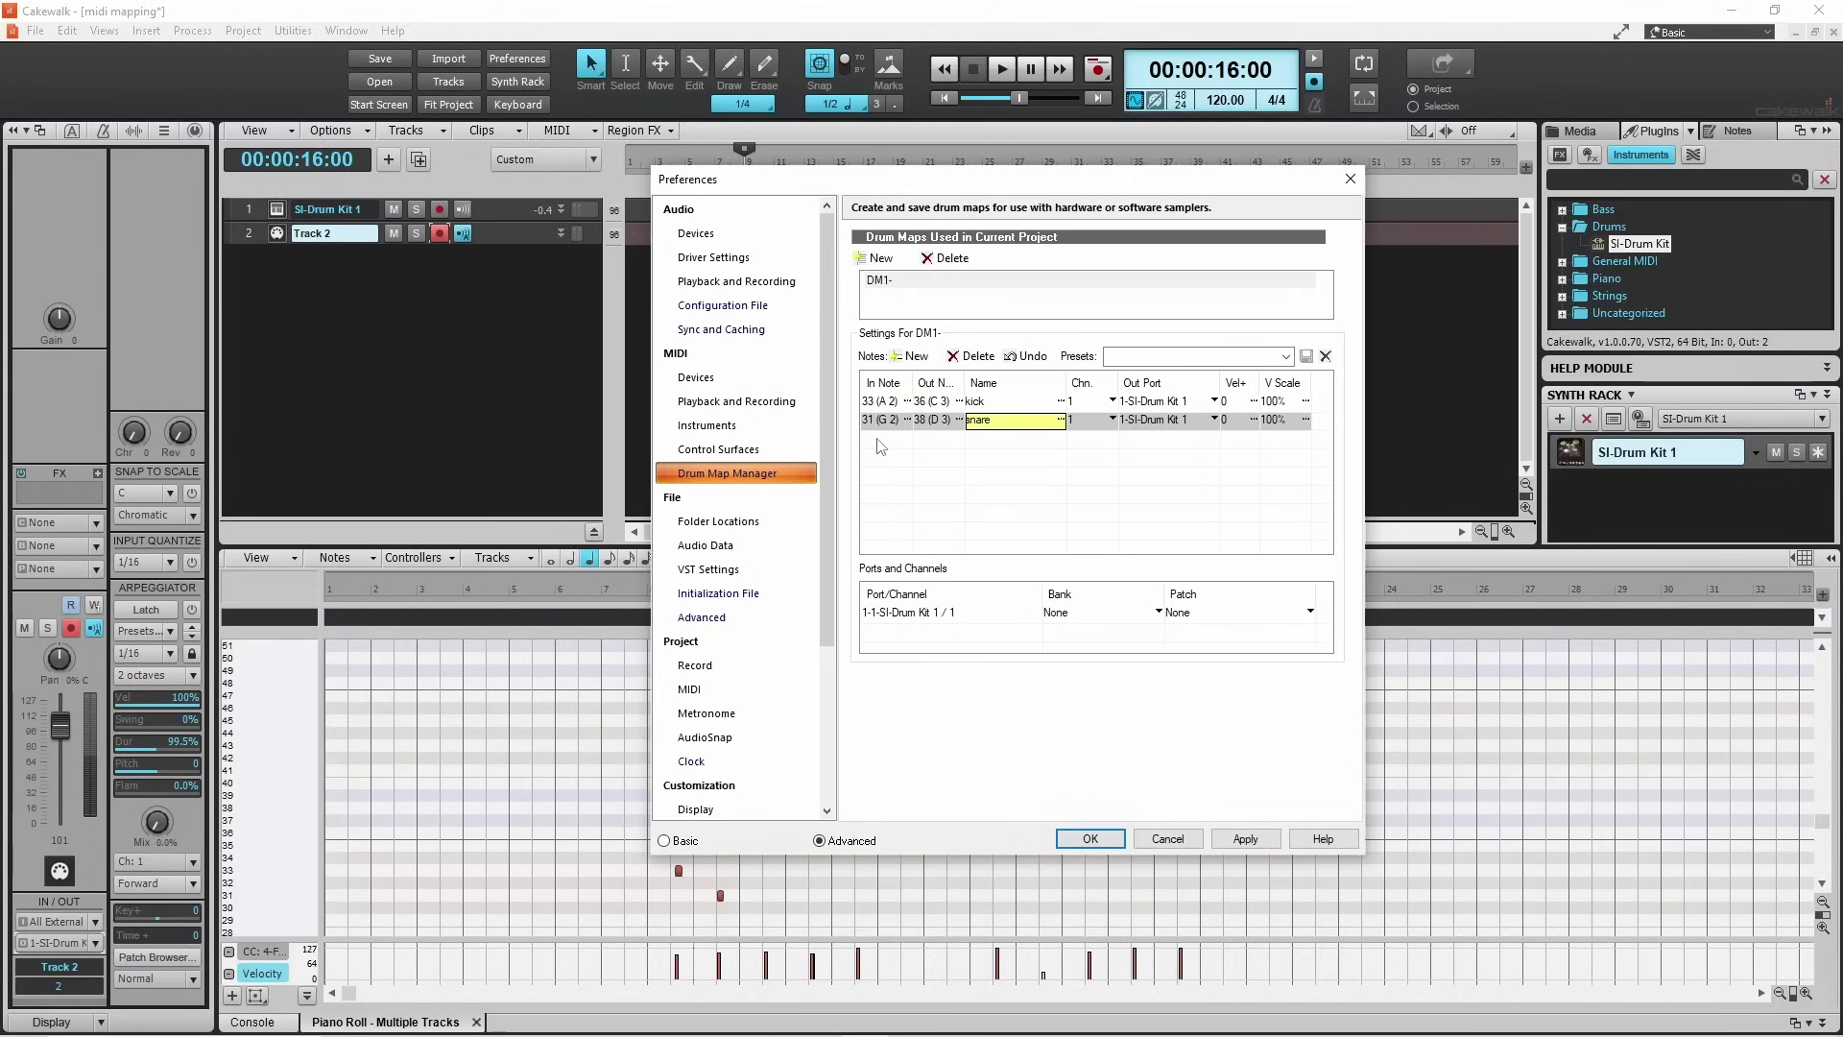
Add open hihat (46, Bb3) and foot pedal (44, G#3) rows.
{"action": "left_click", "coordinate": [911, 356]}
{"action": "double_click", "coordinate": [881, 437]}
{"action": "type", "text": "46"}
{"action": "key", "text": "Tab"}
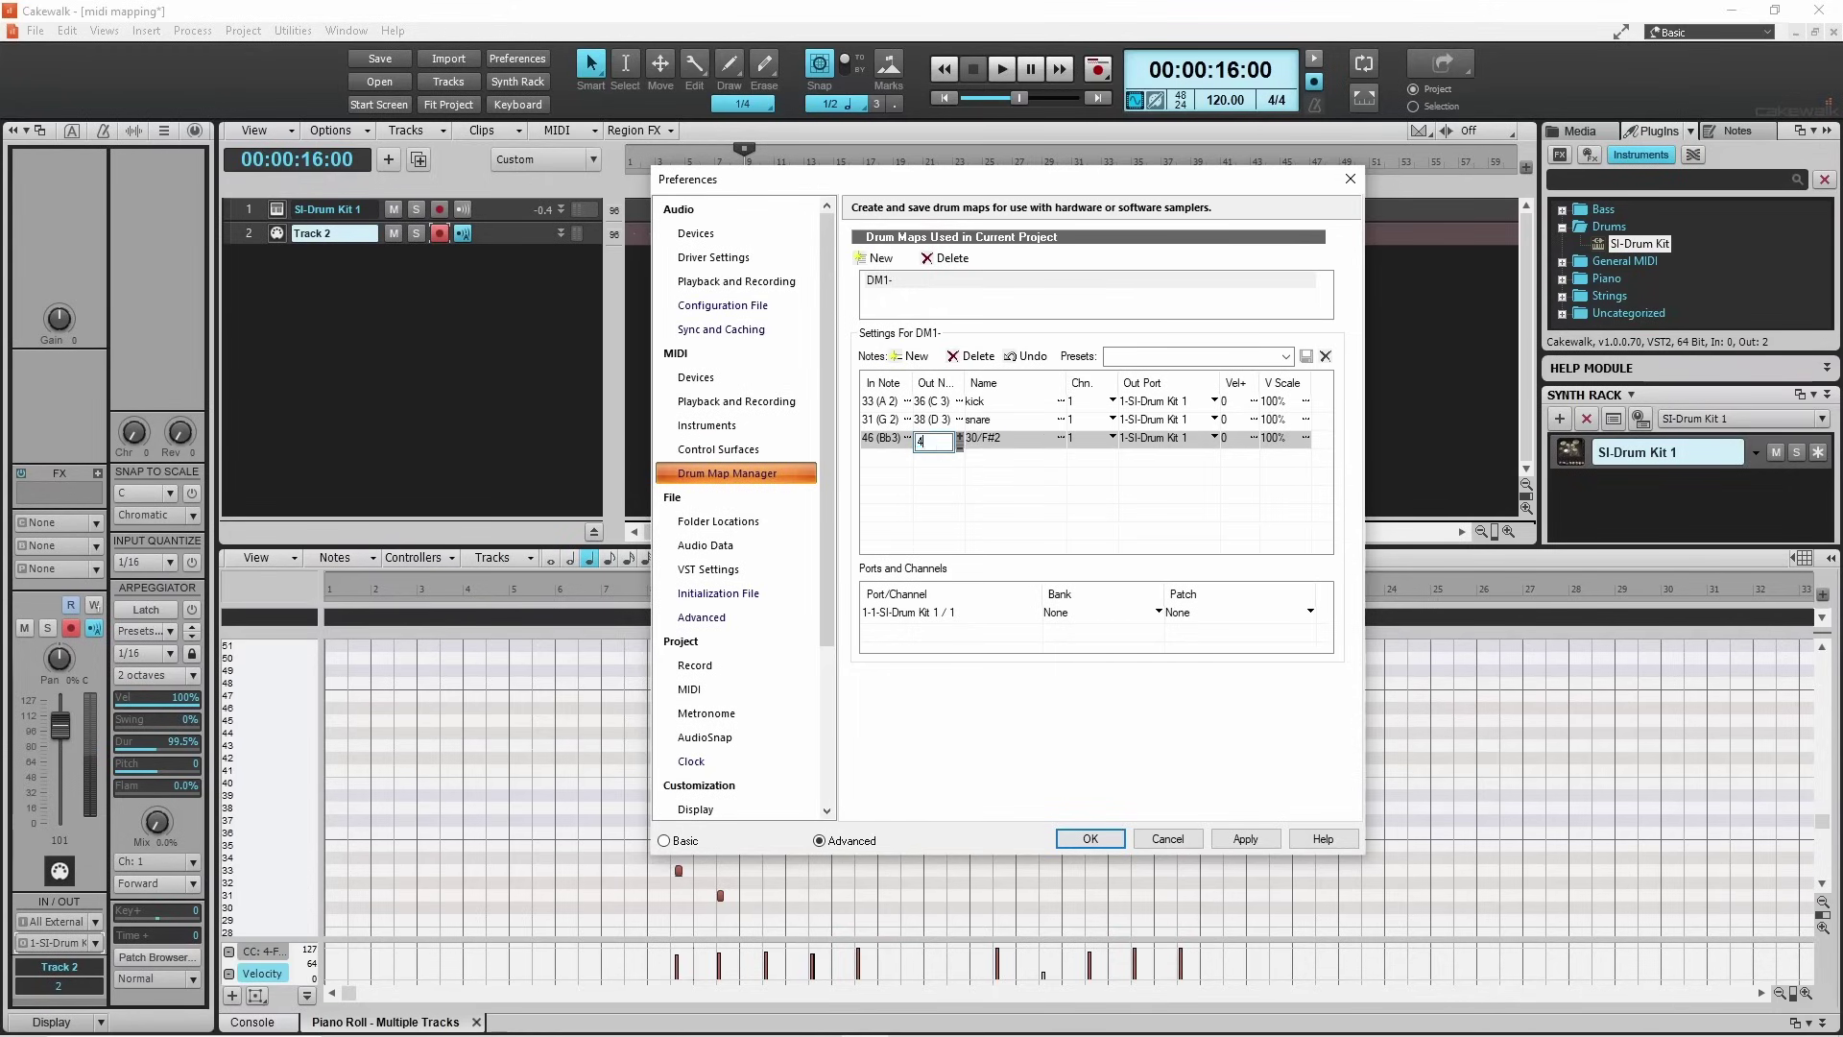
{"action": "type", "text": "46"}
{"action": "key", "text": "Tab"}
{"action": "type", "text": "op"}
{"action": "key", "text": "Return"}
{"action": "left_click", "coordinate": [911, 356]}
{"action": "double_click", "coordinate": [881, 457]}
{"action": "key", "text": "Tab"}
{"action": "type", "text": "44"}
{"action": "key", "text": "Tab"}
{"action": "type", "text": "foot pedal"}
{"action": "key", "text": "Return"}
Add closed hihat (42, F#3), ride (51, Eb4) and crash (49, Db4) rows.
{"action": "left_click", "coordinate": [917, 357]}
{"action": "double_click", "coordinate": [882, 477]}
{"action": "key", "text": "Tab"}
{"action": "key", "text": "Tab"}
{"action": "type", "text": "closed hihat"}
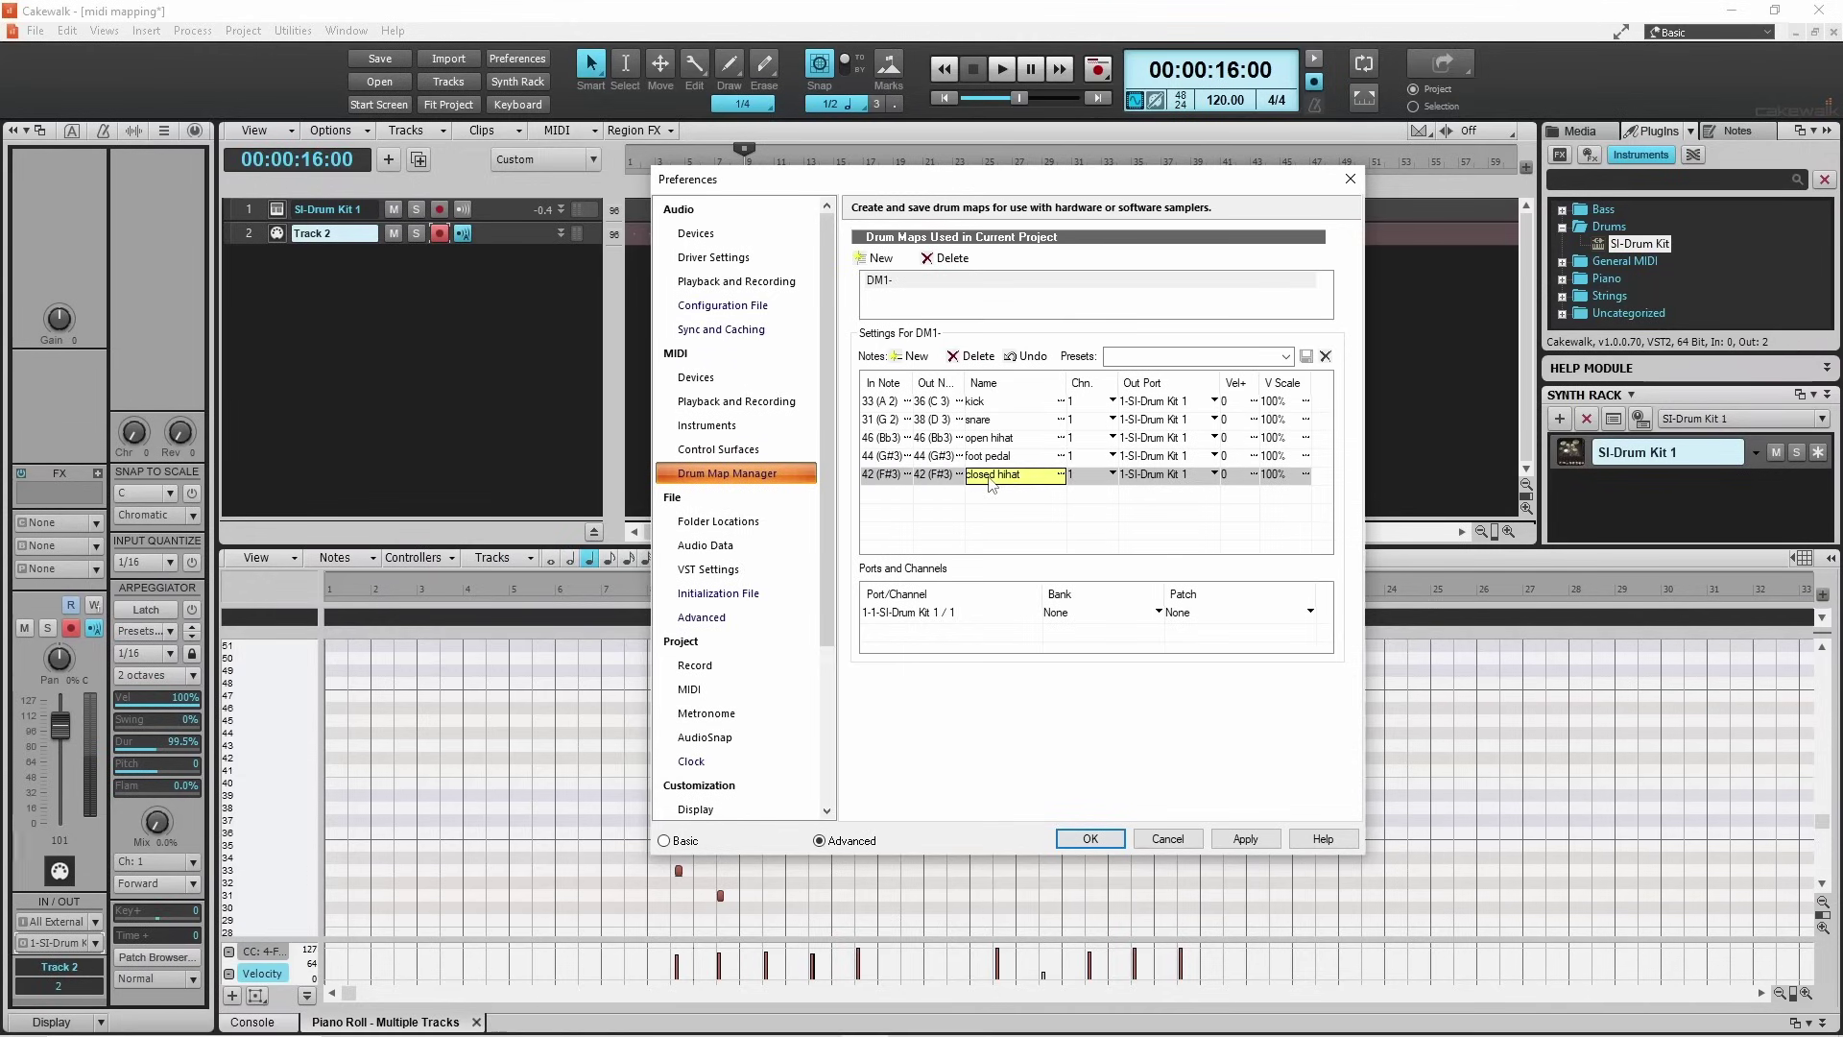
{"action": "left_click", "coordinate": [910, 356]}
{"action": "double_click", "coordinate": [882, 492]}
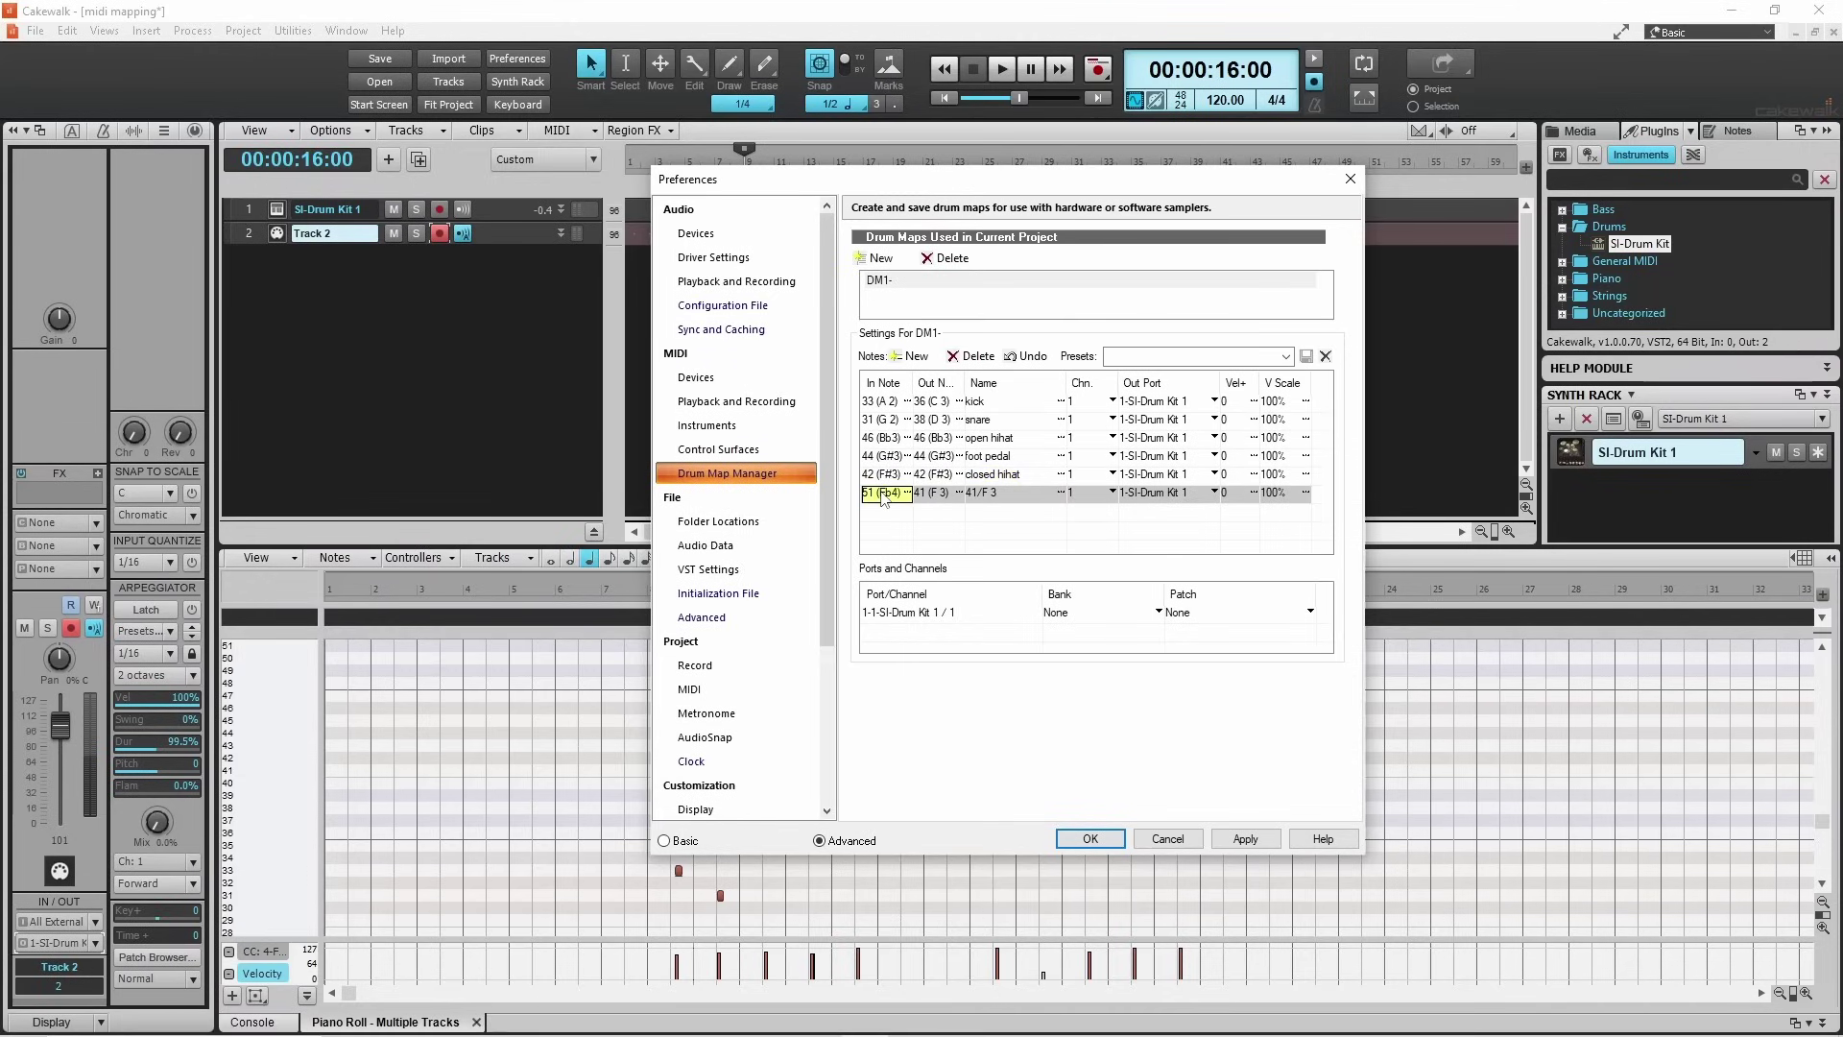
{"action": "key", "text": "Tab"}
{"action": "key", "text": "Tab"}
{"action": "type", "text": "ride"}
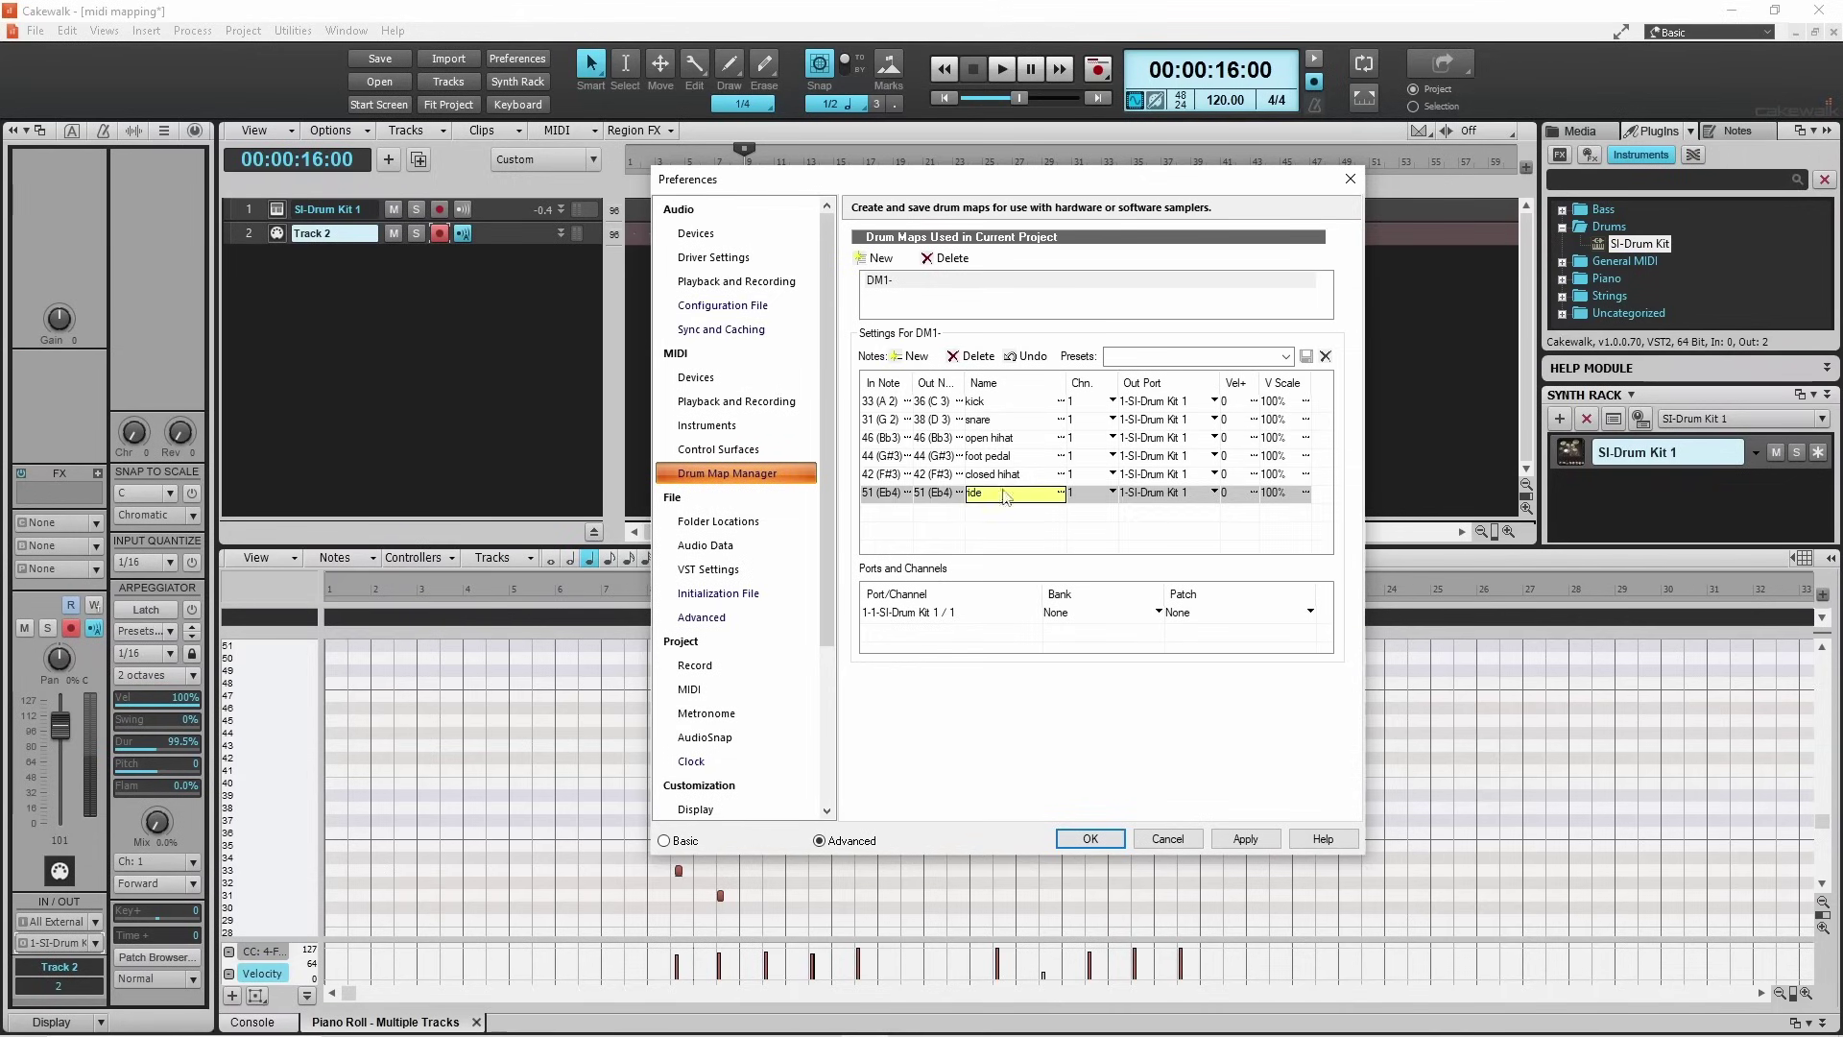
{"action": "left_click", "coordinate": [908, 357]}
{"action": "double_click", "coordinate": [882, 511]}
{"action": "type", "text": "49"}
{"action": "key", "text": "Tab"}
Add hi tom (48, C 4) and mid tom (45) rows.
{"action": "key", "text": "Tab"}
{"action": "type", "text": "crash"}
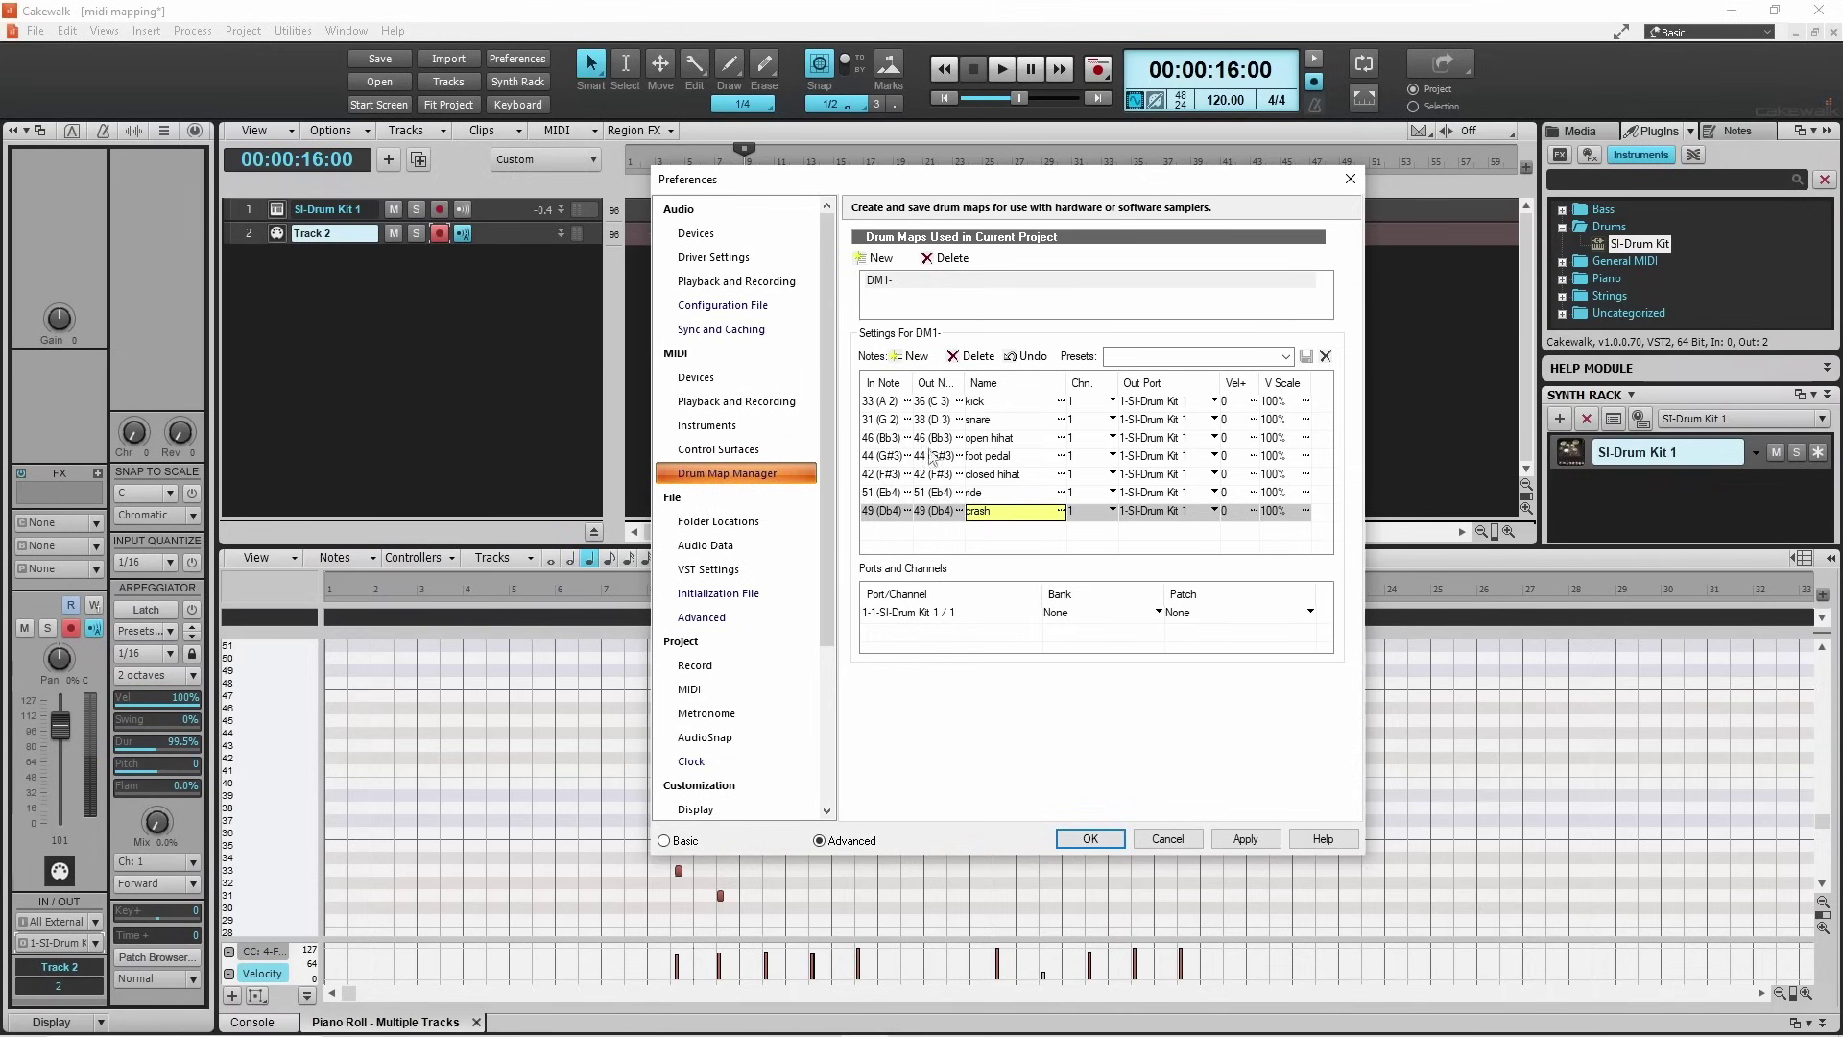
{"action": "left_click", "coordinate": [908, 357]}
{"action": "double_click", "coordinate": [882, 529]}
{"action": "type", "text": "48"}
{"action": "key", "text": "Return"}
{"action": "key", "text": "Tab"}
{"action": "key", "text": "Tab"}
{"action": "type", "text": "hi tom"}
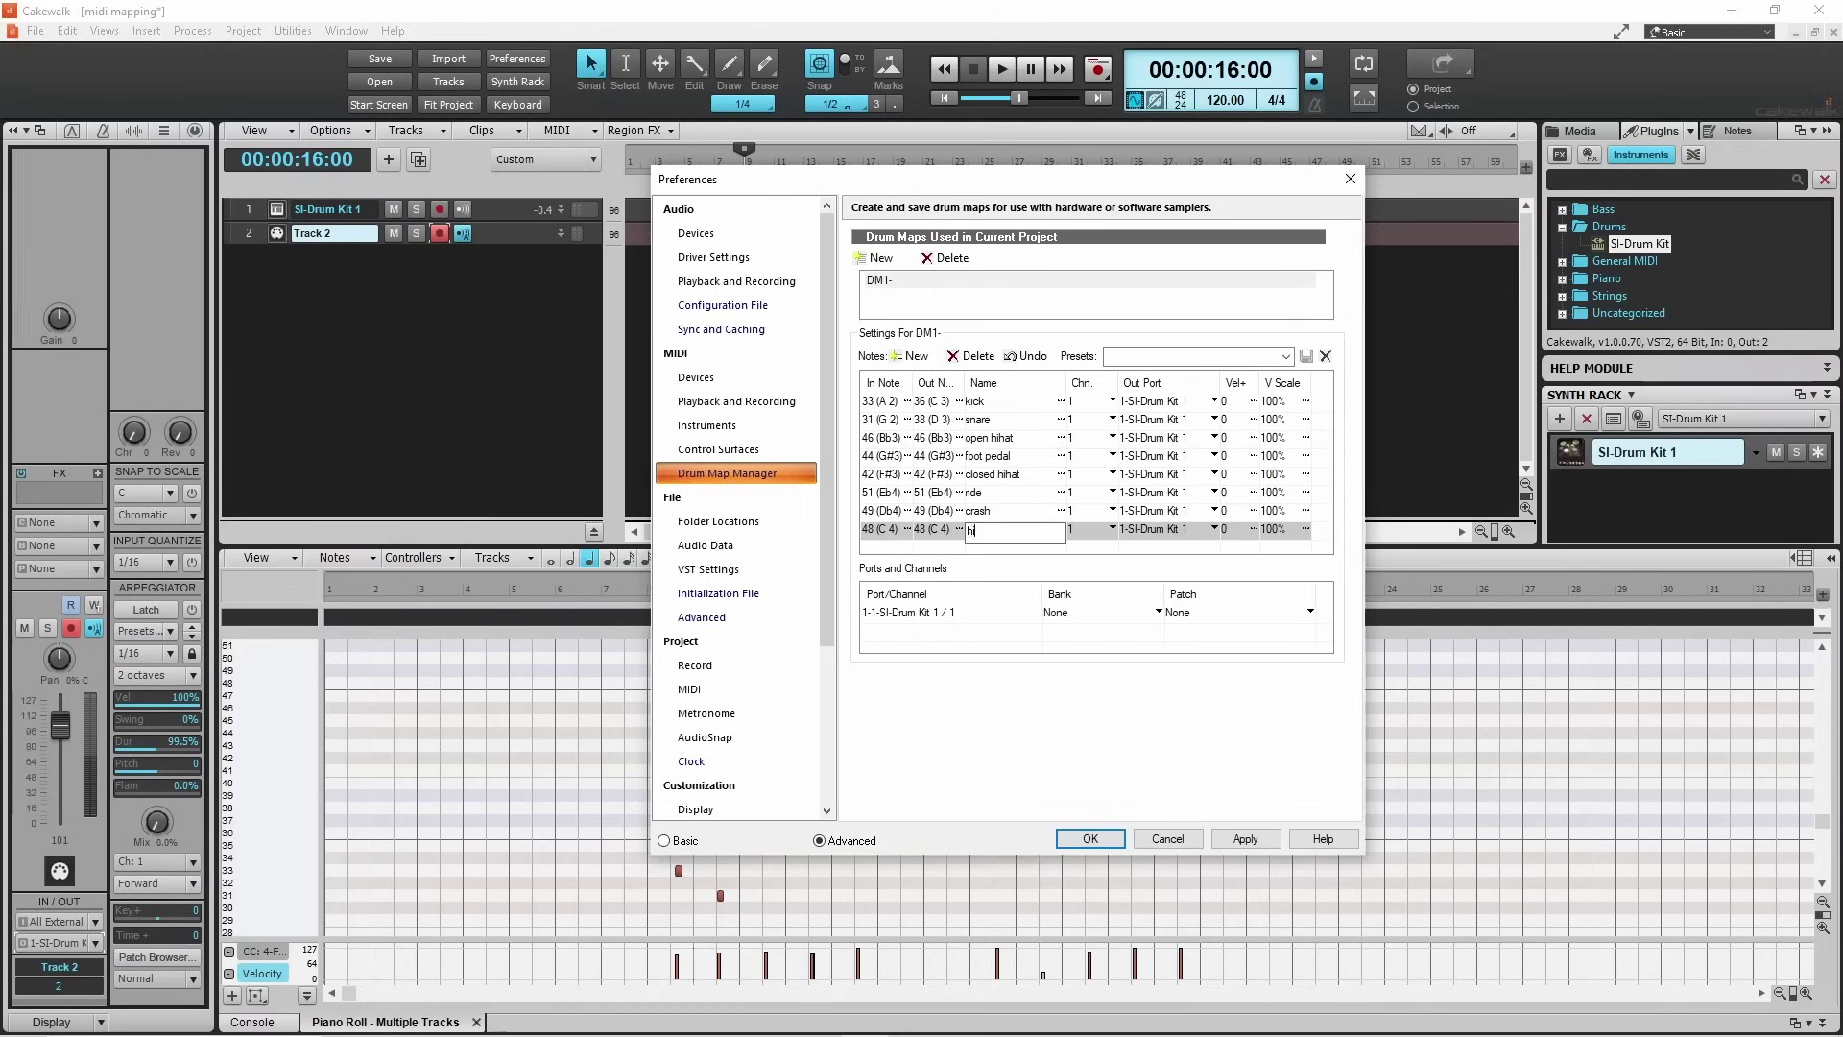
{"action": "left_click", "coordinate": [908, 357]}
{"action": "double_click", "coordinate": [891, 529]}
{"action": "key", "text": "Return"}
{"action": "double_click", "coordinate": [934, 532]}
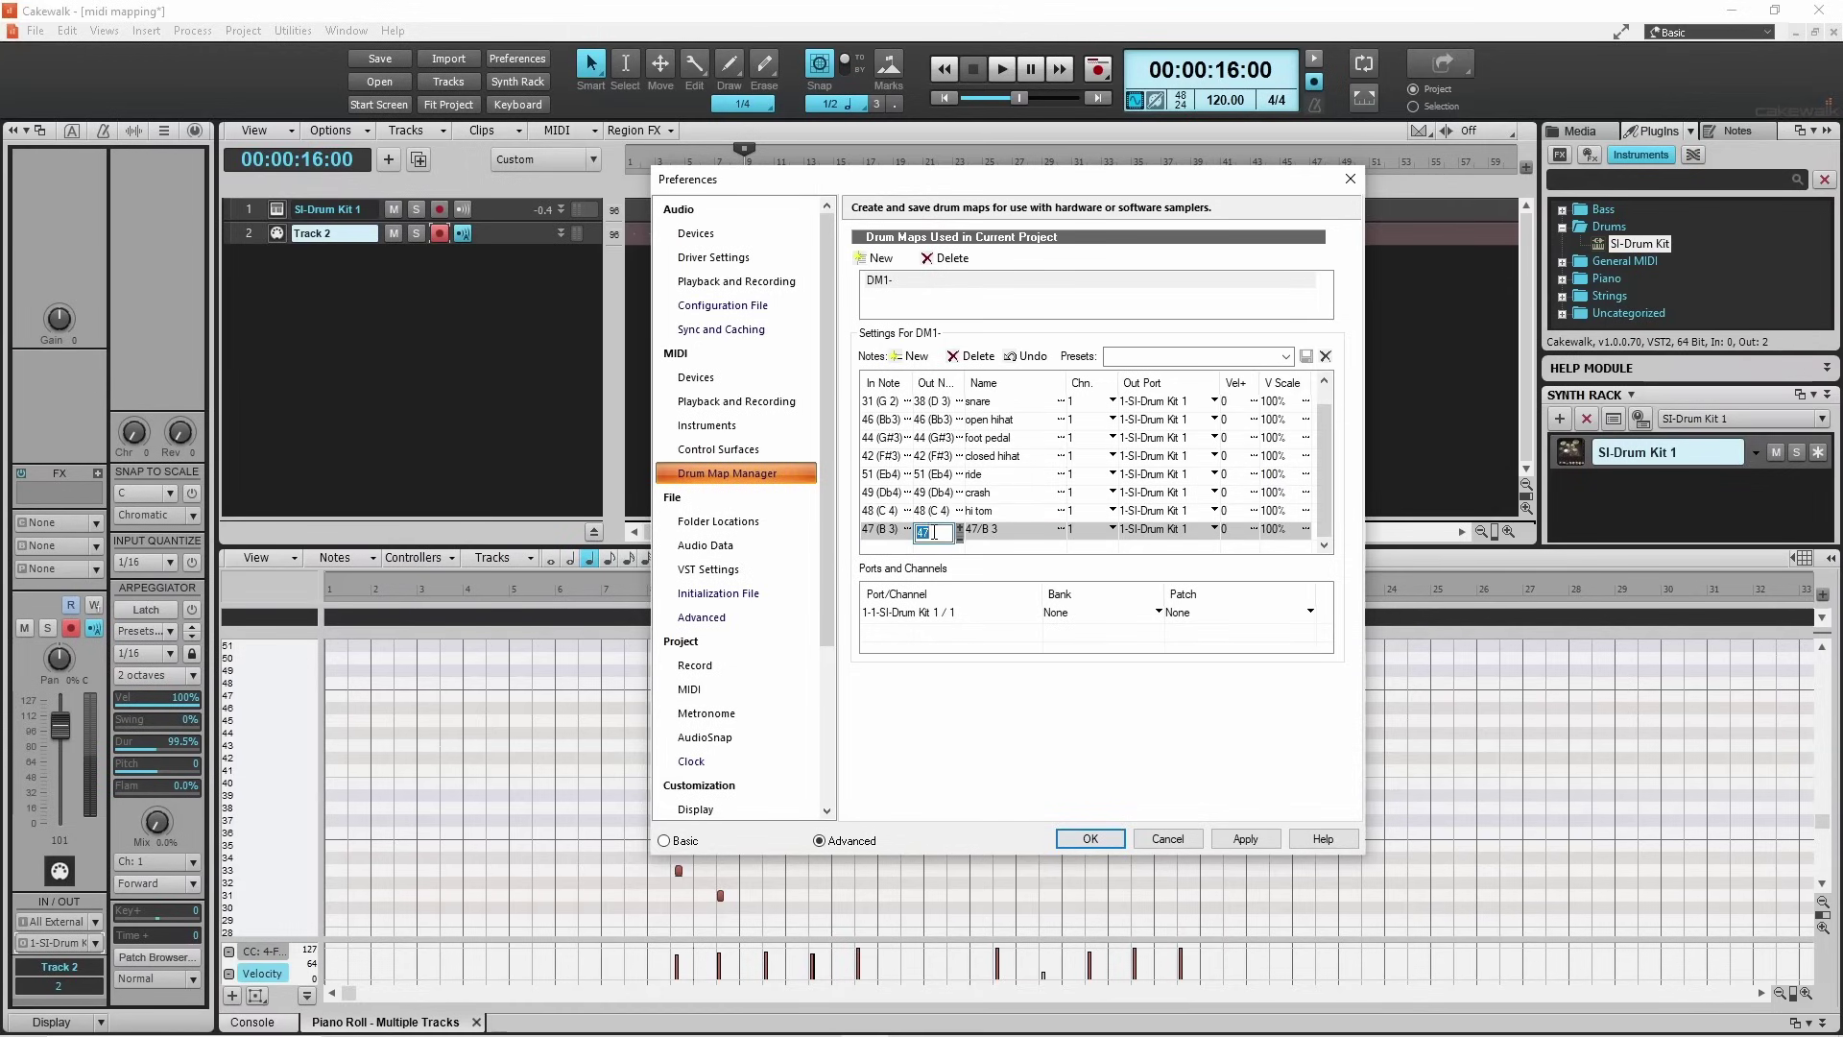
{"action": "type", "text": "45"}
{"action": "key", "text": "Return"}
{"action": "double_click", "coordinate": [993, 531]}
{"action": "type", "text": "mid tom"}
{"action": "key", "text": "Return"}
Add a floor tom row mapping In Note 41 (F 3) to Out Note 43.
{"action": "left_click", "coordinate": [908, 357]}
{"action": "double_click", "coordinate": [891, 529]}
{"action": "type", "text": "41"}
{"action": "key", "text": "Tab"}
{"action": "type", "text": "43"}
{"action": "key", "text": "Tab"}
{"action": "type", "text": "floor tom"}
{"action": "key", "text": "Return"}
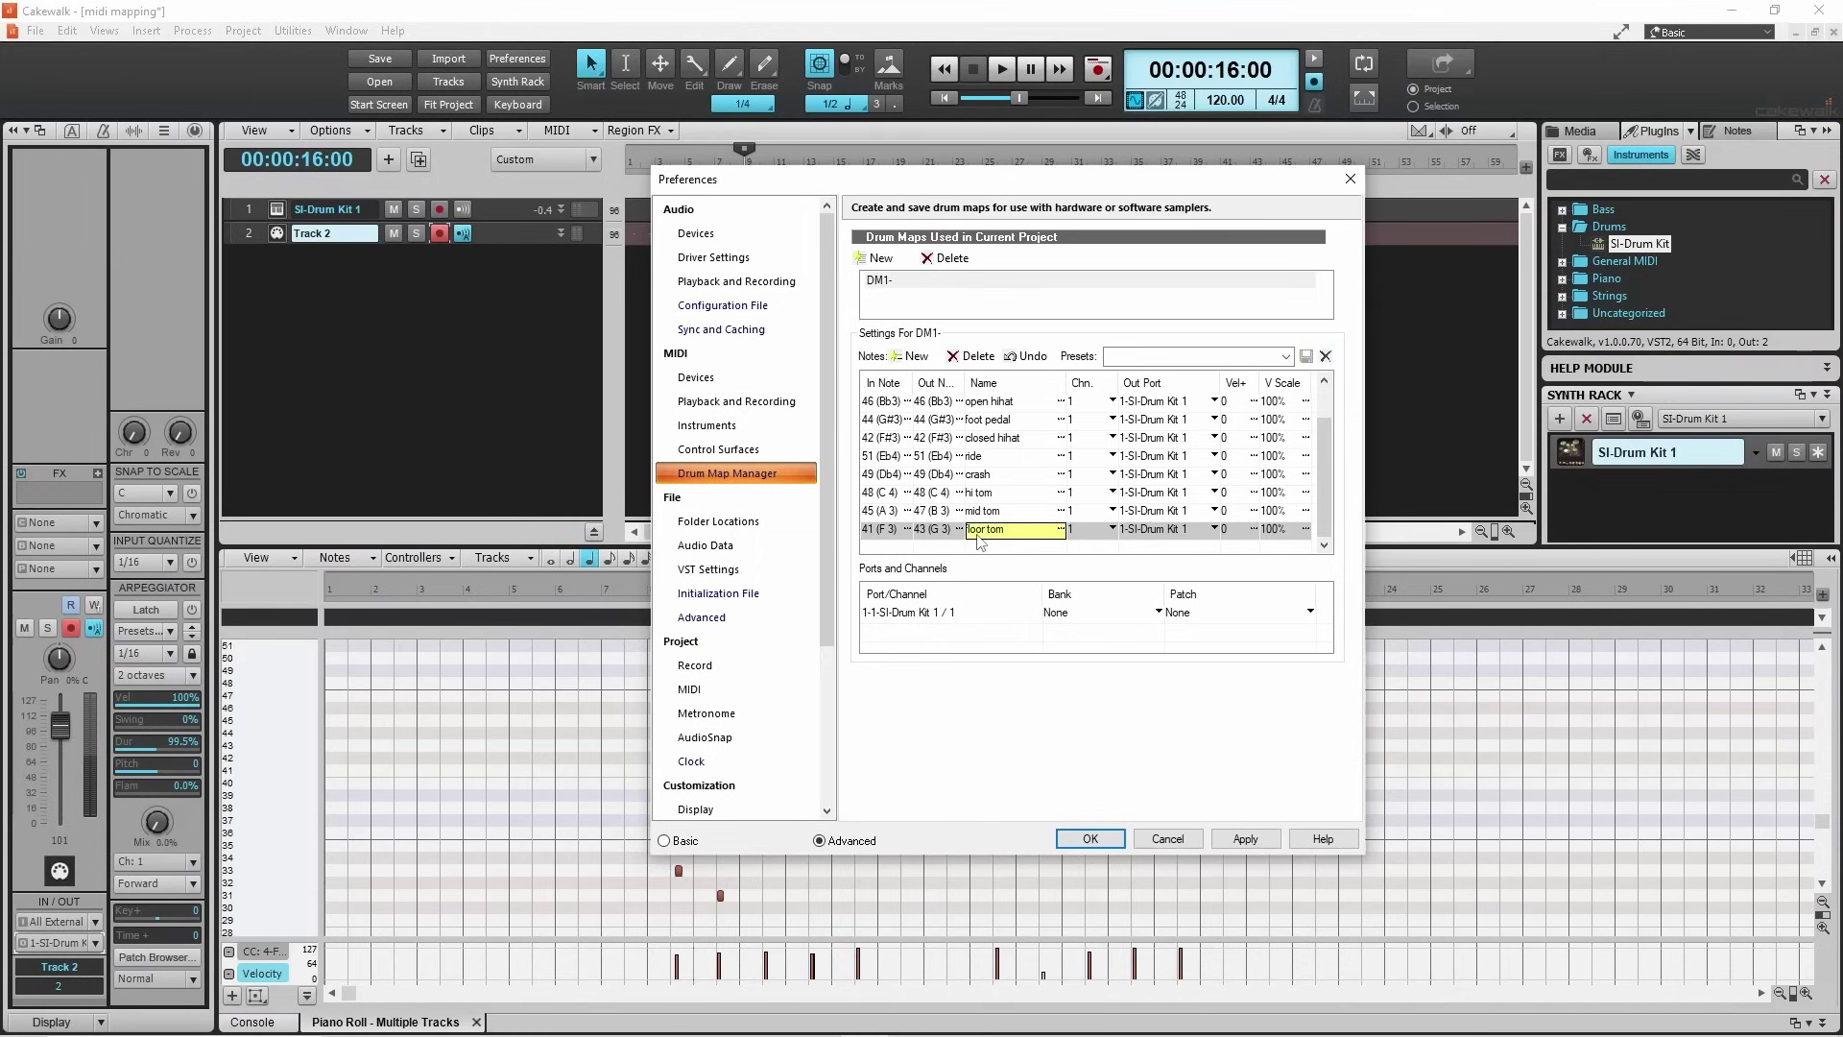
Save the drum map as preset 'A Demo Map' and close Preferences with OK.
{"action": "left_click", "coordinate": [1140, 356]}
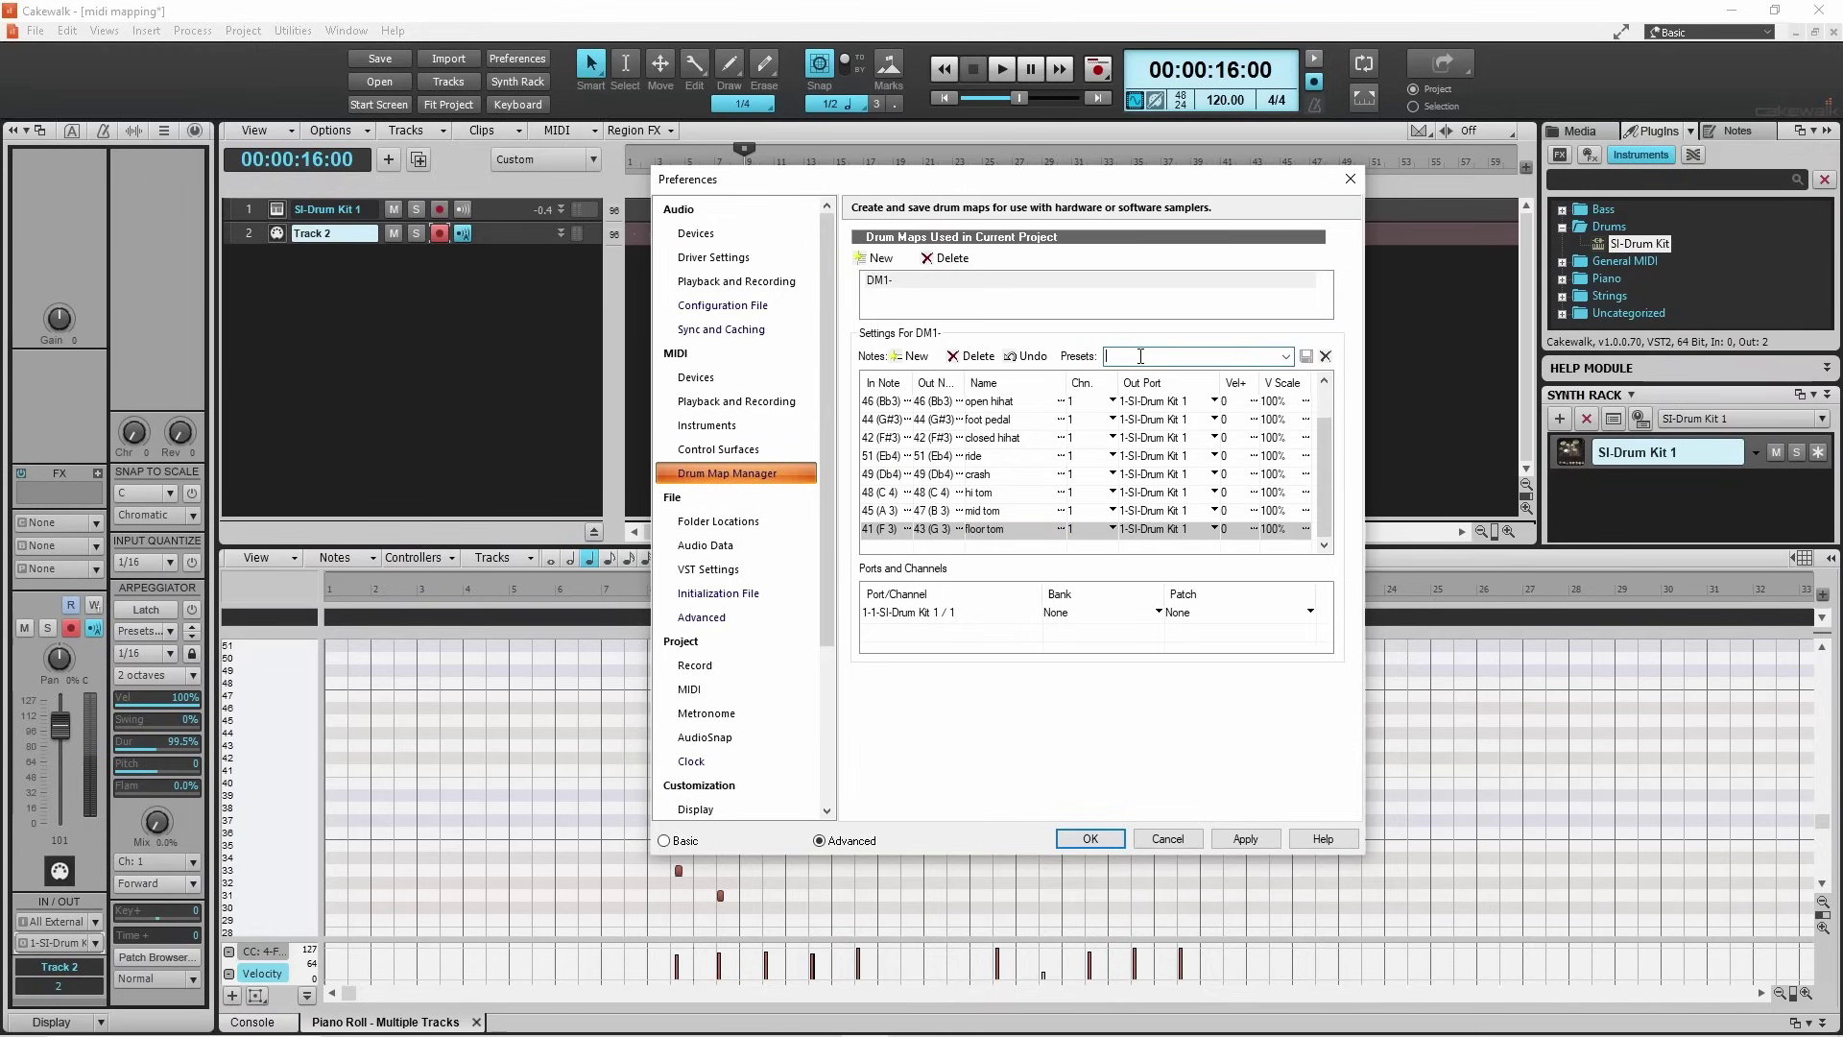
{"action": "type", "text": "A Demo Map"}
{"action": "left_click", "coordinate": [1306, 357]}
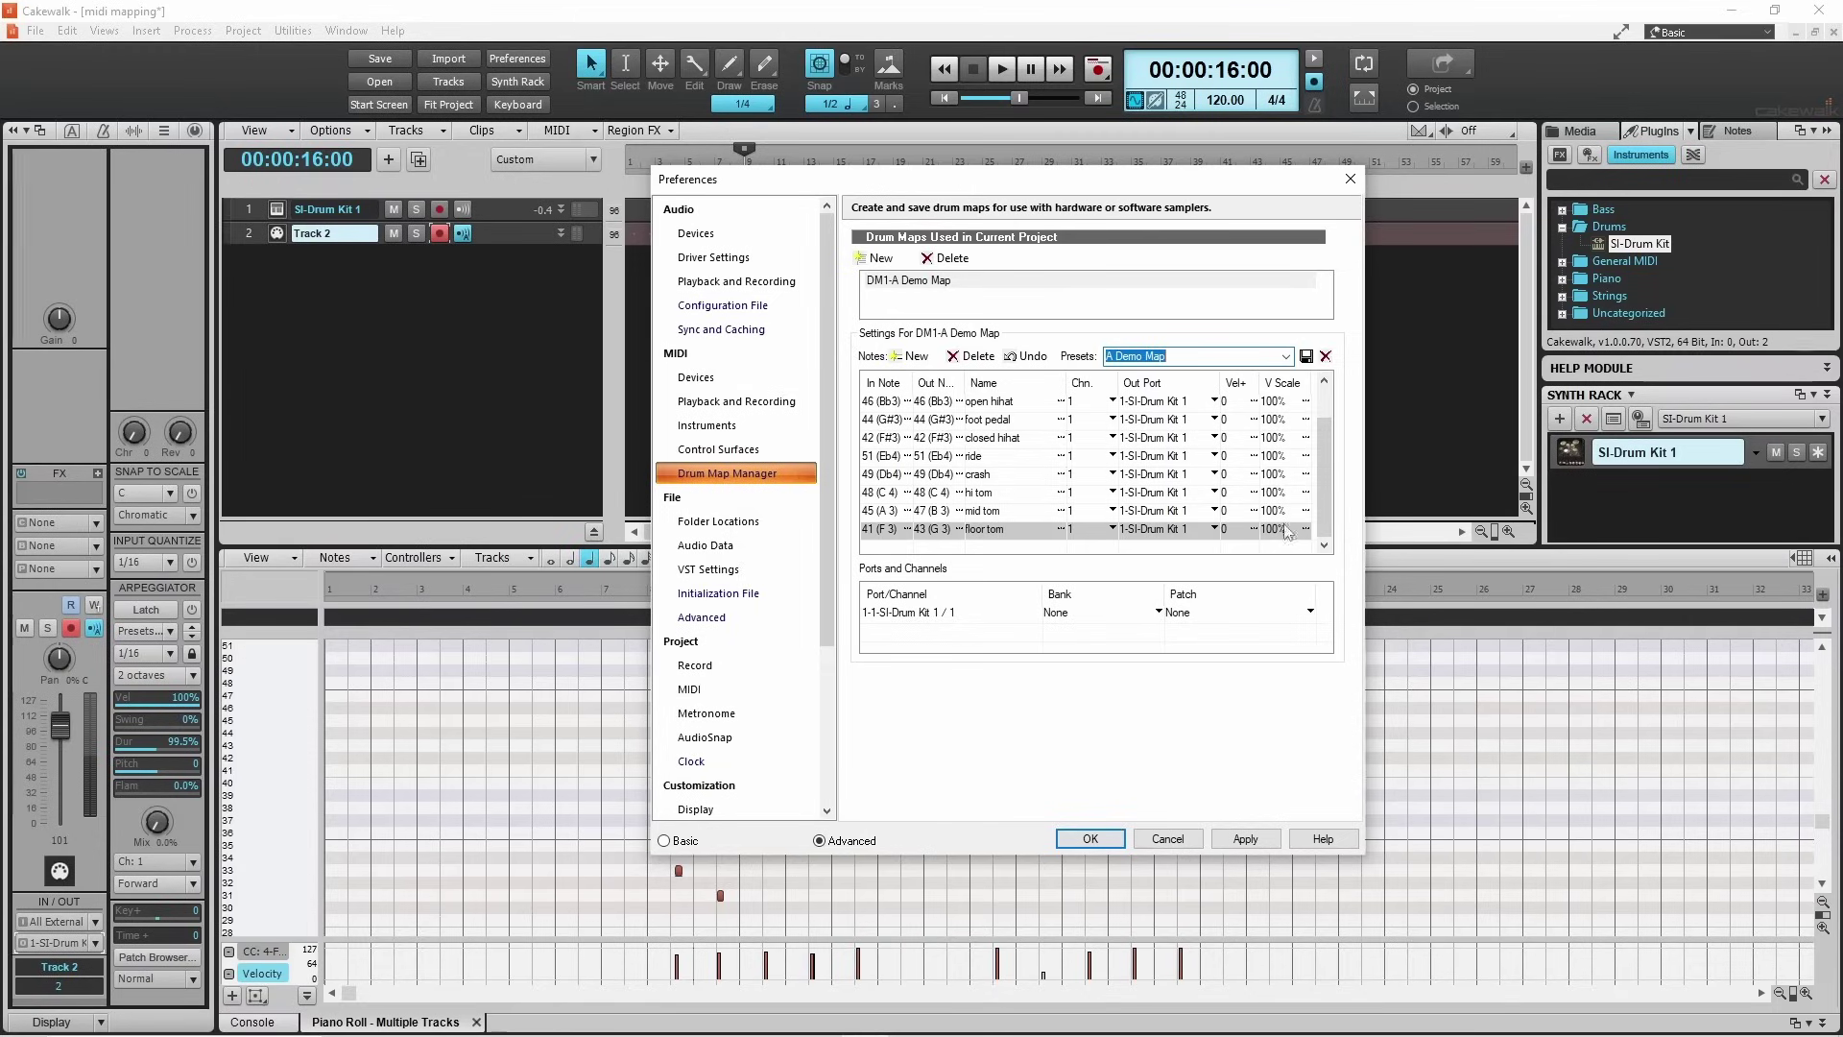
{"action": "left_click", "coordinate": [1094, 837]}
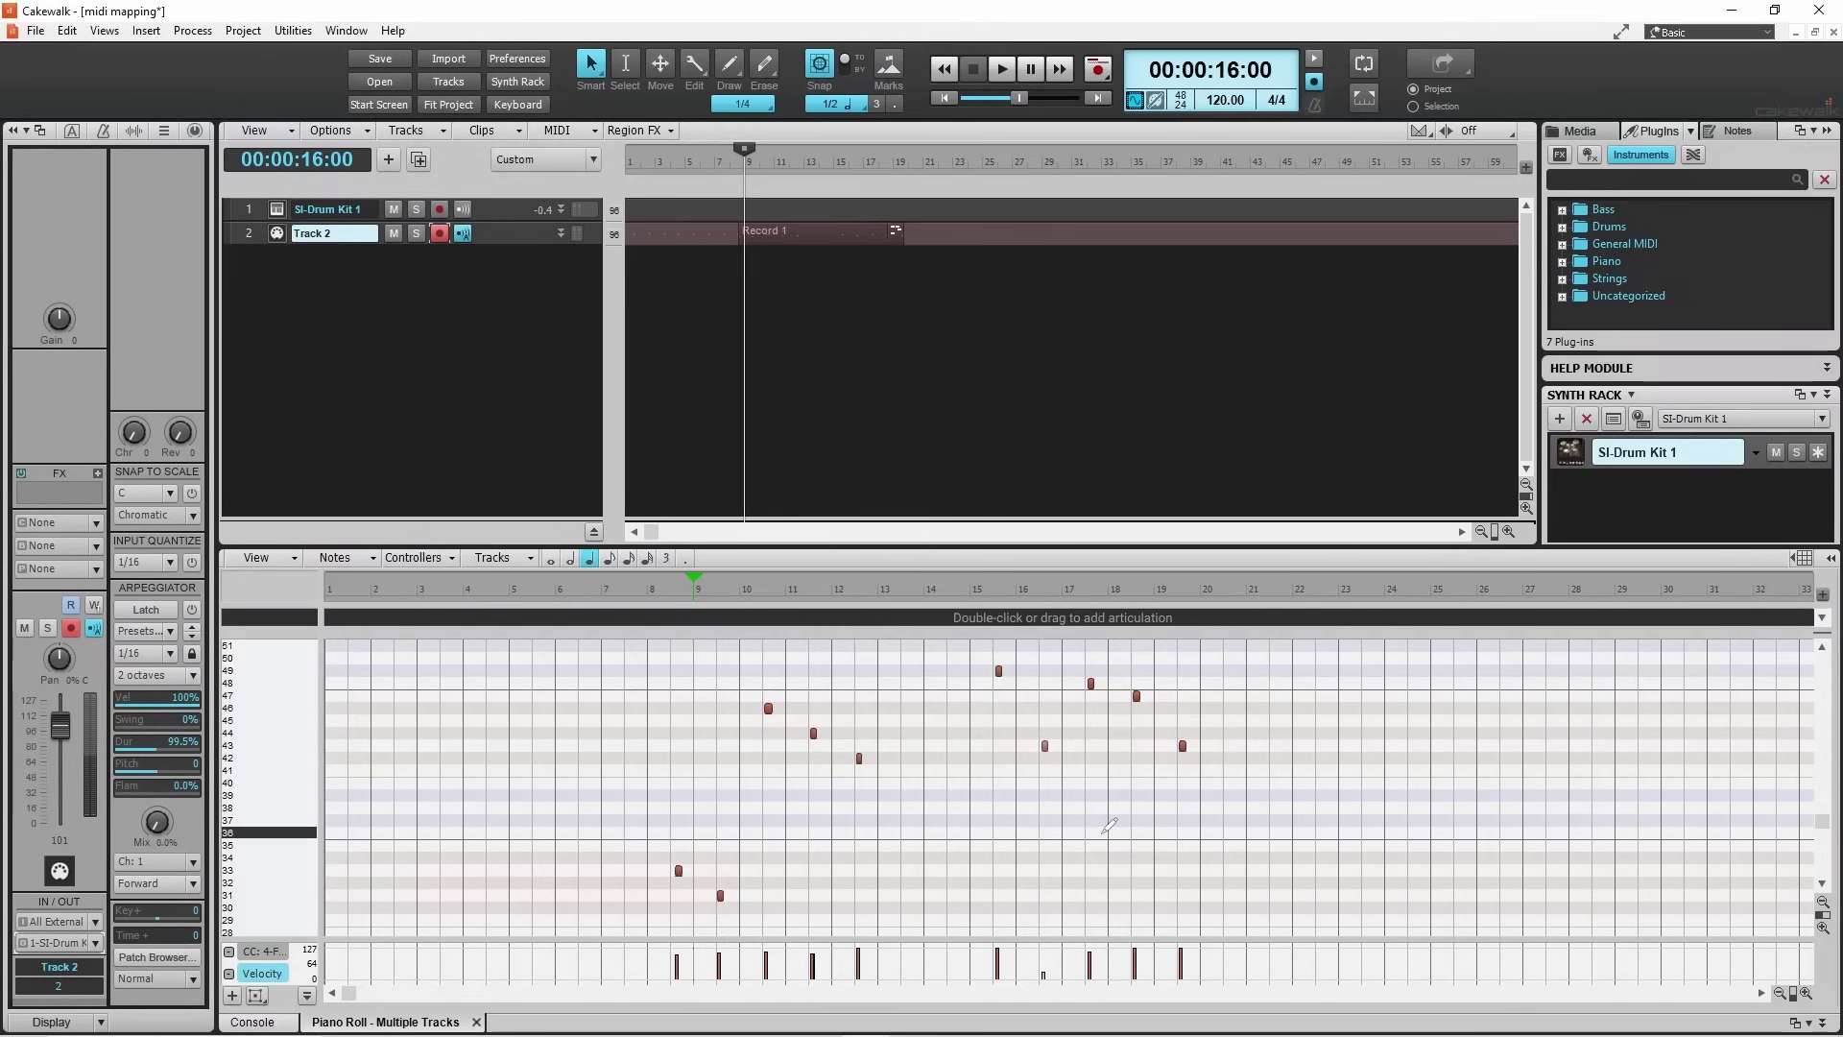
Save the midi mapping project, then start a new project, Untitled Project2.
{"action": "left_click", "coordinate": [35, 30]}
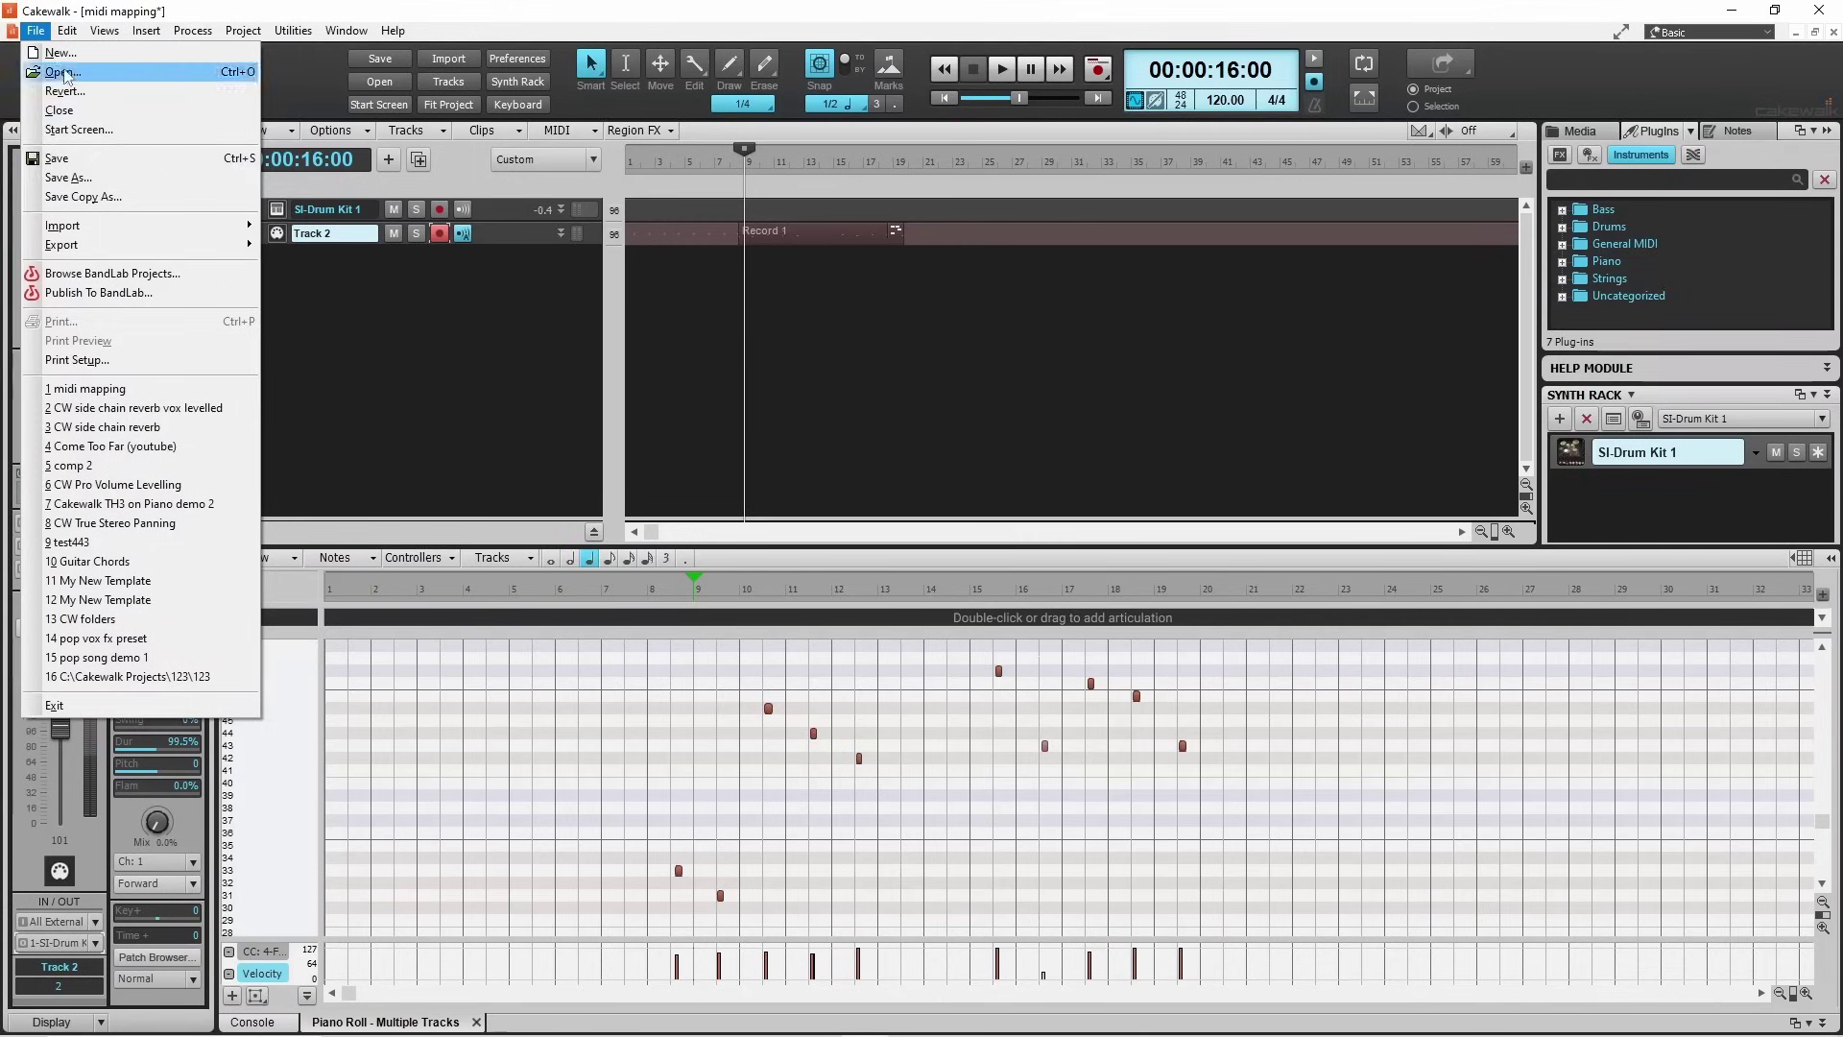
{"action": "left_click", "coordinate": [57, 159]}
{"action": "left_click", "coordinate": [35, 30]}
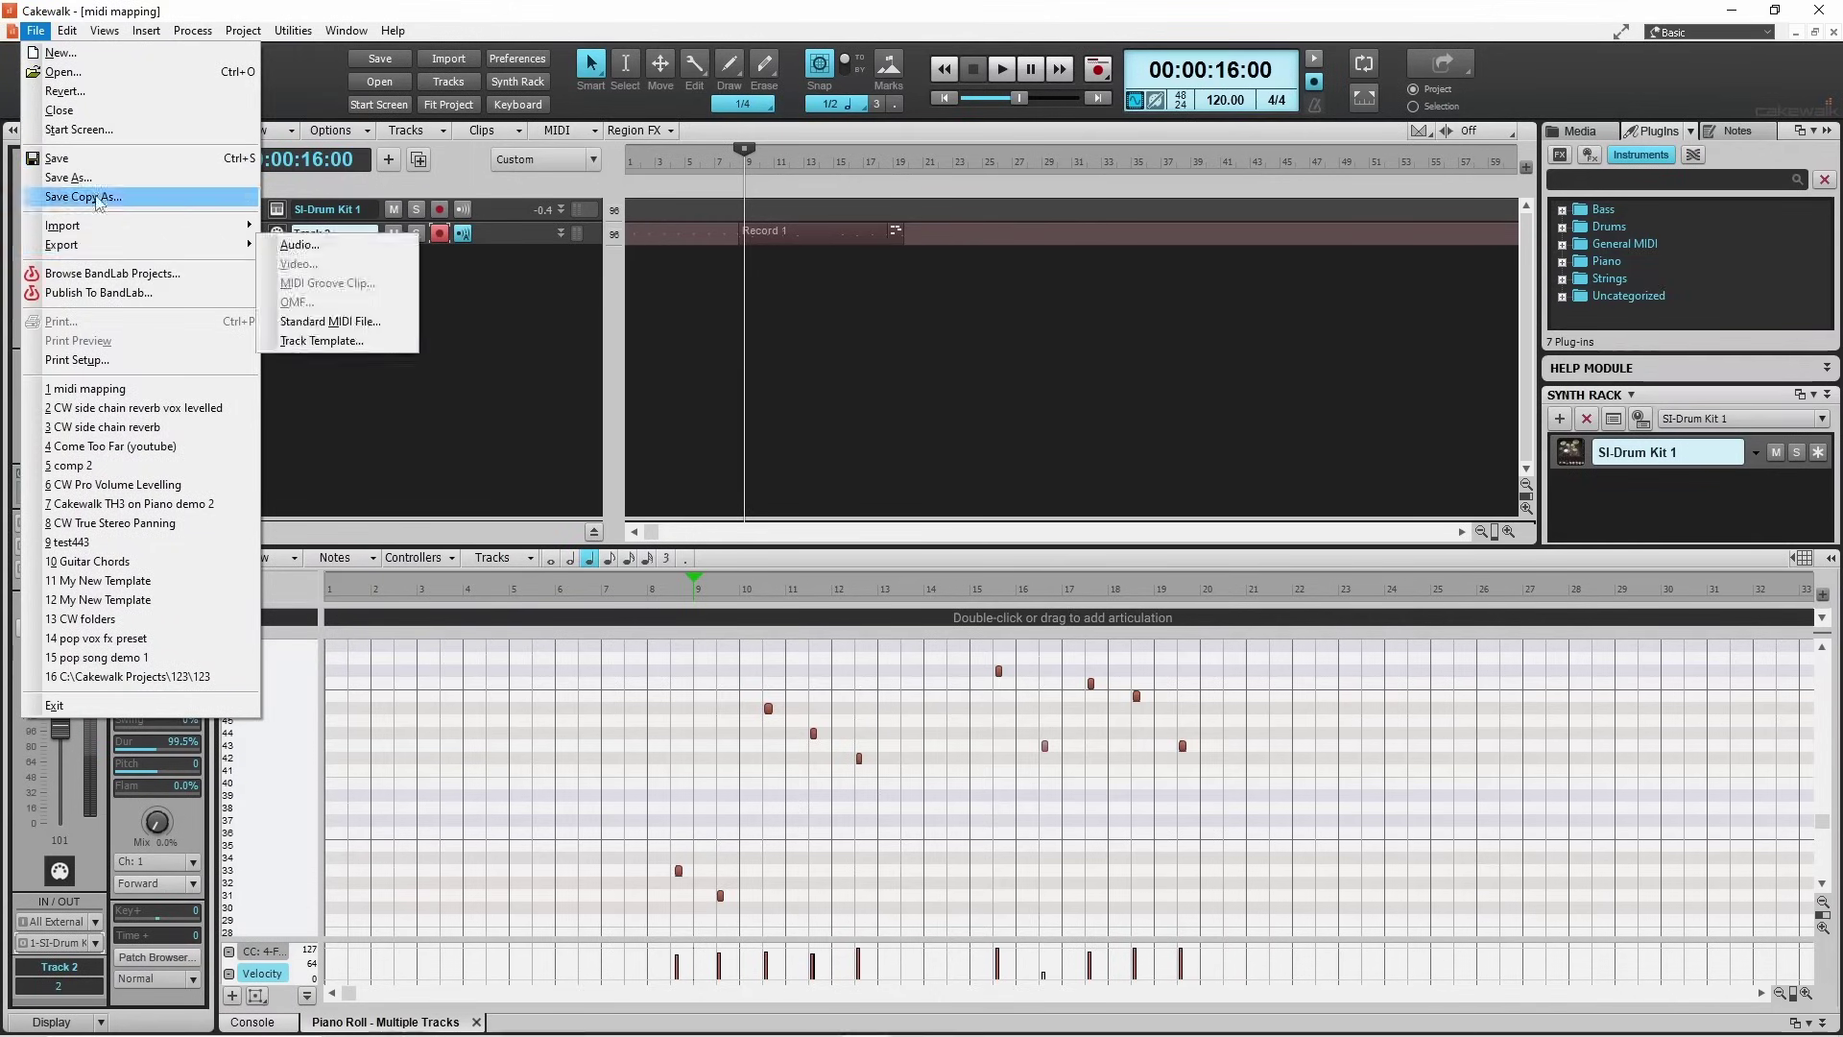
{"action": "left_click", "coordinate": [922, 278]}
{"action": "left_click", "coordinate": [506, 325]}
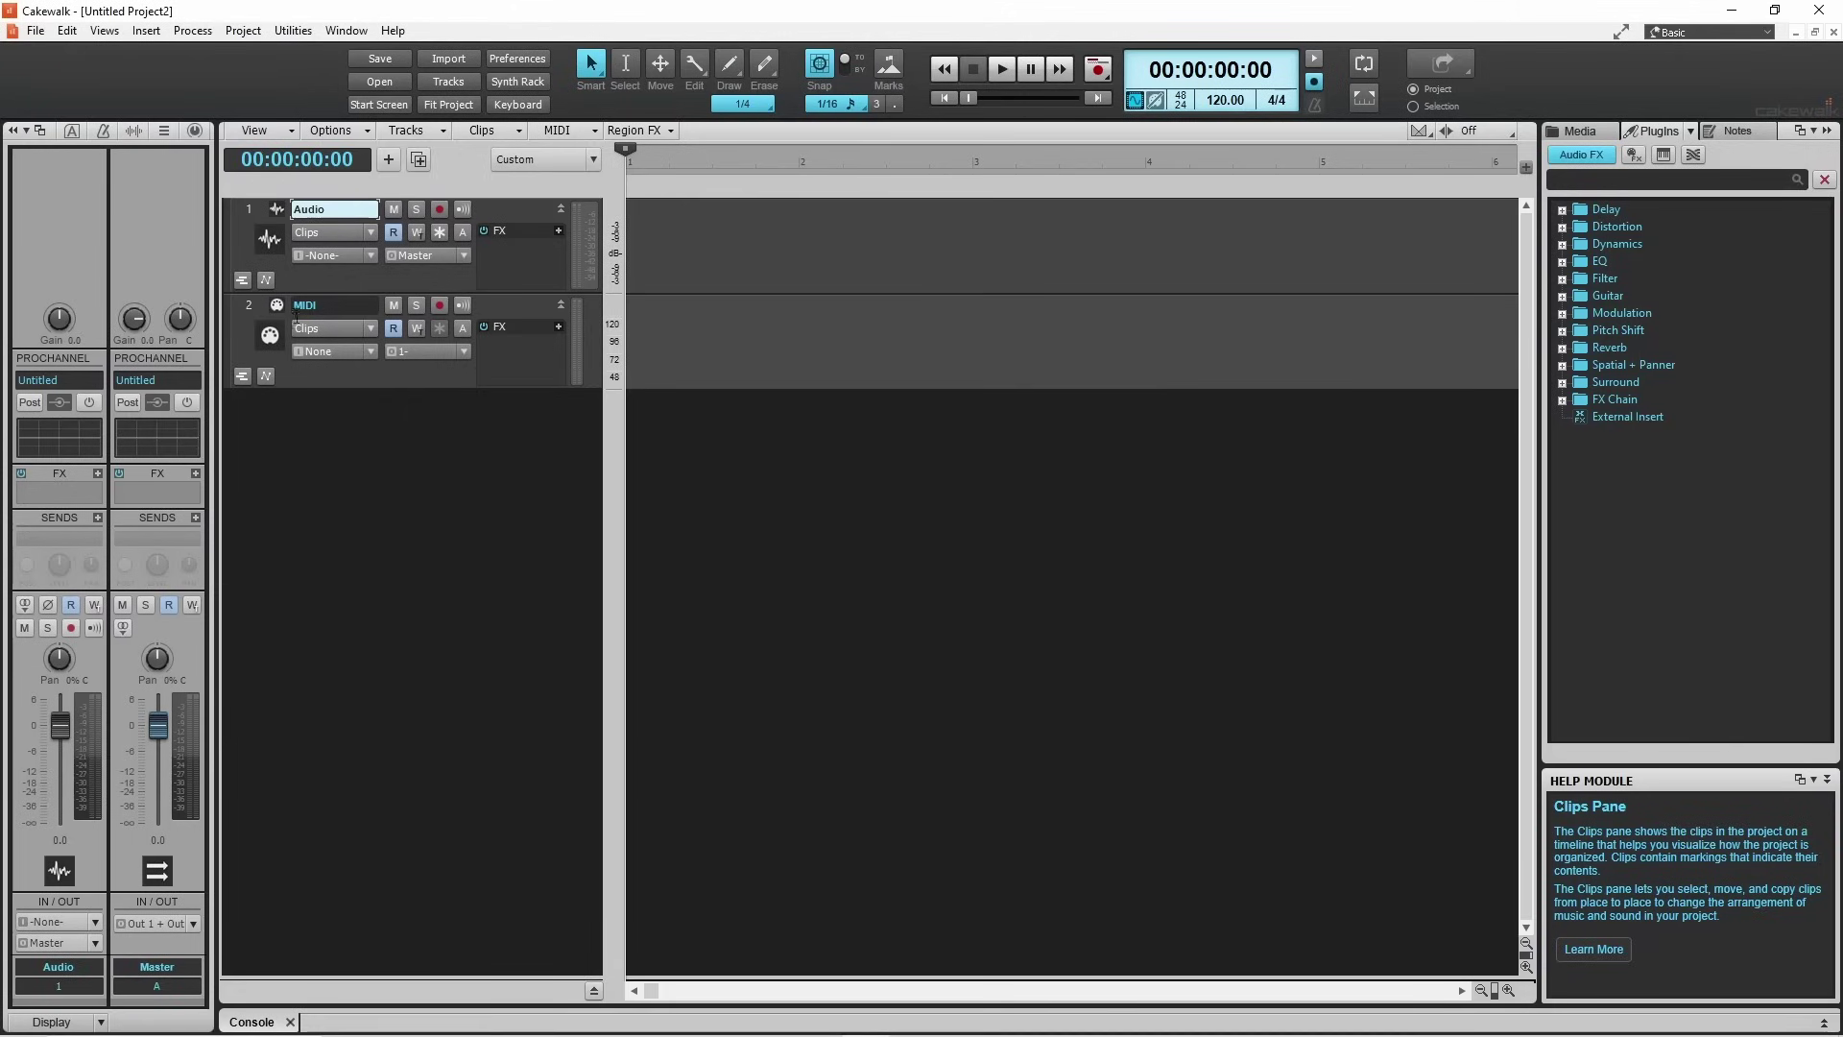
Set the MIDI track's output to the A Demo Map drum map.
{"action": "left_click", "coordinate": [250, 305]}
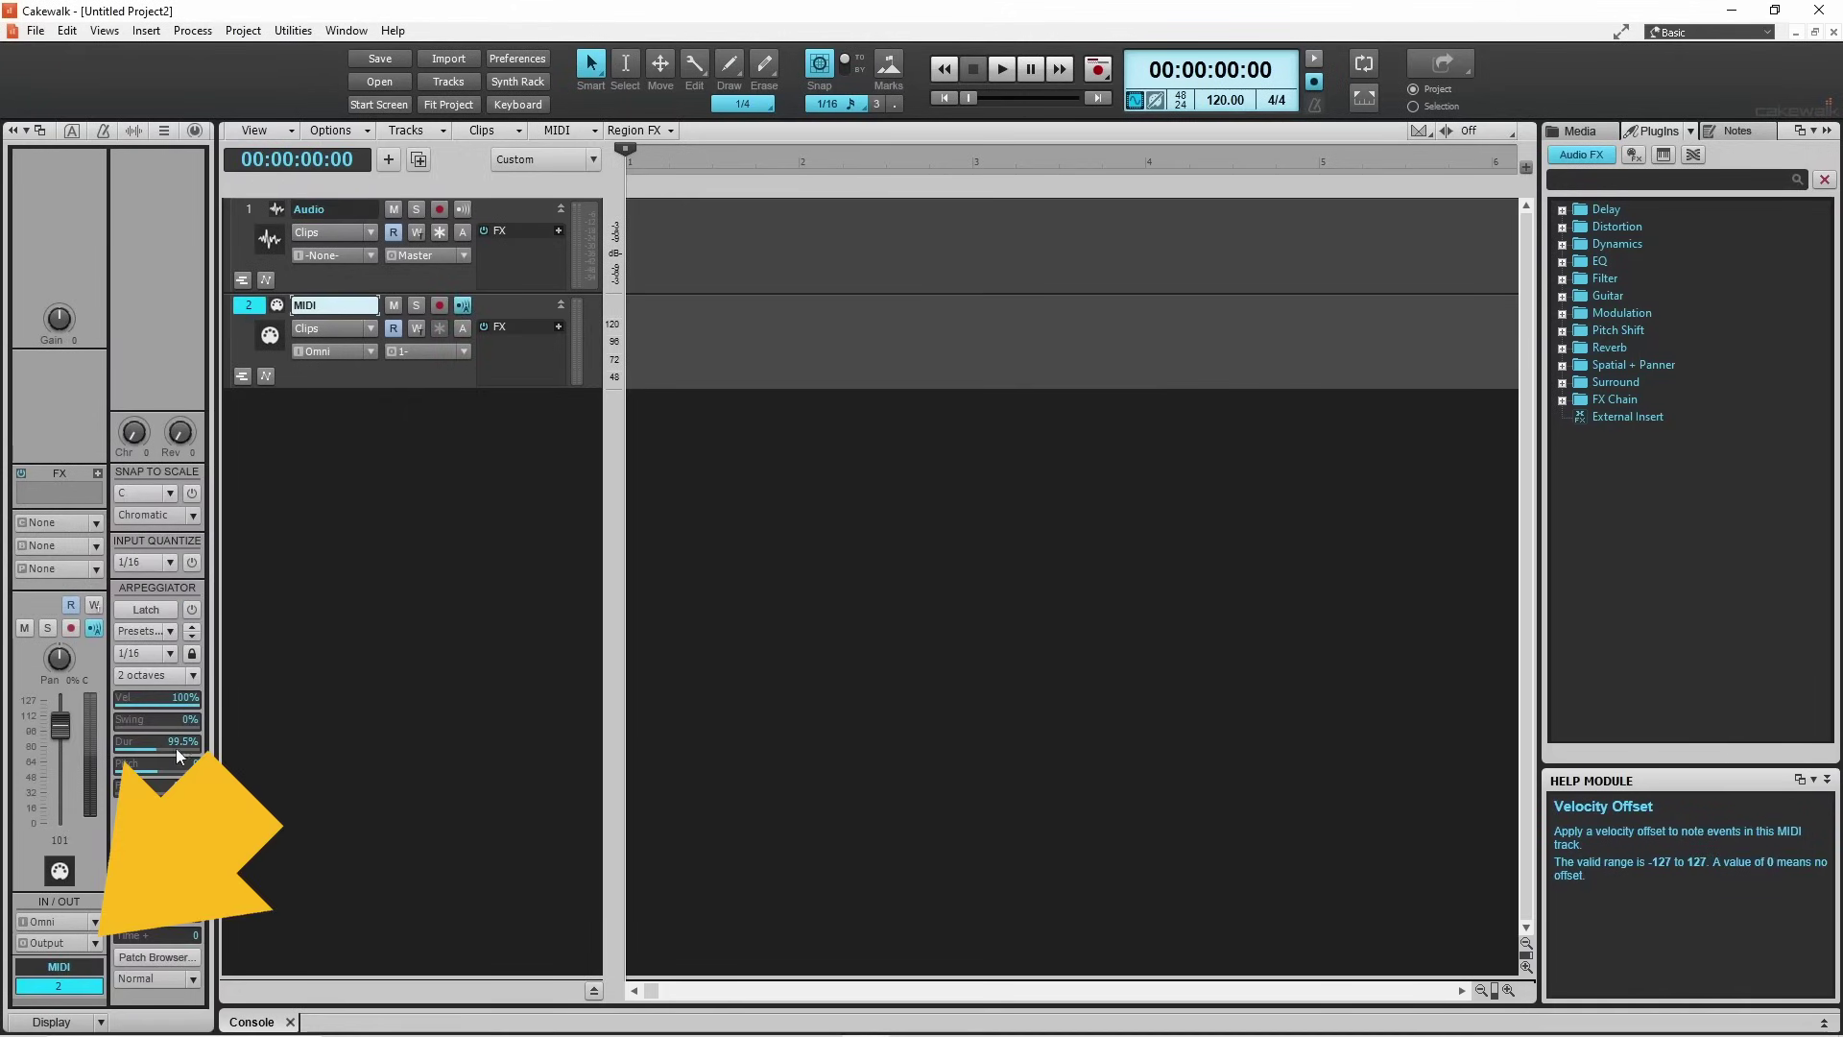
{"action": "left_click", "coordinate": [97, 943]}
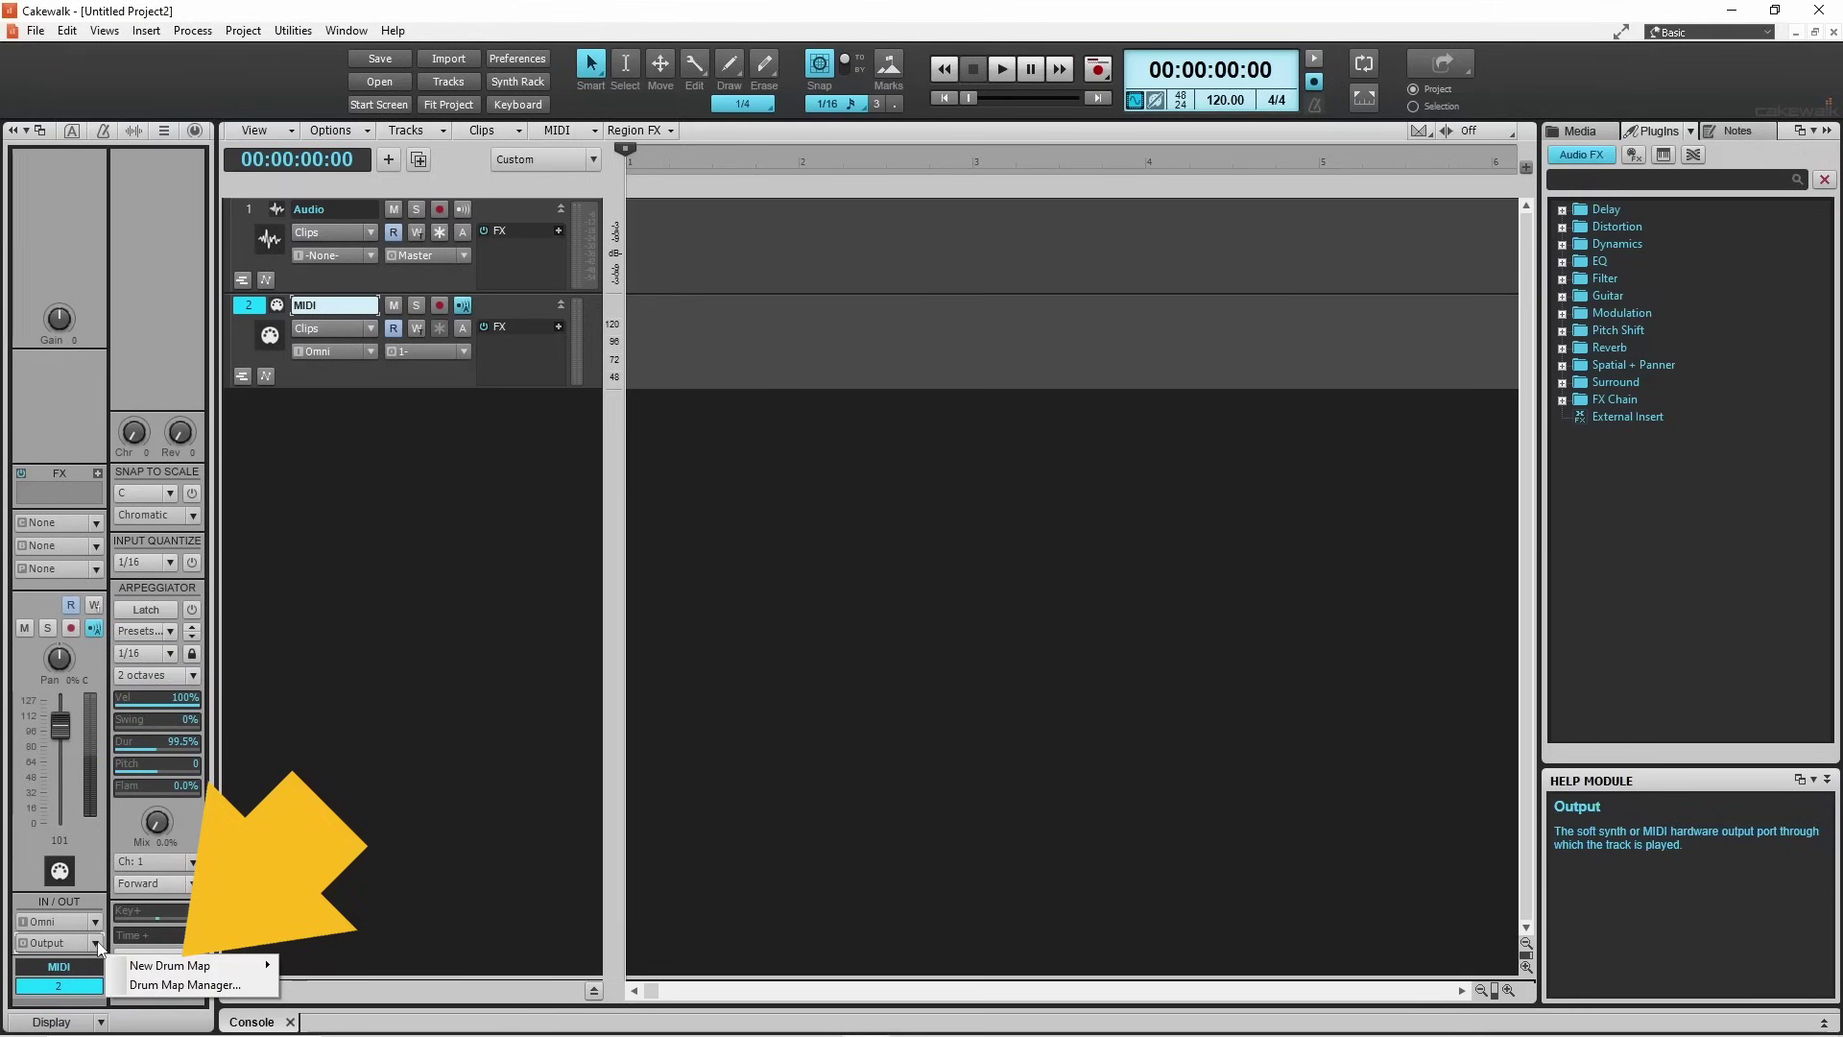
{"action": "mouse_move", "coordinate": [137, 973]}
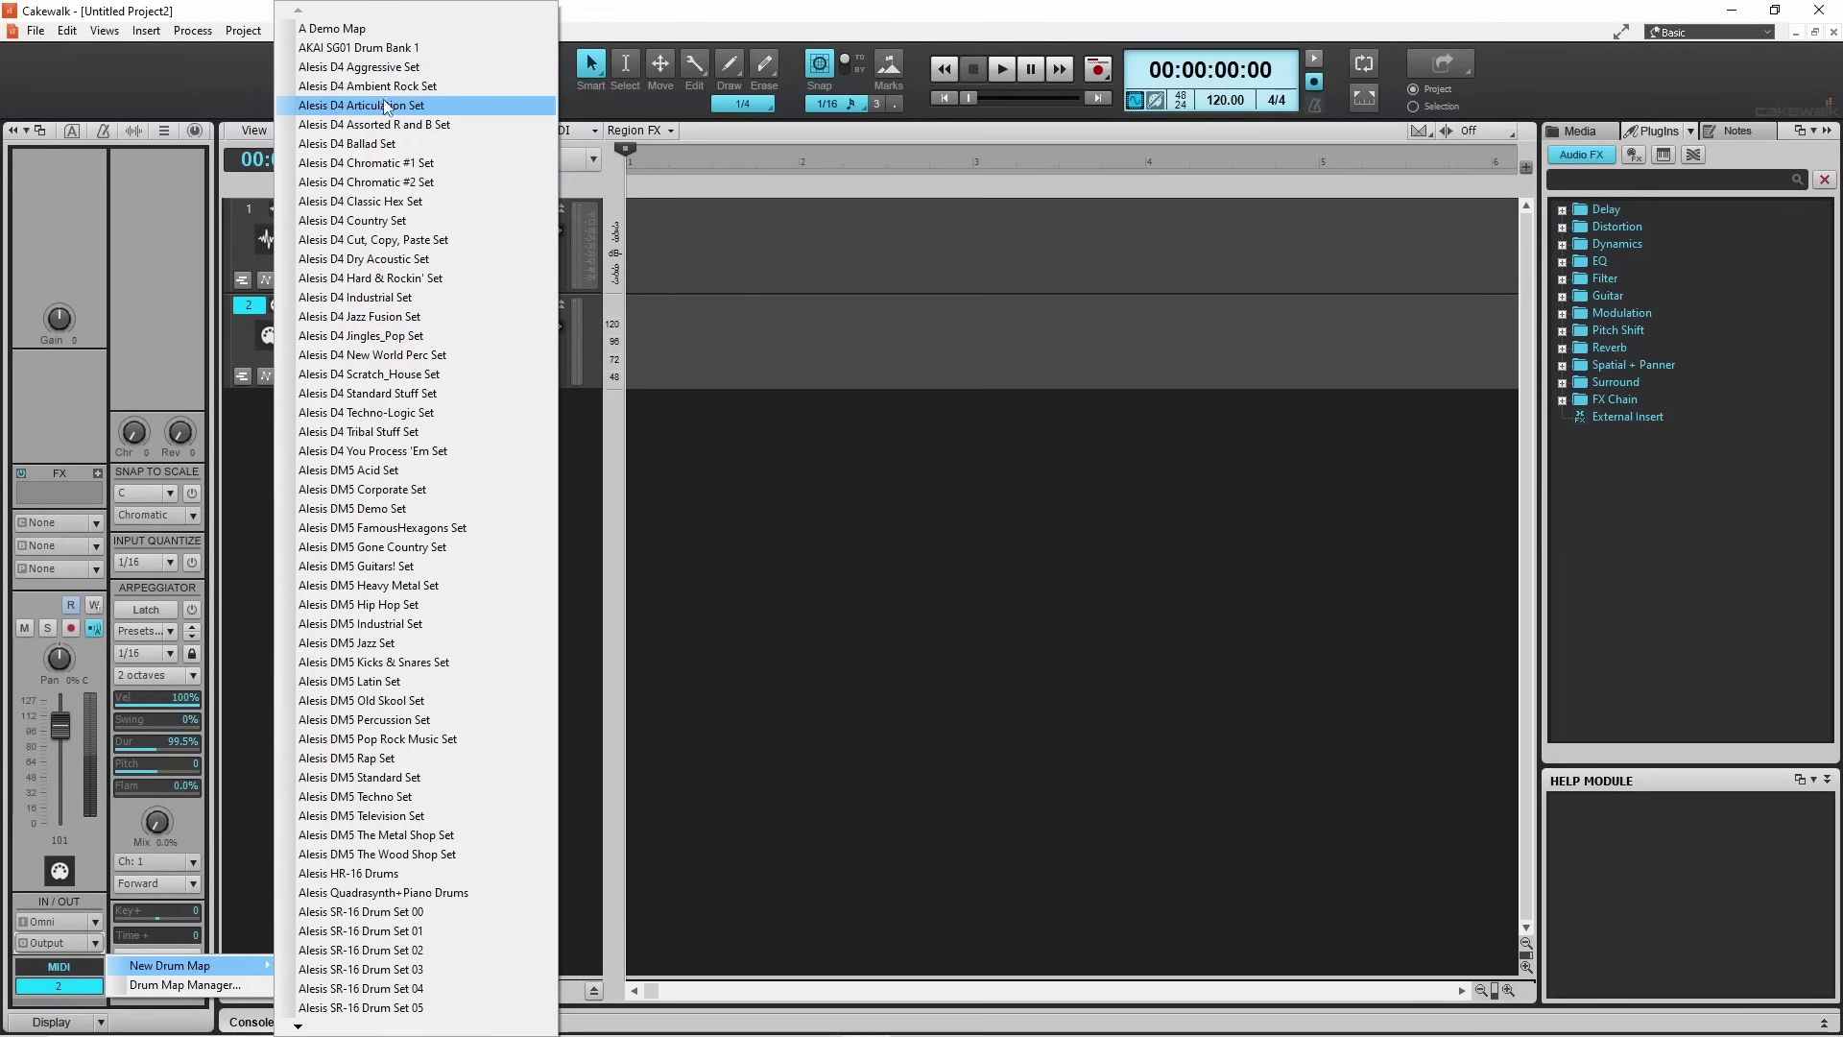
{"action": "left_click", "coordinate": [371, 31]}
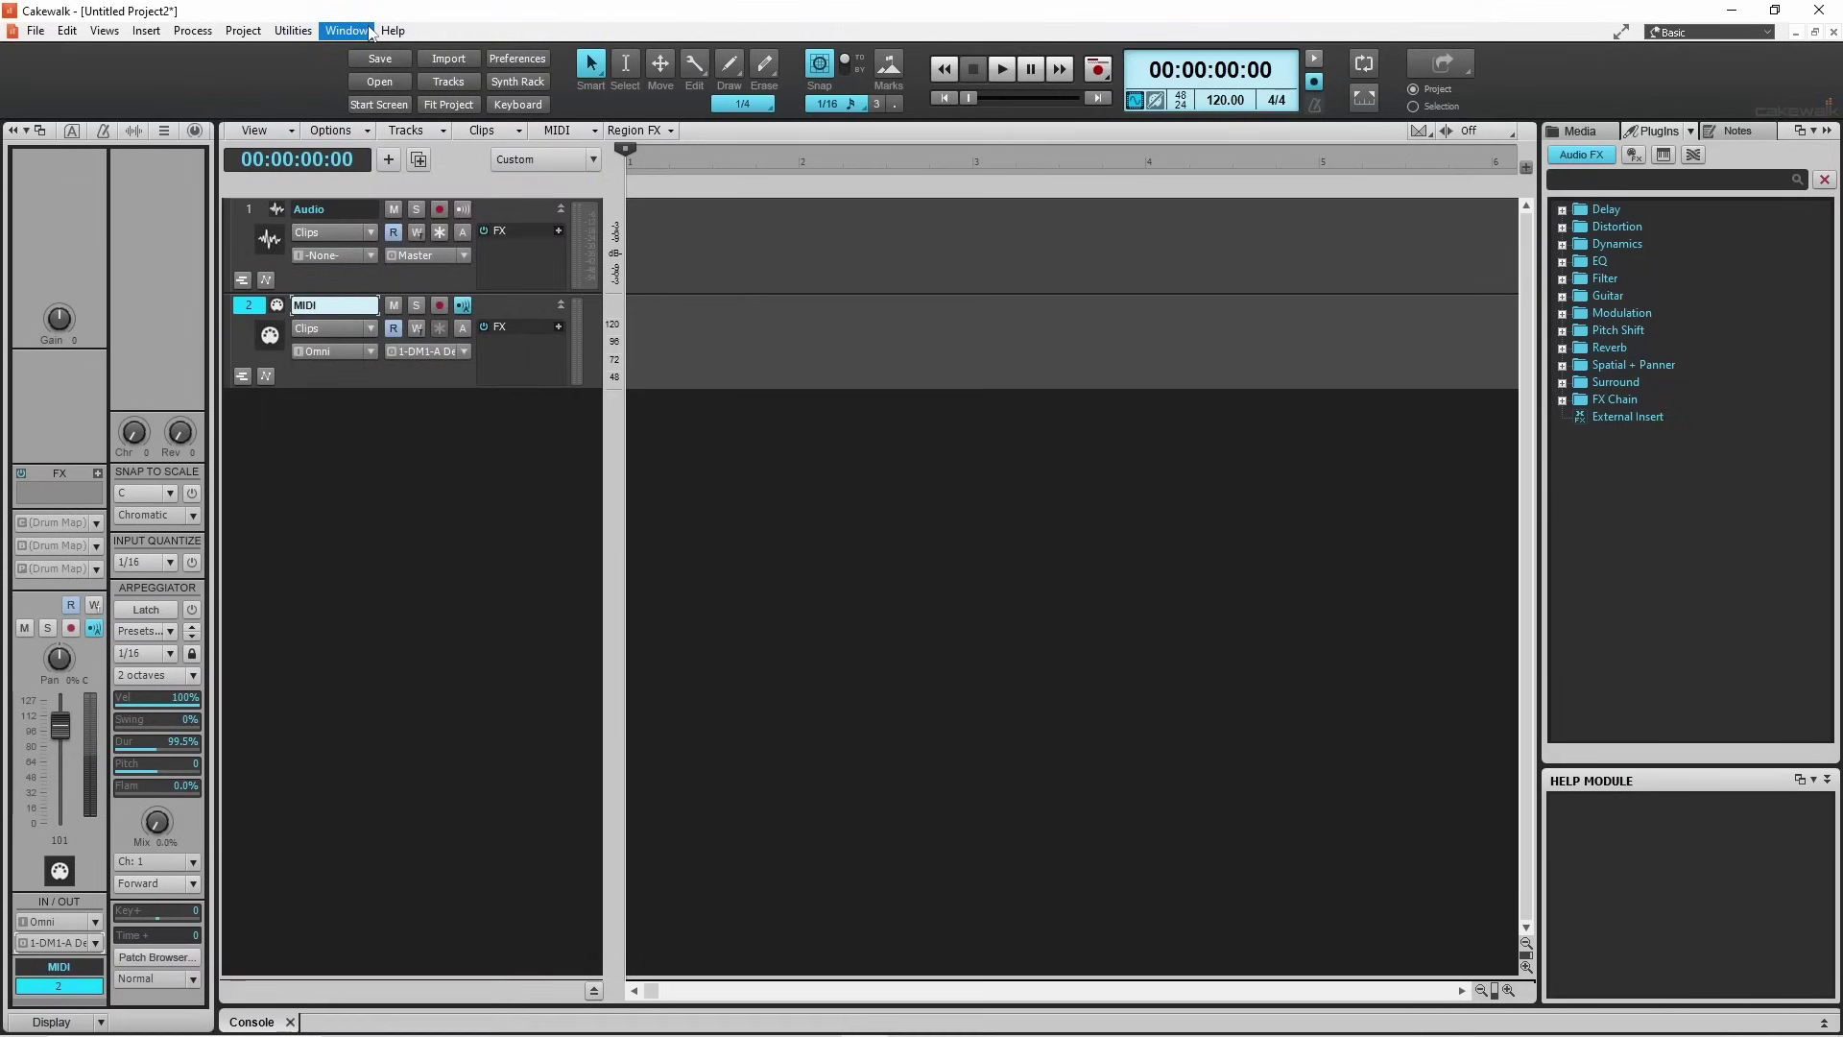